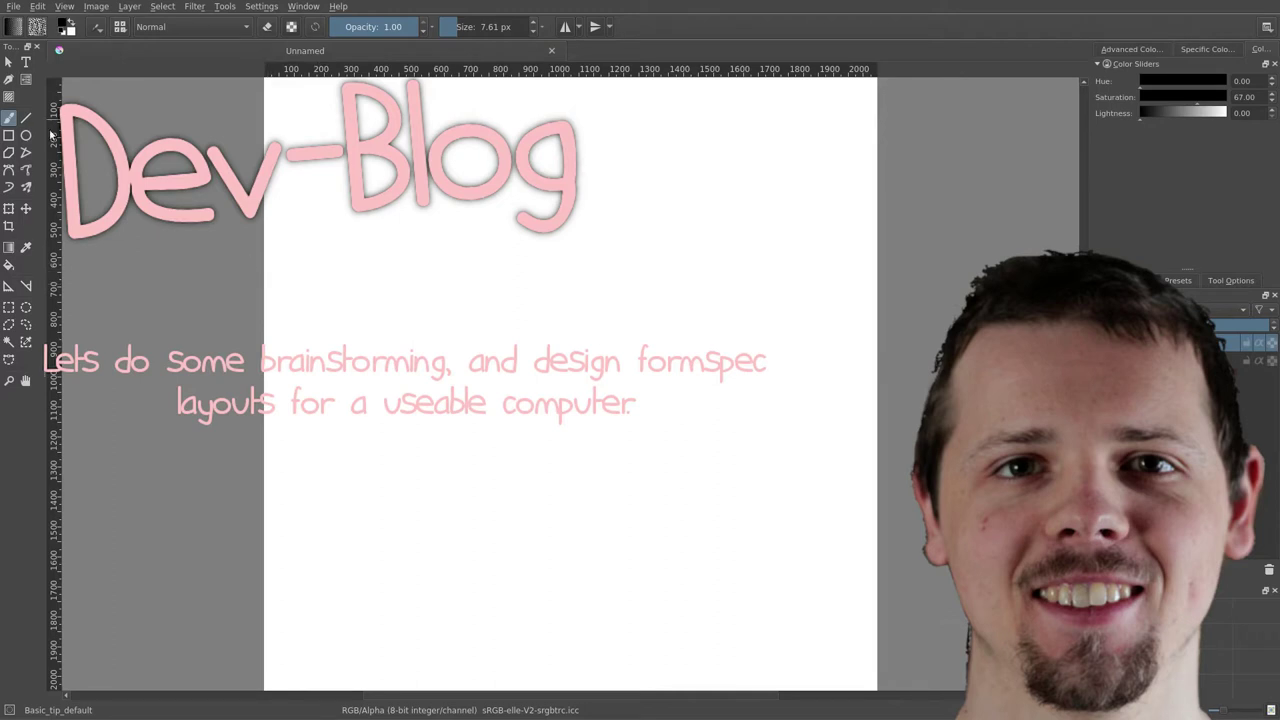
Draw four rectangular frames in a two-by-two grid, then switch to the Freehand Brush
left_click(8, 135)
mouse_move(285, 100)
left_mouse_down()
mouse_move(520, 297)
mouse_move(517, 355)
left_mouse_up()
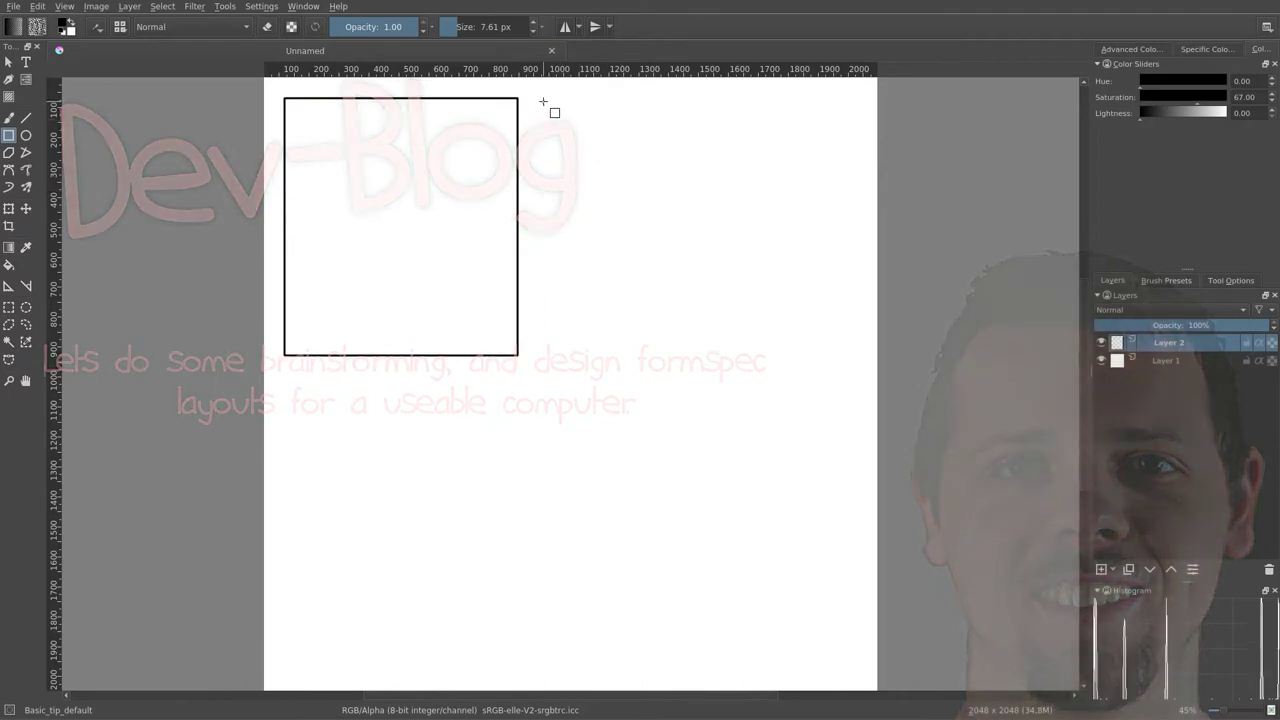
mouse_move(543, 103)
left_mouse_down()
mouse_move(742, 322)
mouse_move(742, 354)
mouse_move(779, 355)
left_mouse_up()
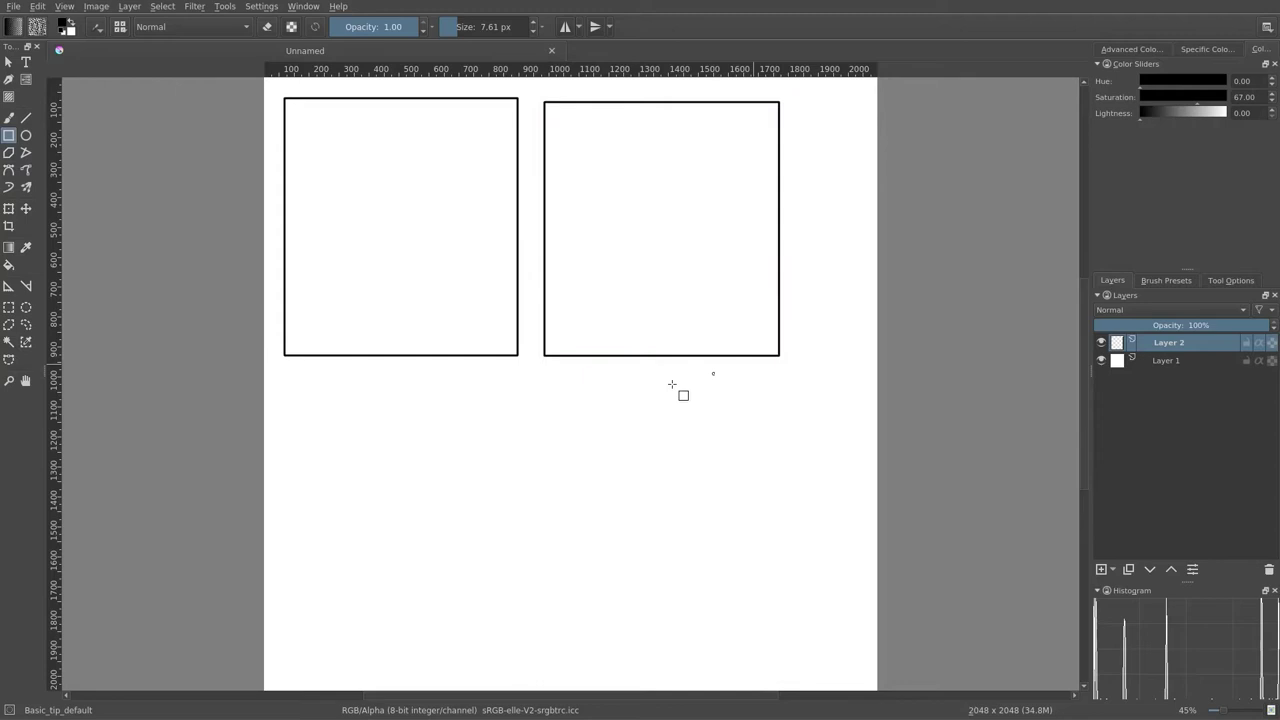
left_click_drag(284, 384, 521, 658)
left_click_drag(549, 384, 783, 655)
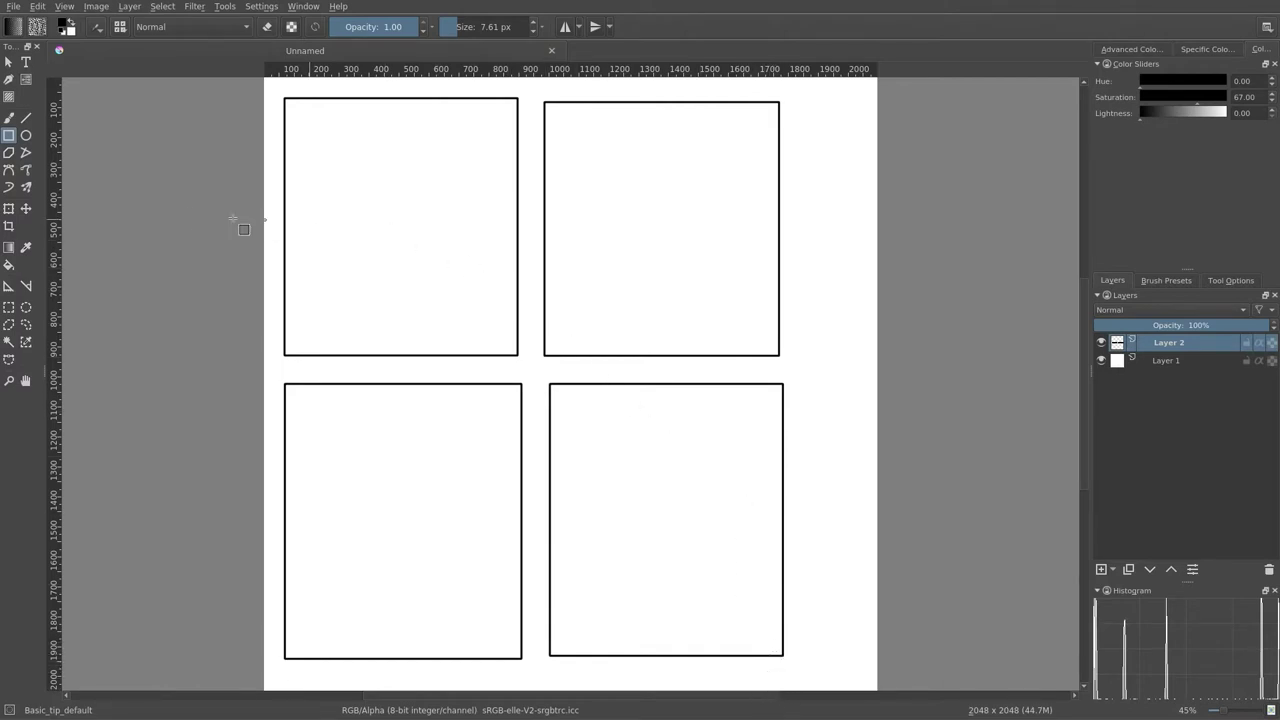
left_click(9, 118)
left_click_drag(349, 174, 365, 203)
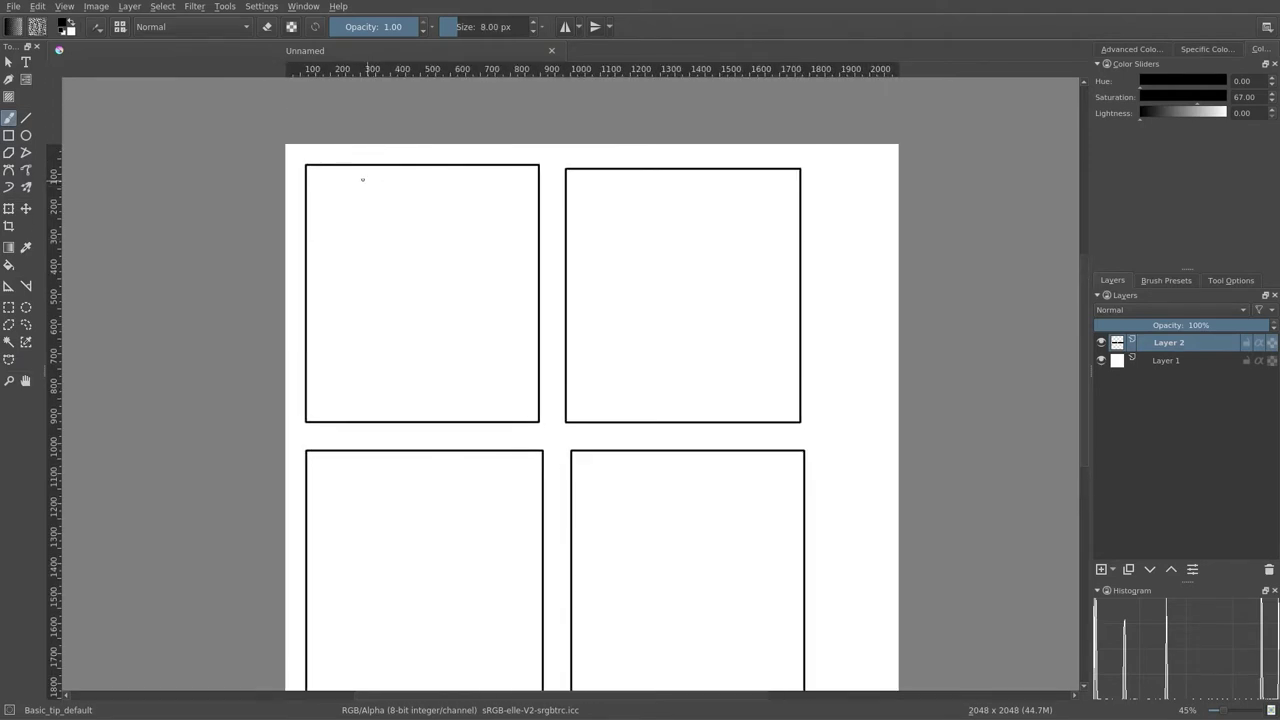
Zoom the canvas to 100% and pan so the top-left frame fills the view
key("plus")
key("plus")
key("plus")
left_click_drag(360, 140, 602, 381)
scroll(560, 288, "left", 2)
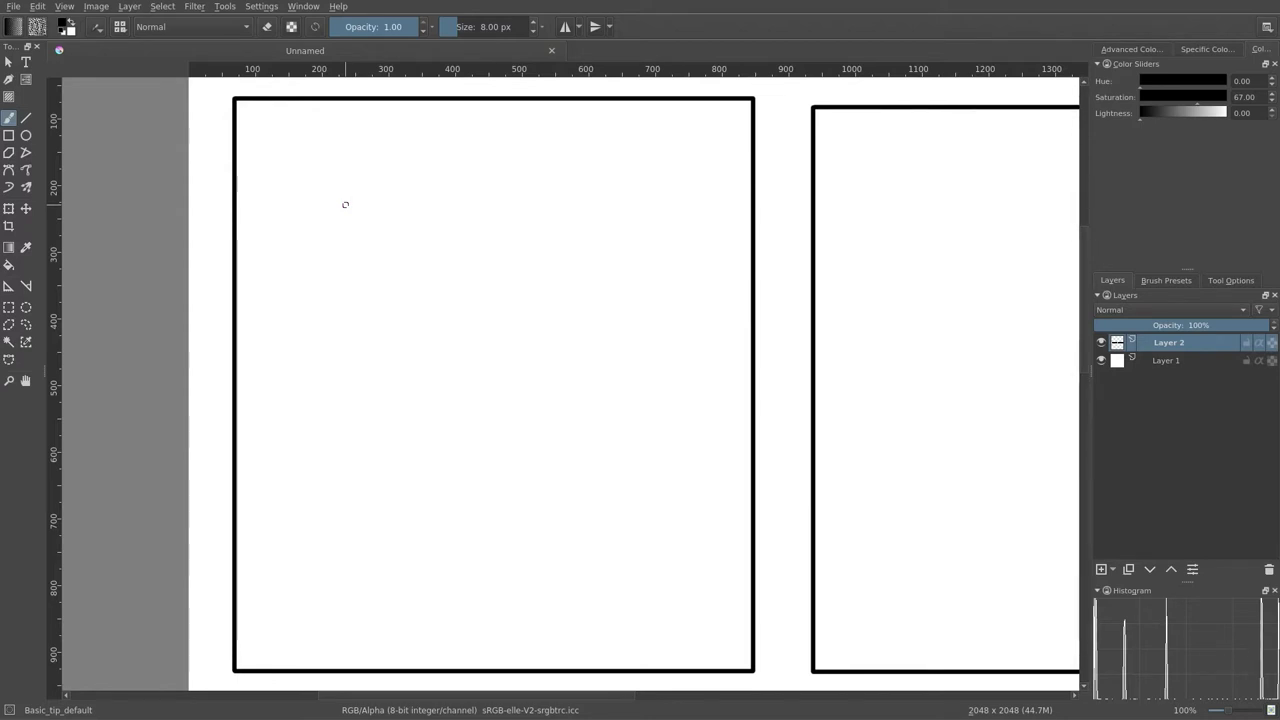
mouse_move(342, 239)
left_mouse_down()
mouse_move(354, 223)
mouse_move(289, 140)
mouse_move(400, 371)
mouse_move(386, 266)
mouse_move(379, 275)
left_mouse_up()
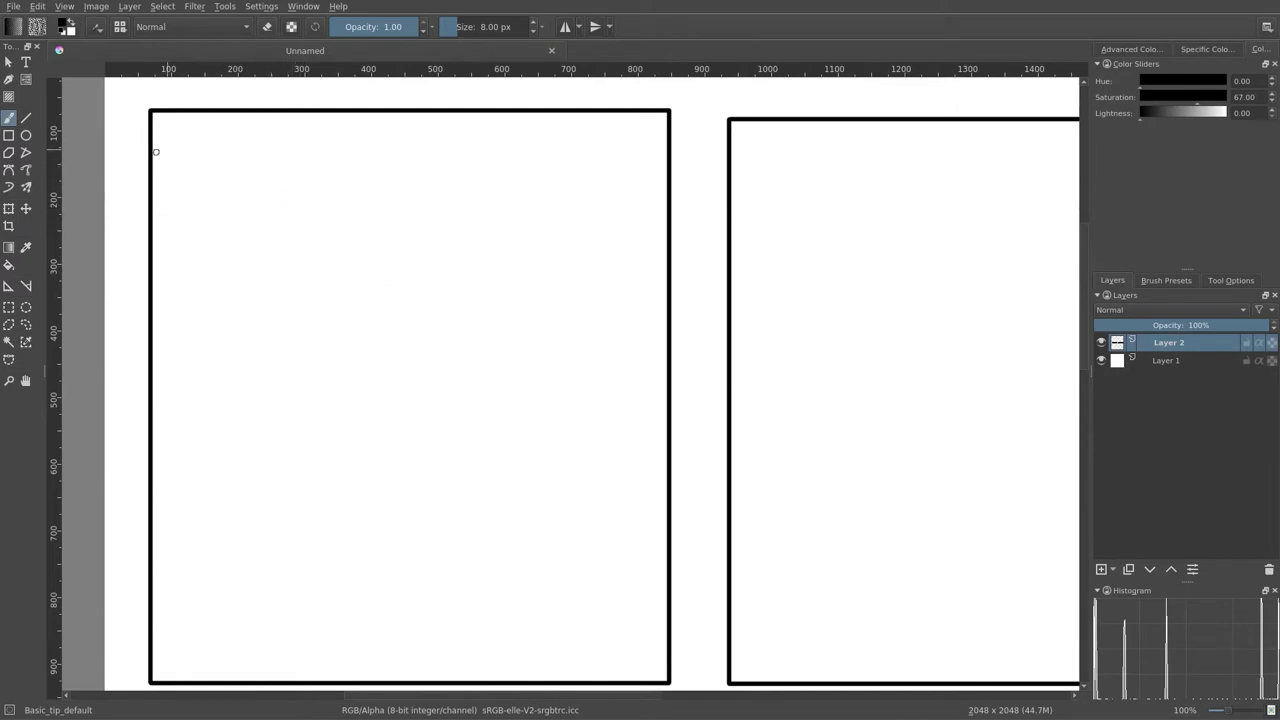
left_click_drag(202, 202, 274, 167)
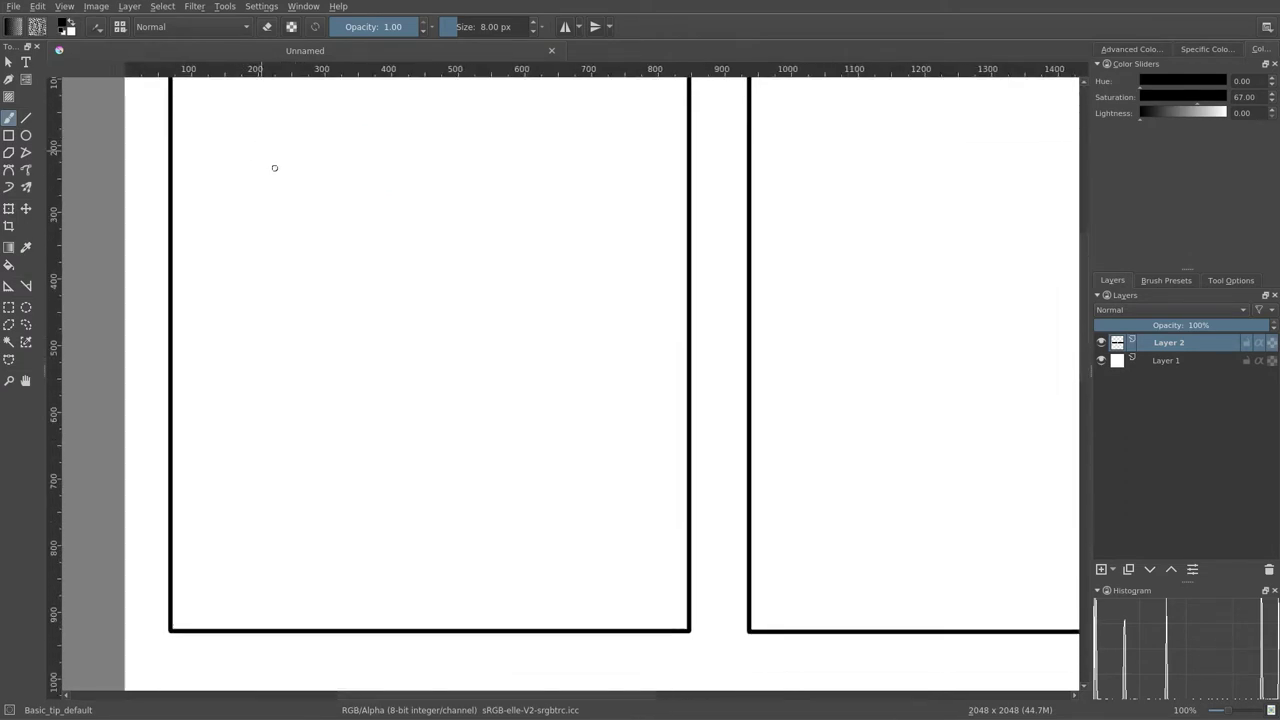
mouse_move(357, 229)
left_mouse_down()
mouse_move(524, 219)
mouse_move(517, 357)
mouse_move(353, 340)
mouse_move(354, 235)
left_mouse_up()
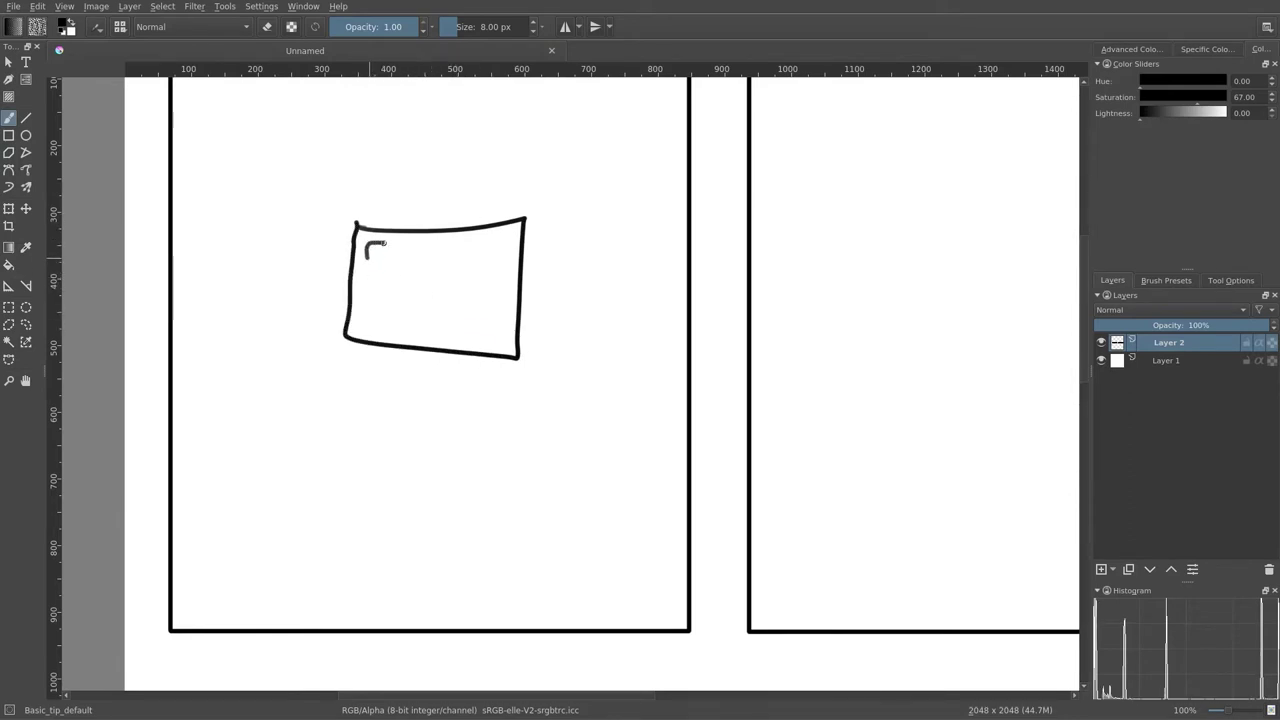
left_click_drag(420, 244, 454, 243)
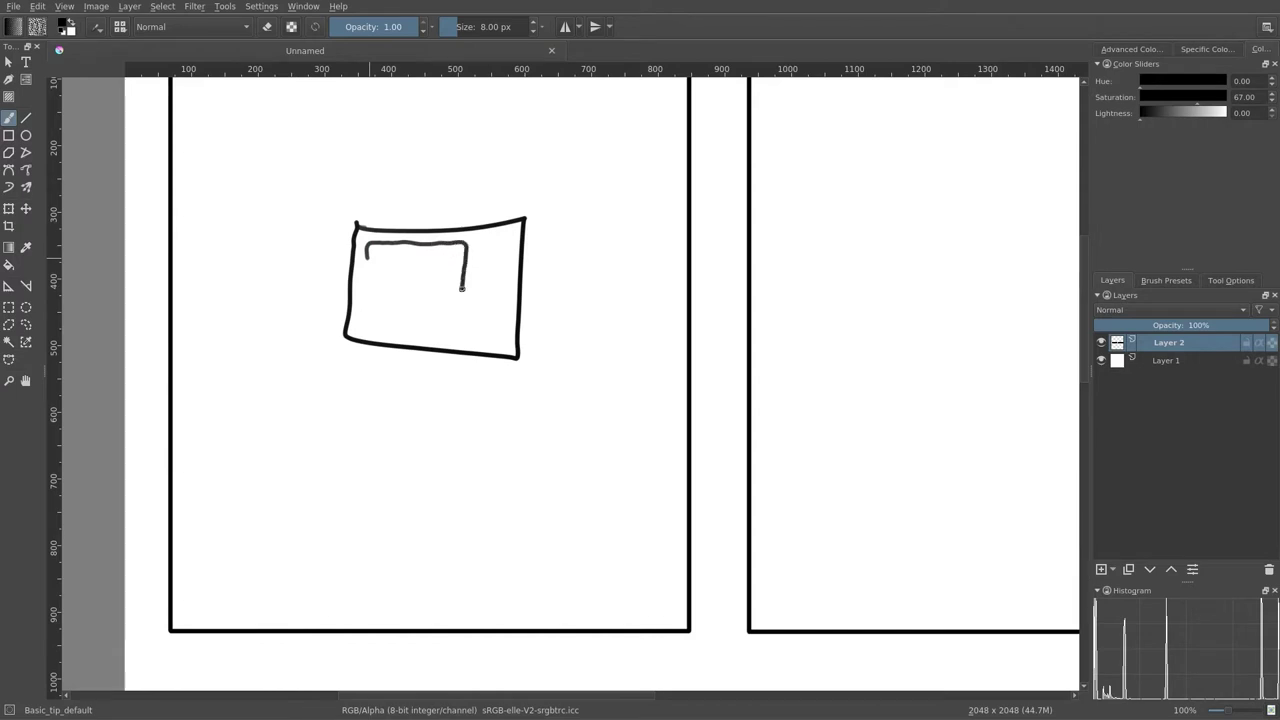
mouse_move(459, 316)
left_mouse_down()
mouse_move(443, 333)
mouse_move(398, 333)
mouse_move(356, 290)
mouse_move(364, 257)
left_mouse_up()
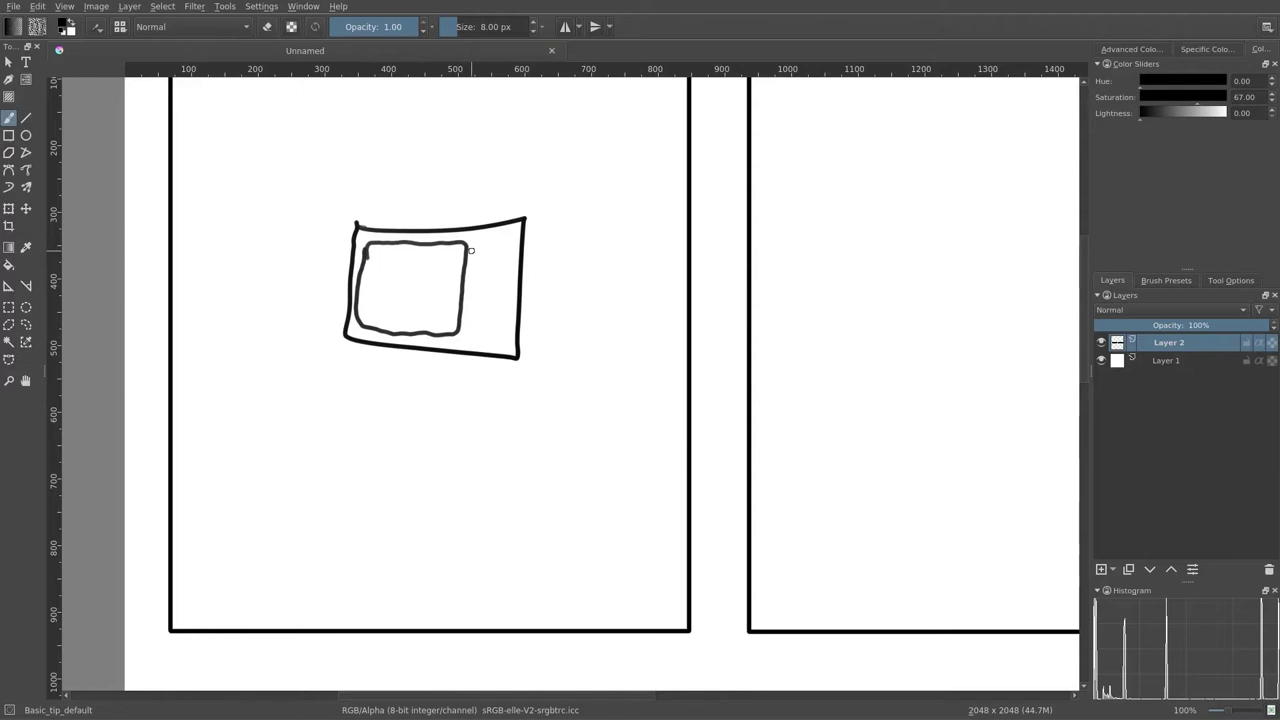
mouse_move(489, 250)
left_mouse_down()
mouse_move(484, 274)
mouse_move(505, 248)
mouse_move(495, 261)
left_mouse_up()
mouse_move(477, 289)
left_mouse_down()
mouse_move(507, 289)
mouse_move(480, 301)
mouse_move(504, 312)
left_mouse_up()
mouse_move(470, 333)
left_mouse_down()
mouse_move(472, 312)
mouse_move(489, 326)
left_mouse_up()
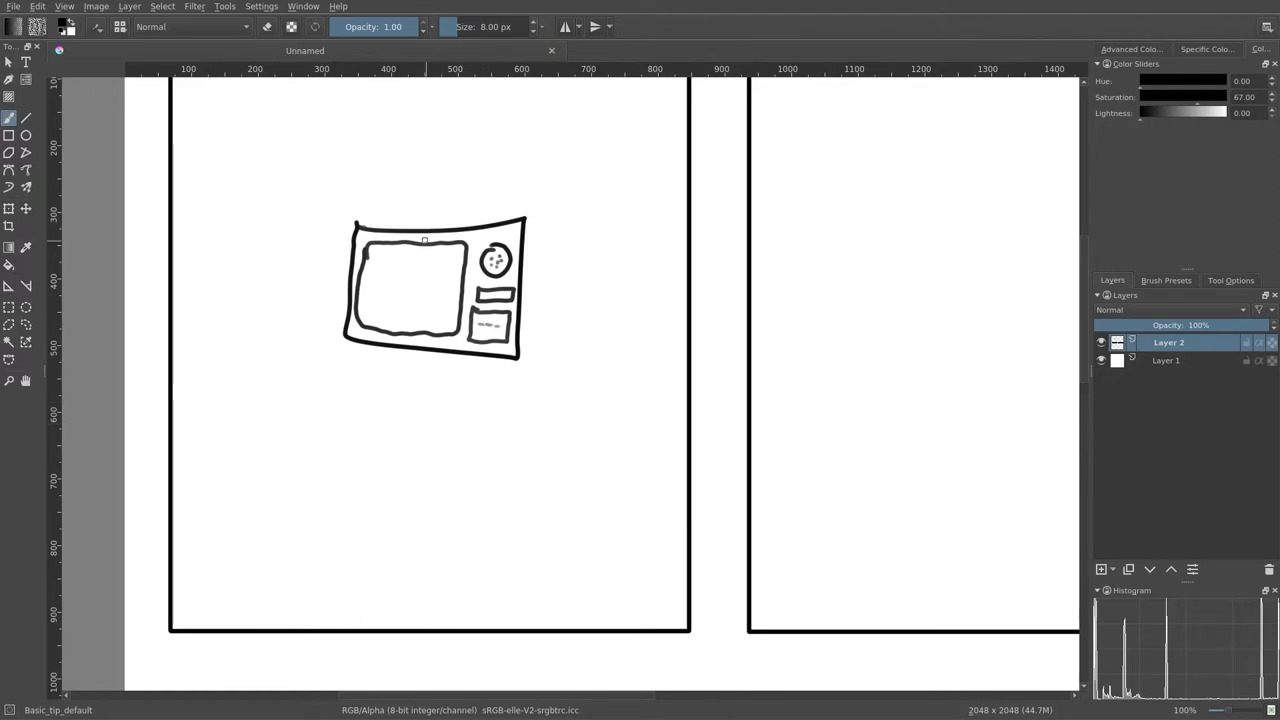
mouse_move(378, 260)
left_mouse_down()
mouse_move(430, 259)
mouse_move(428, 280)
left_mouse_up()
mouse_move(380, 290)
left_mouse_down()
mouse_move(432, 289)
mouse_move(424, 308)
left_mouse_up()
left_click_drag(378, 315, 422, 317)
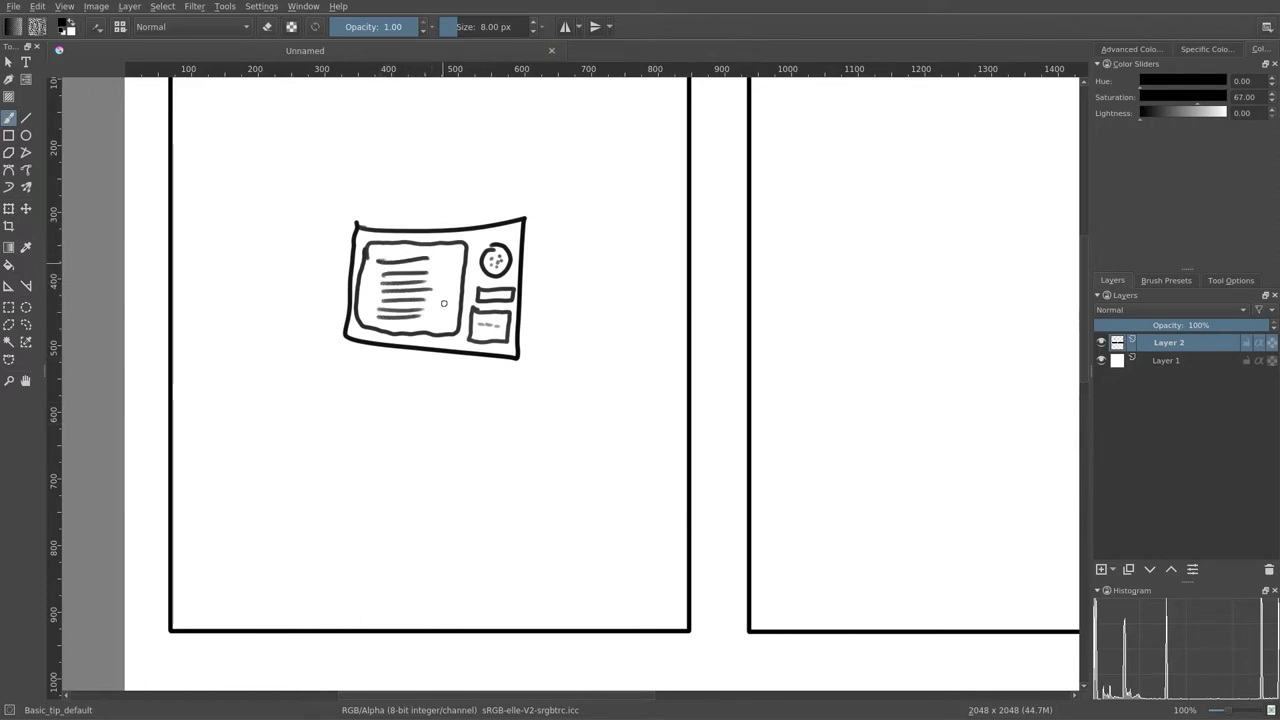
mouse_move(430, 272)
left_mouse_down()
mouse_move(434, 325)
mouse_move(431, 314)
left_mouse_up()
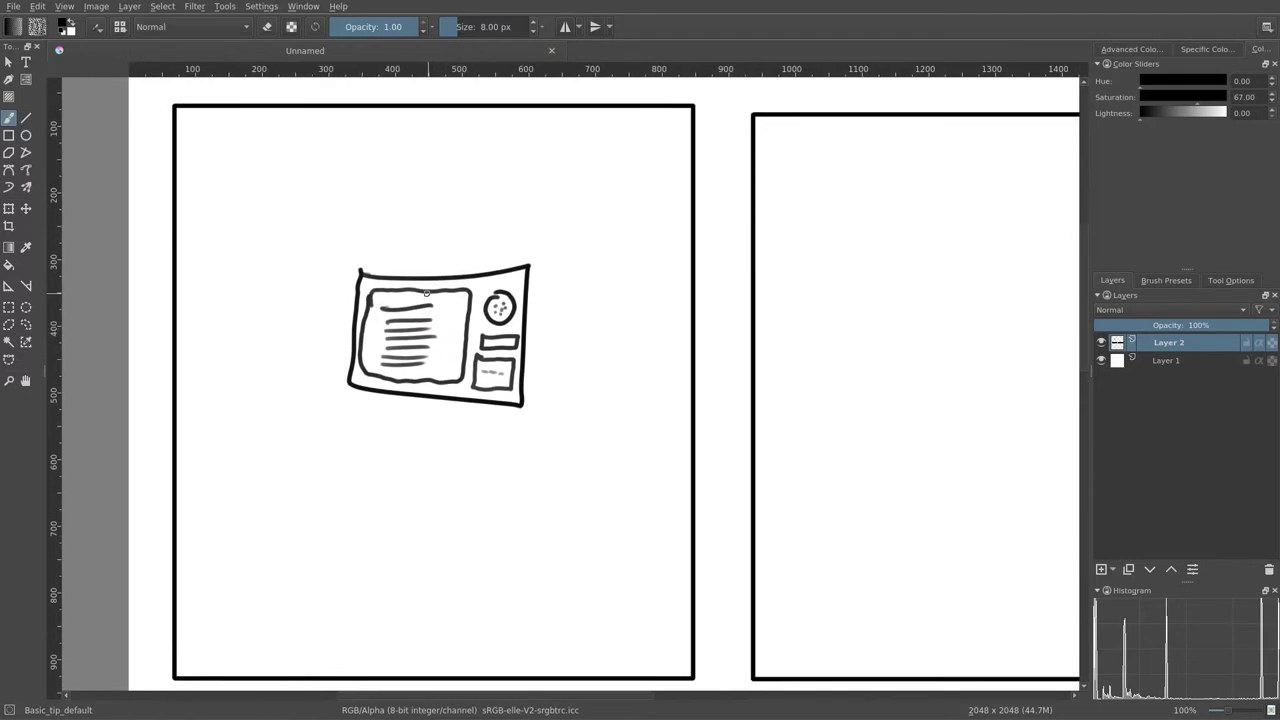
key("ctrl+z")
key("ctrl+z")
key("ctrl+z")
key("ctrl+z")
key("ctrl+z")
key("ctrl+z")
key("ctrl+z")
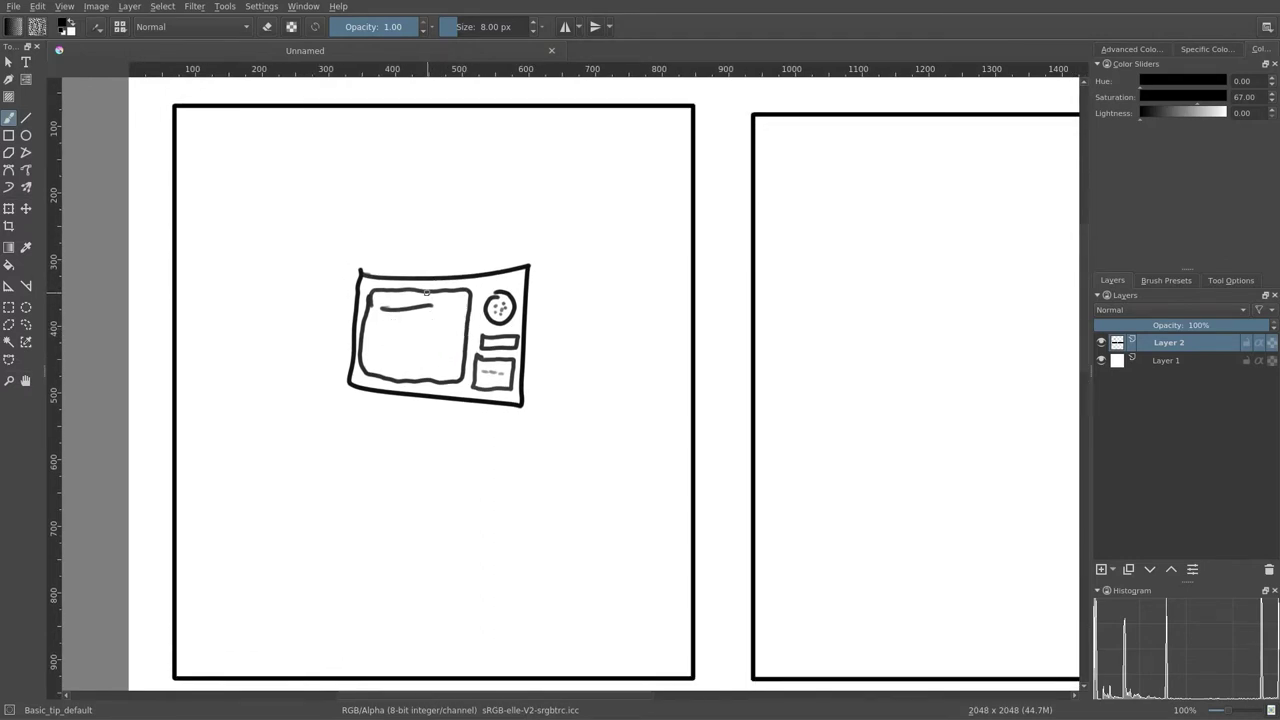
key("ctrl+z")
key("ctrl+z")
key("ctrl+z")
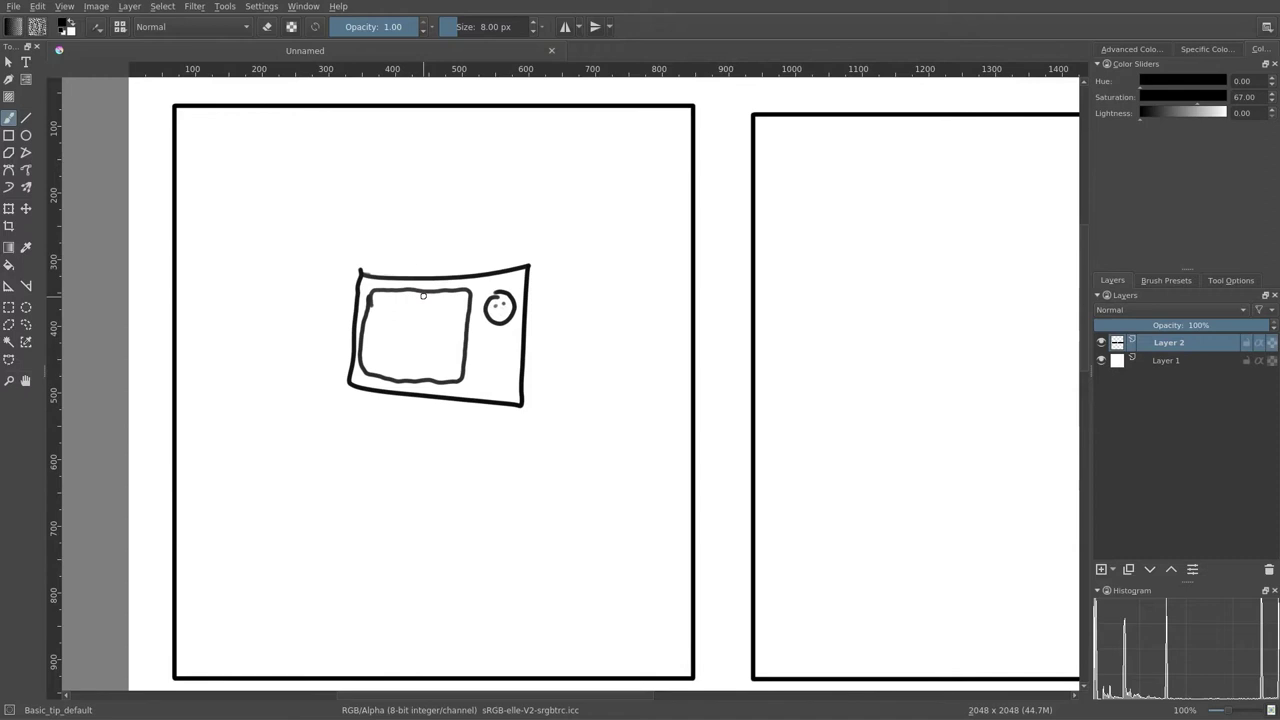
key("ctrl+z")
key("ctrl+z")
key("ctrl+z")
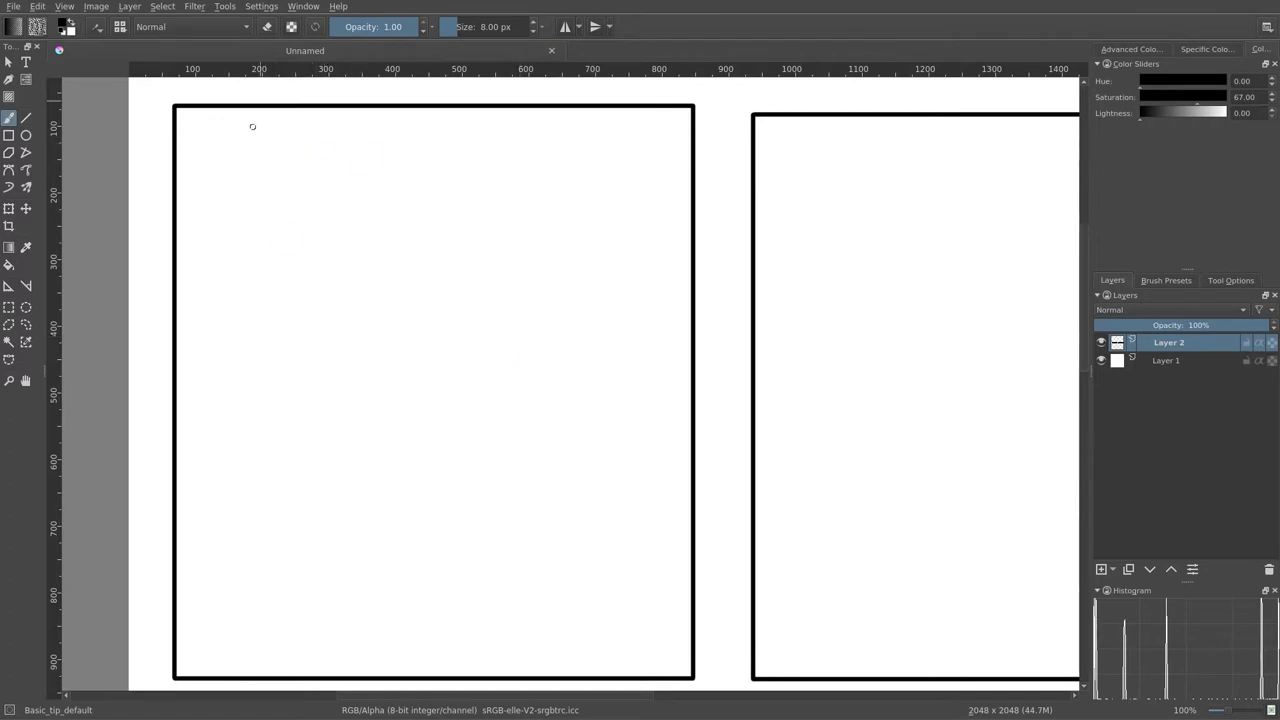
mouse_move(266, 211)
left_mouse_down()
mouse_move(306, 254)
mouse_move(272, 221)
left_mouse_up()
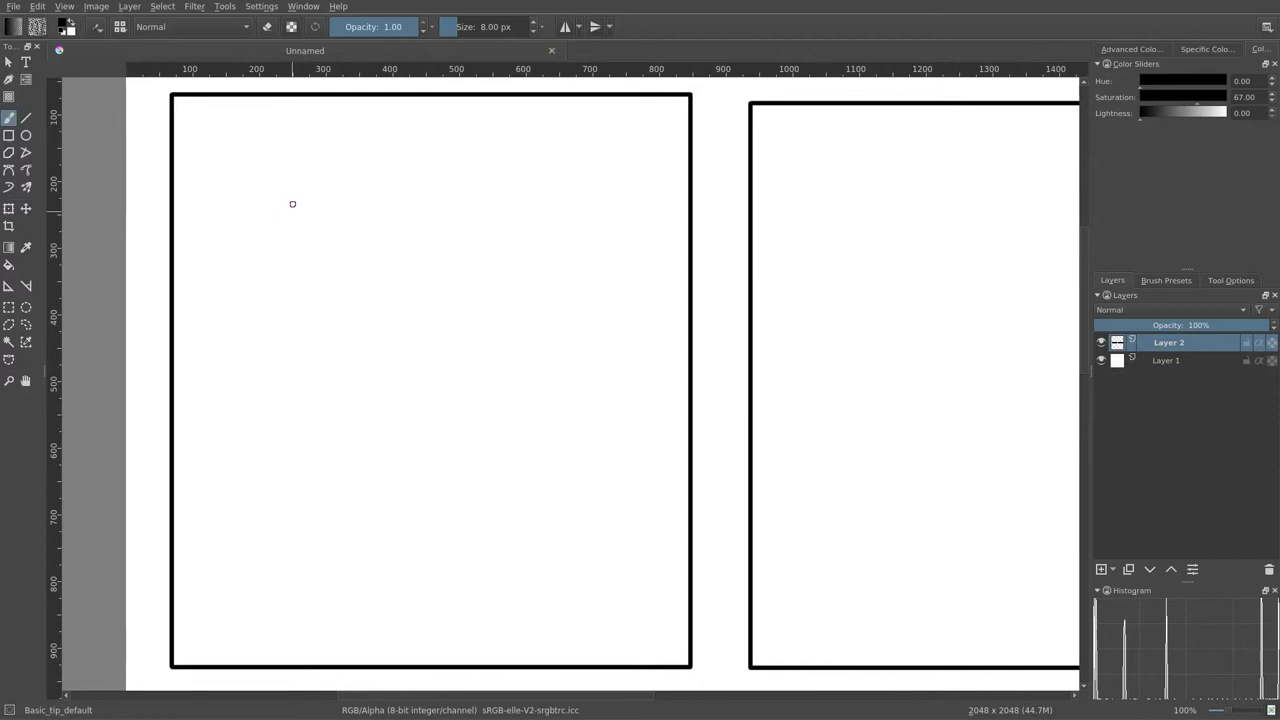
left_click(288, 7)
mouse_move(266, 8)
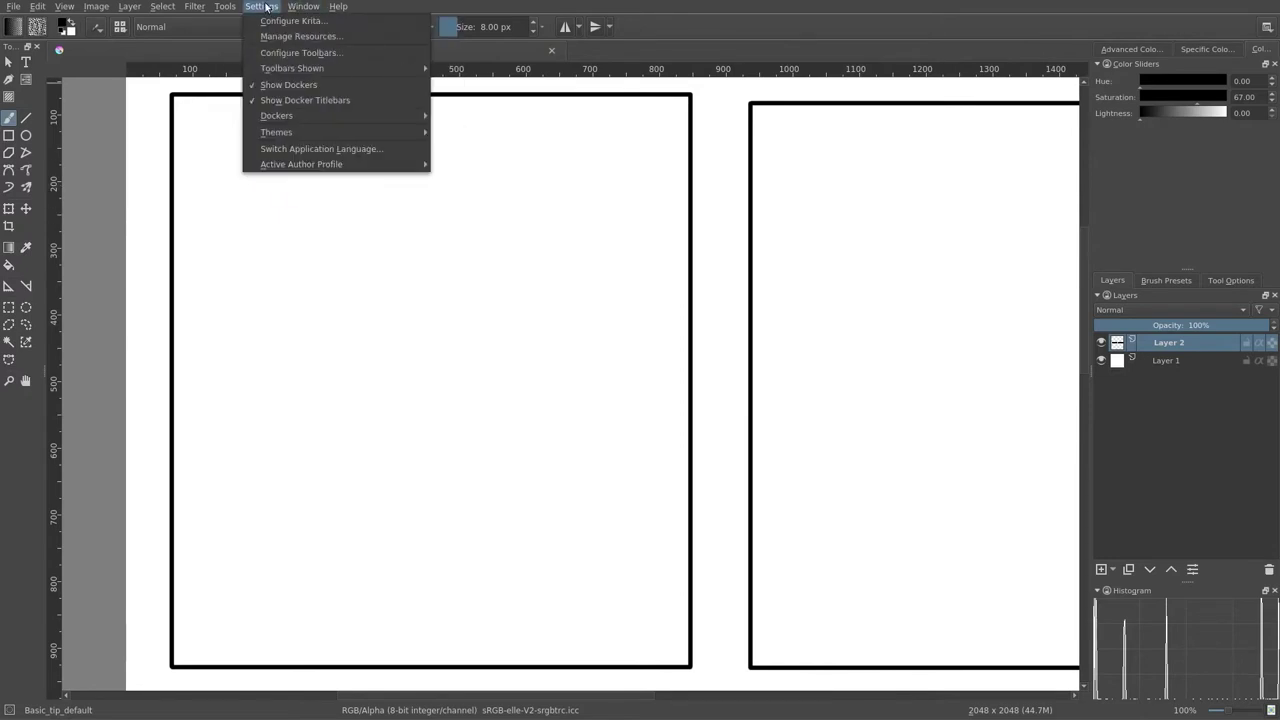
mouse_move(338, 7)
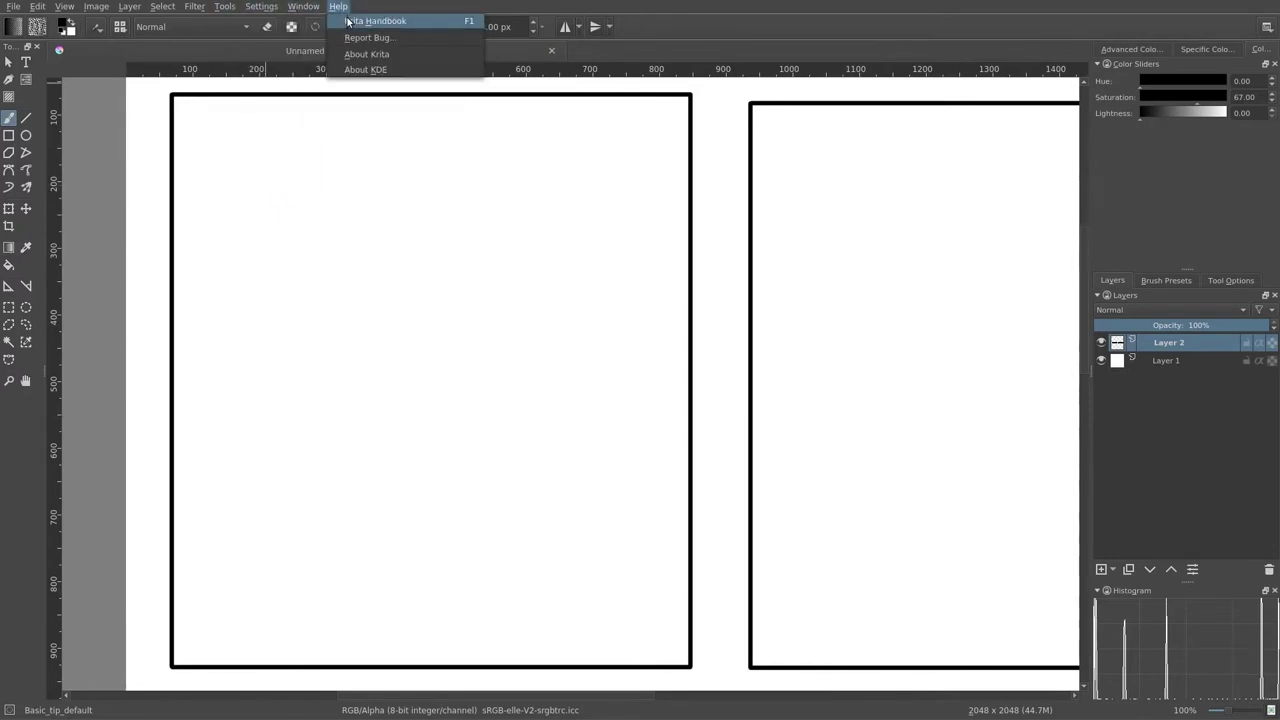
left_click(362, 54)
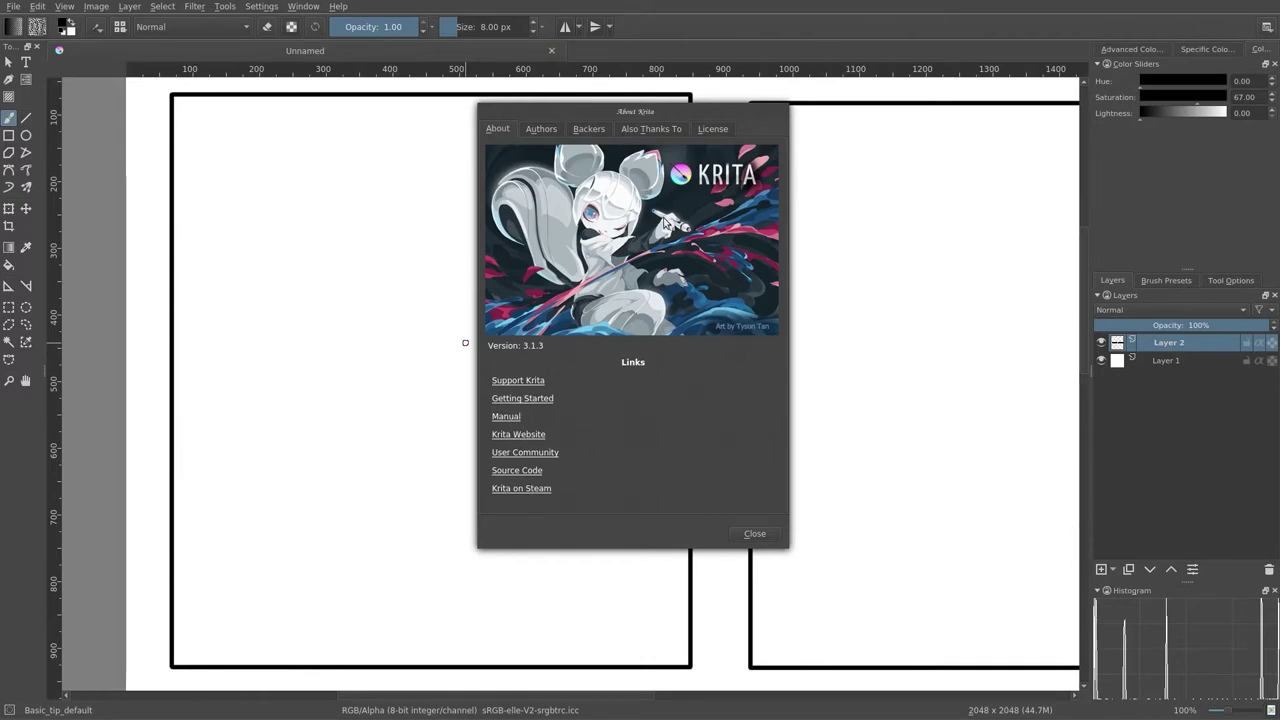
left_click(755, 533)
mouse_move(330, 345)
left_mouse_down()
mouse_move(351, 337)
mouse_move(366, 342)
mouse_move(358, 350)
left_mouse_up()
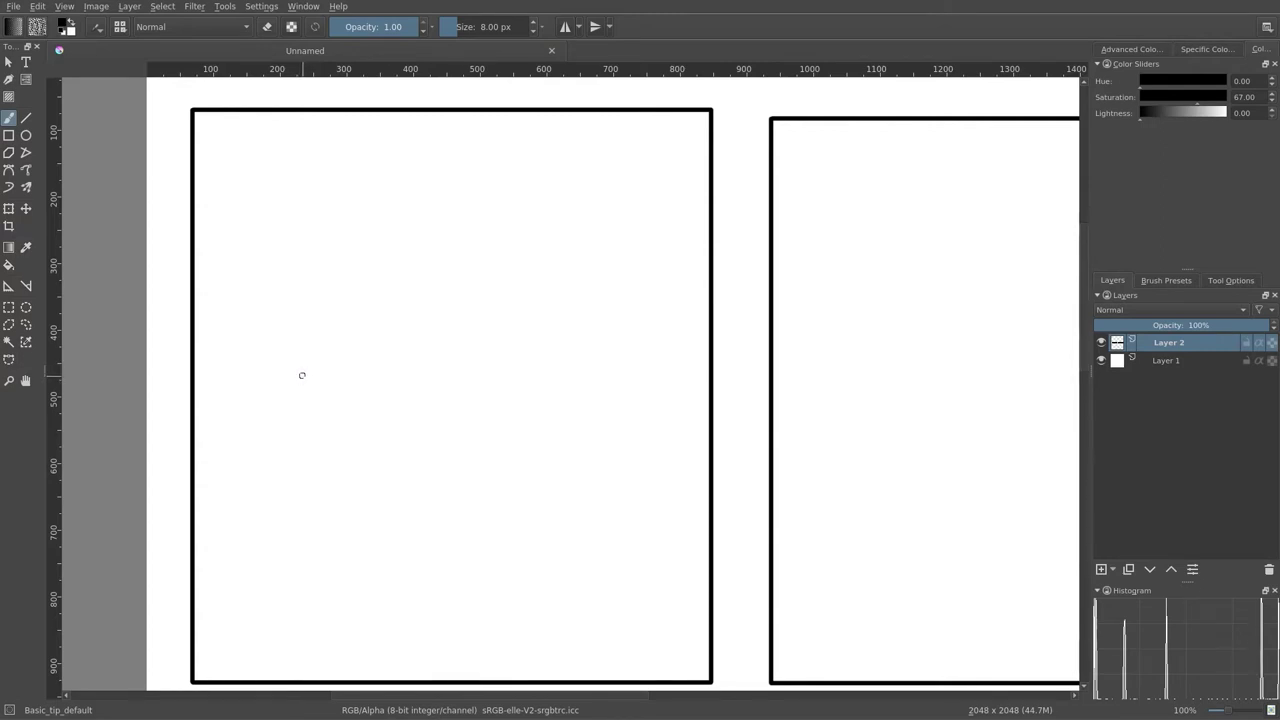
Draw a wavy header line across the top-left frame with vertical cell dividers
mouse_move(346, 283)
left_mouse_down()
mouse_move(303, 266)
mouse_move(314, 271)
mouse_move(303, 240)
mouse_move(325, 339)
mouse_move(397, 337)
mouse_move(349, 303)
left_mouse_up()
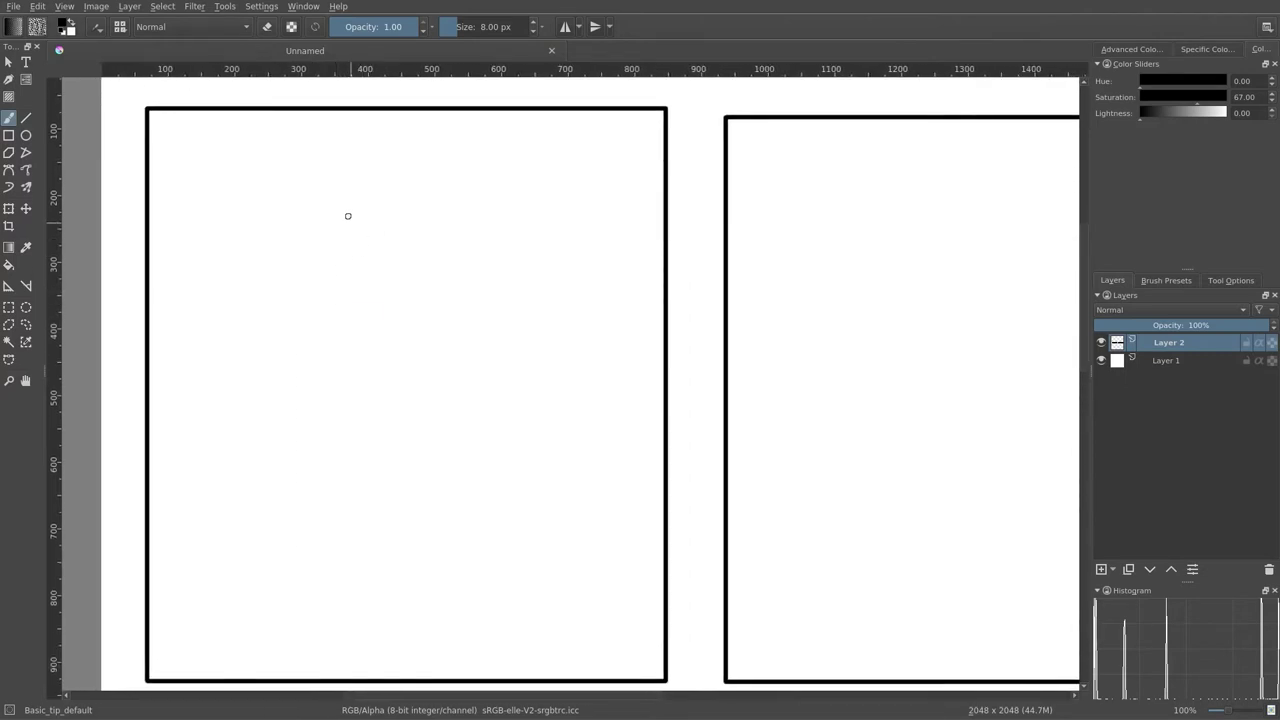
mouse_move(331, 472)
left_mouse_down()
mouse_move(340, 400)
mouse_move(351, 480)
mouse_move(346, 460)
left_mouse_up()
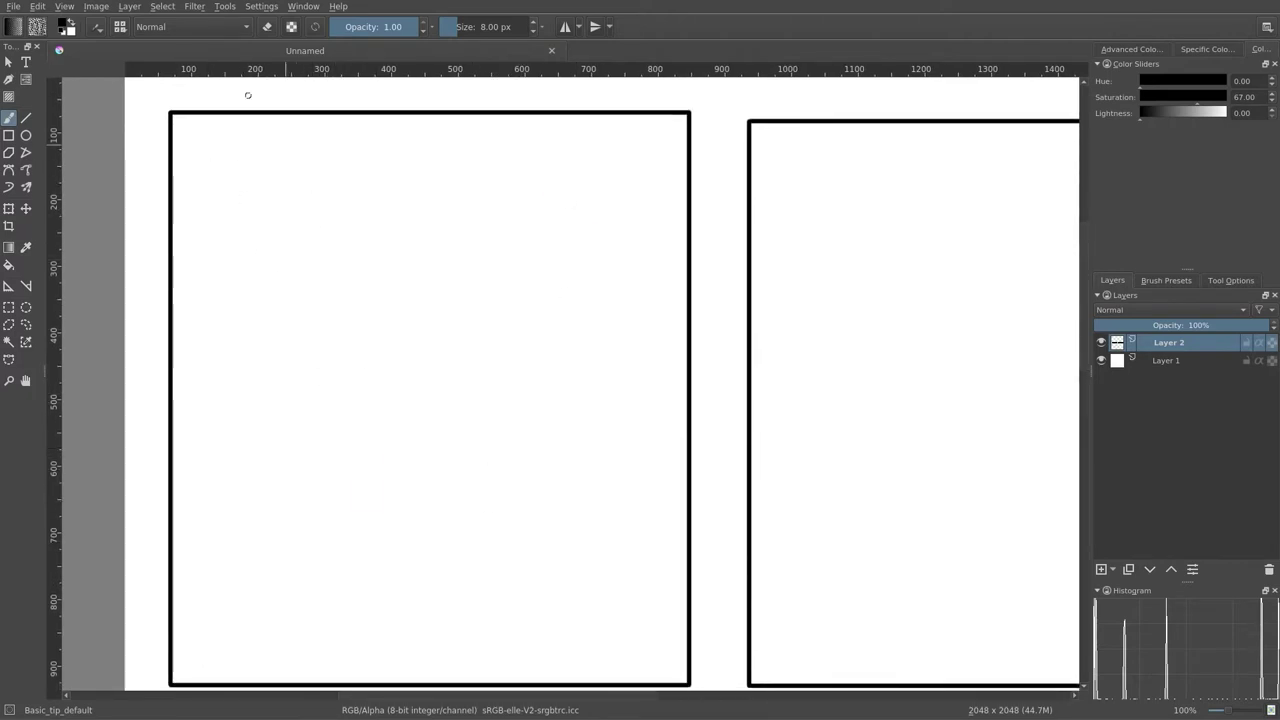
left_click_drag(173, 157, 687, 159)
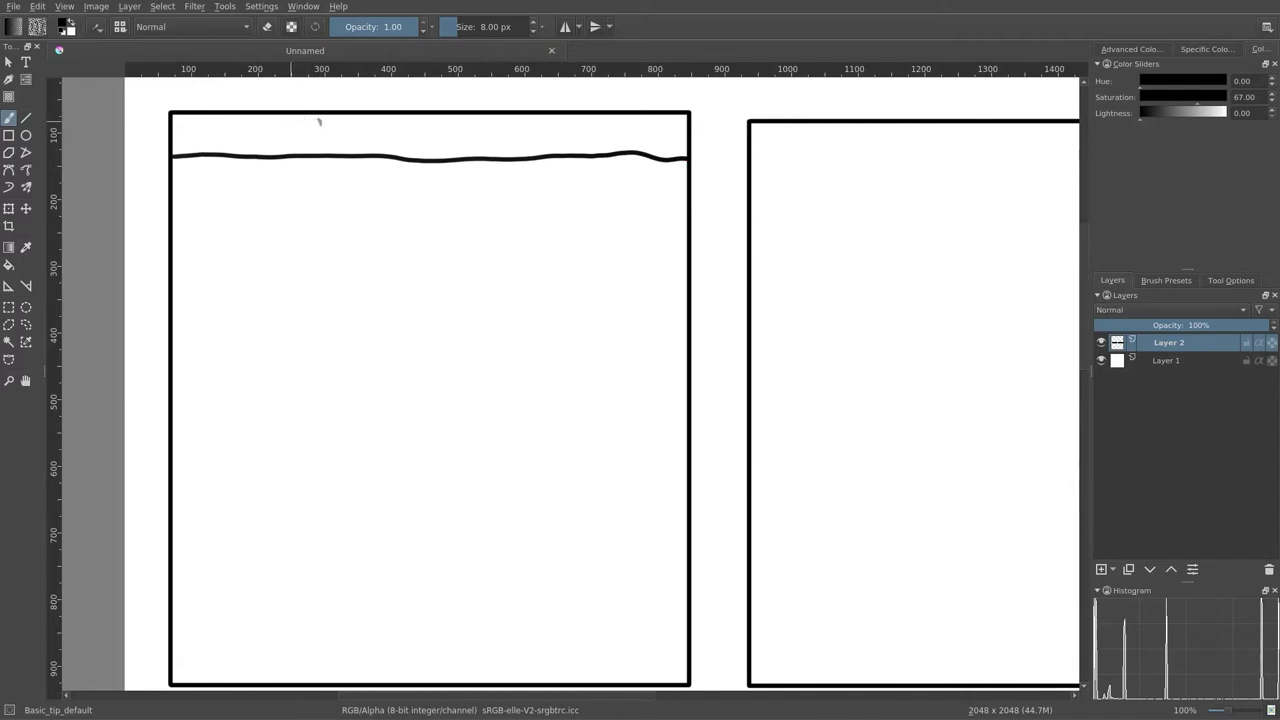
left_click_drag(277, 113, 277, 156)
left_click_drag(529, 114, 528, 158)
Handwrite 'Status', 'Home' and 'Log' in the header cells
mouse_move(198, 124)
left_mouse_down()
mouse_move(180, 150)
mouse_move(206, 151)
mouse_move(220, 134)
left_mouse_up()
mouse_move(228, 136)
left_mouse_down()
mouse_move(232, 150)
mouse_move(242, 133)
left_mouse_up()
left_click_drag(240, 134, 246, 150)
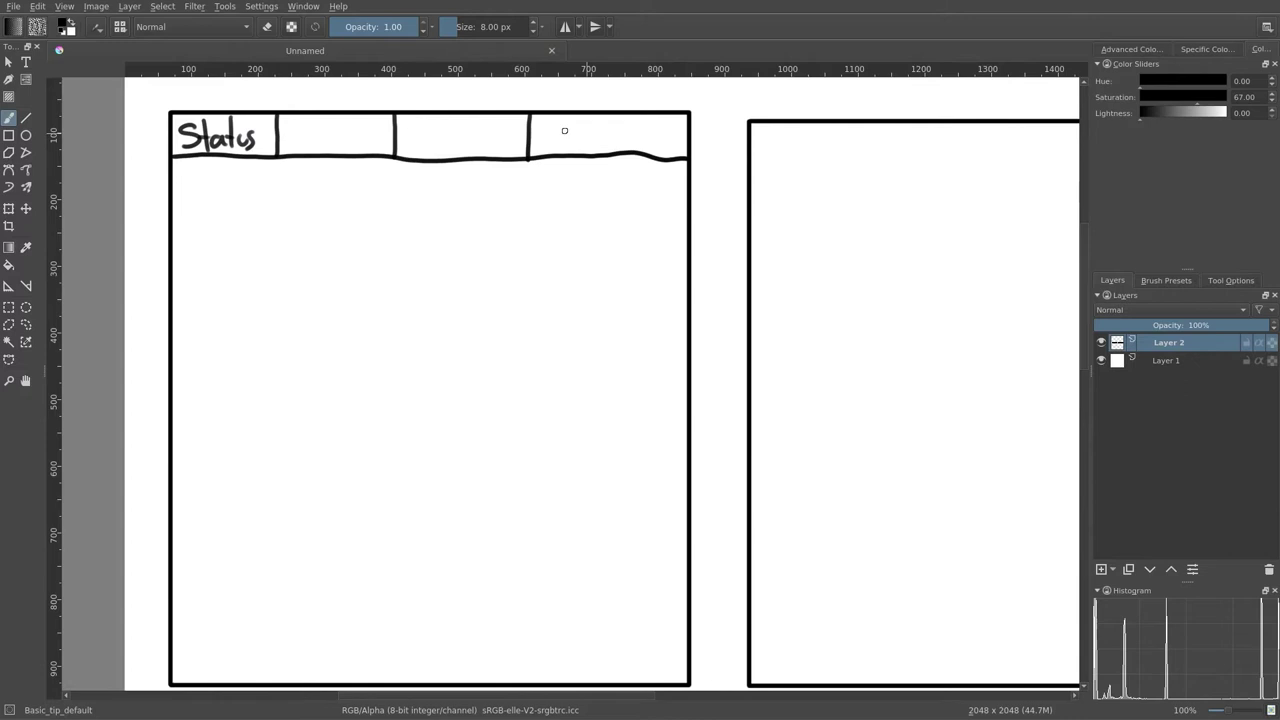
left_click_drag(573, 136, 572, 146)
mouse_move(588, 118)
left_mouse_down()
mouse_move(587, 147)
mouse_move(633, 133)
left_mouse_up()
mouse_move(302, 121)
left_mouse_down()
mouse_move(318, 147)
mouse_move(334, 133)
mouse_move(324, 160)
left_mouse_up()
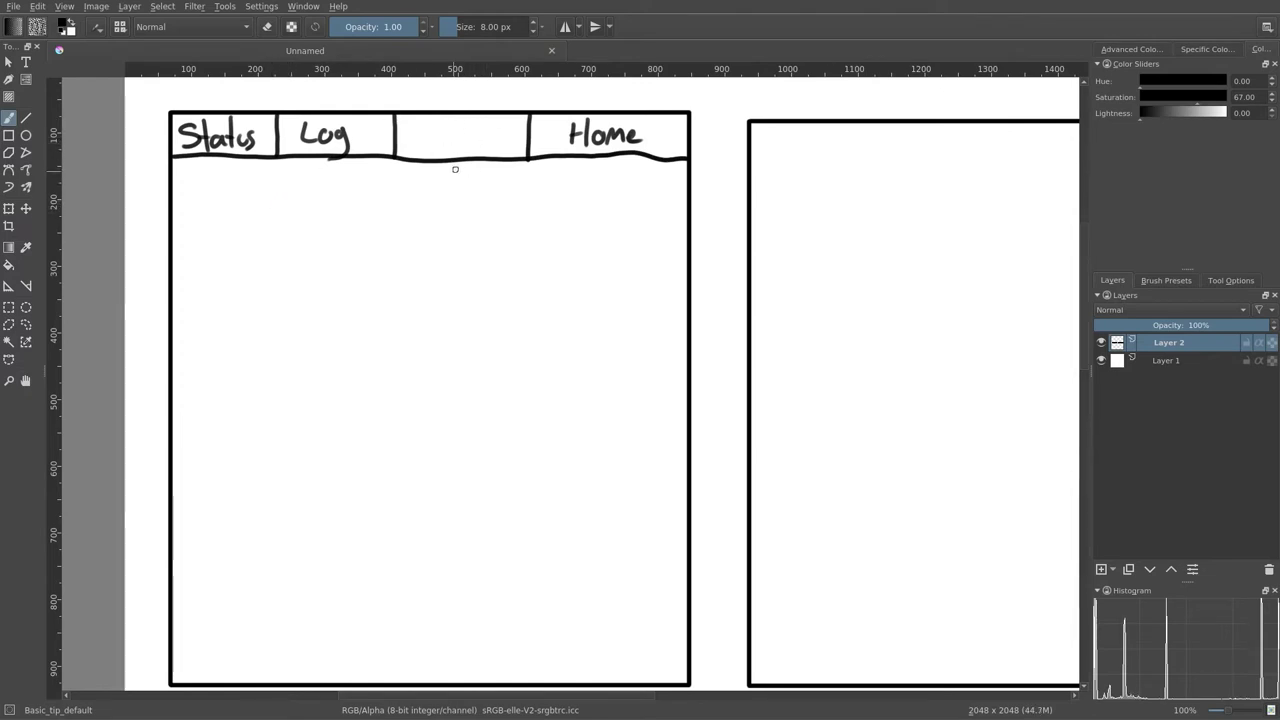
Handwrite lowercase 'home' above the first frame's tab row
scroll(414, 240, "up", 3)
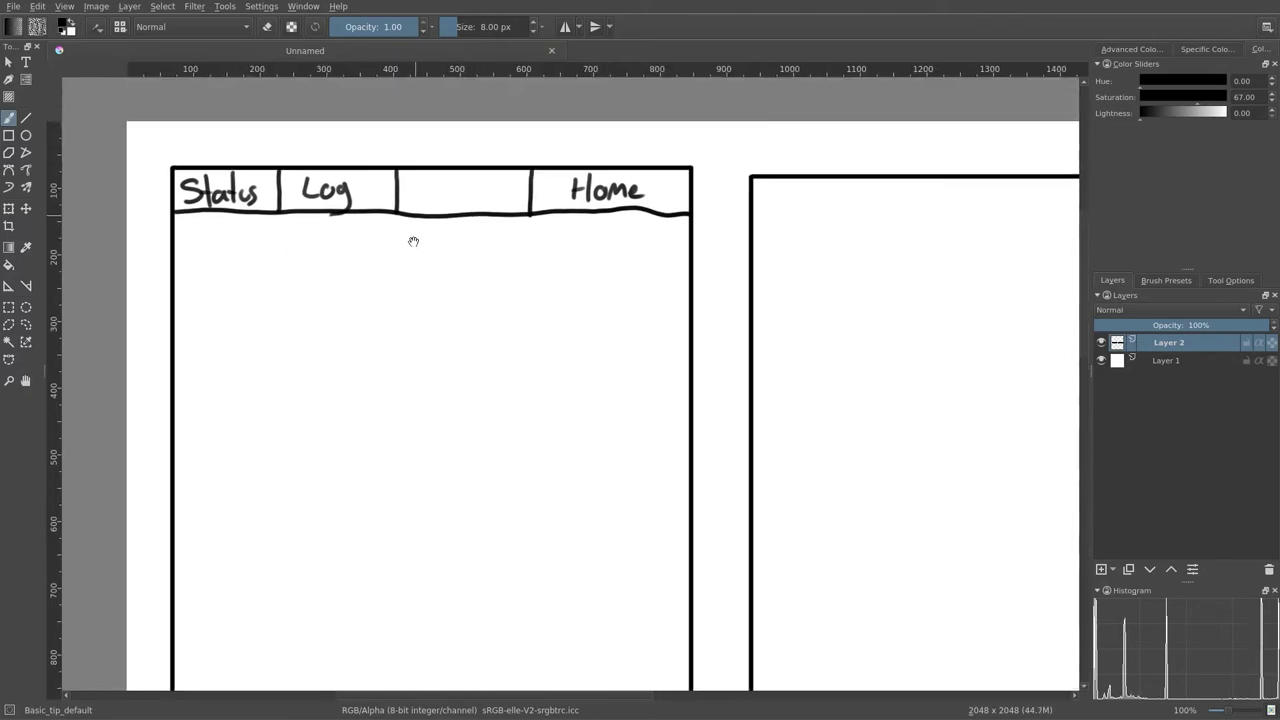
mouse_move(314, 174)
left_mouse_down()
mouse_move(313, 207)
mouse_move(346, 196)
left_mouse_up()
mouse_move(350, 206)
left_mouse_down()
mouse_move(356, 190)
mouse_move(371, 205)
left_mouse_up()
left_click_drag(375, 196, 391, 205)
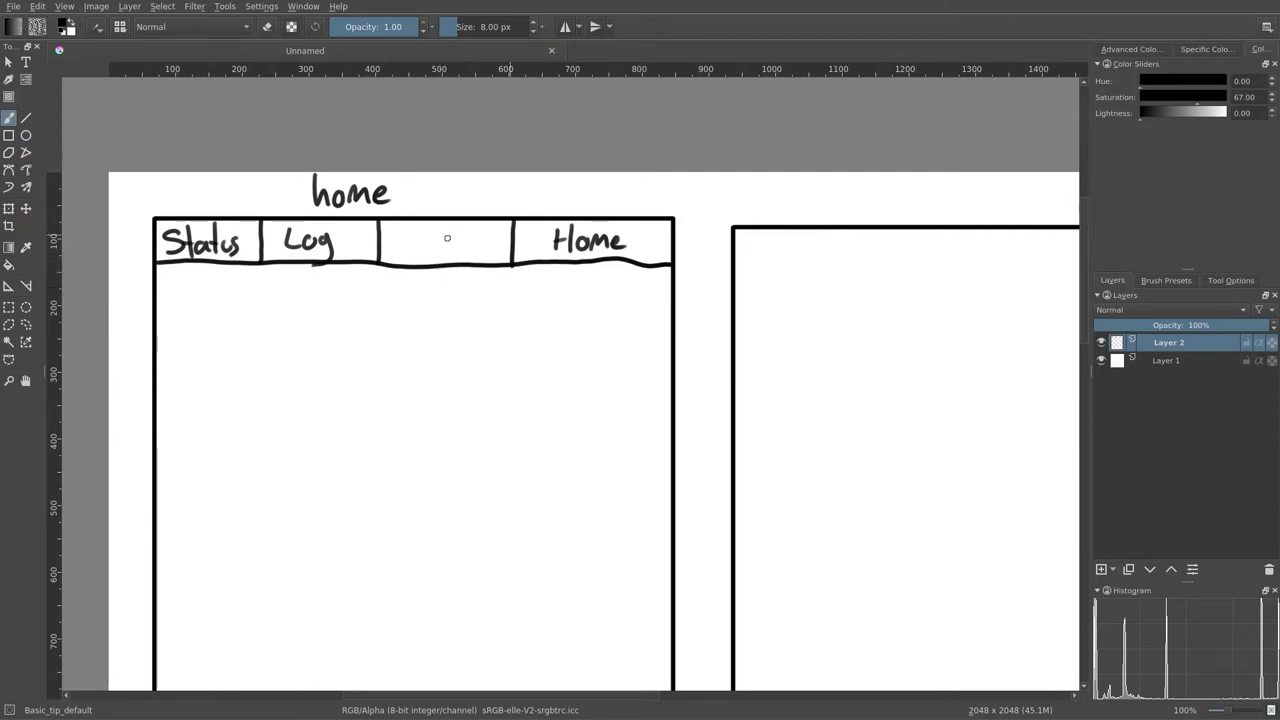
scroll(580, 377, "down", 3)
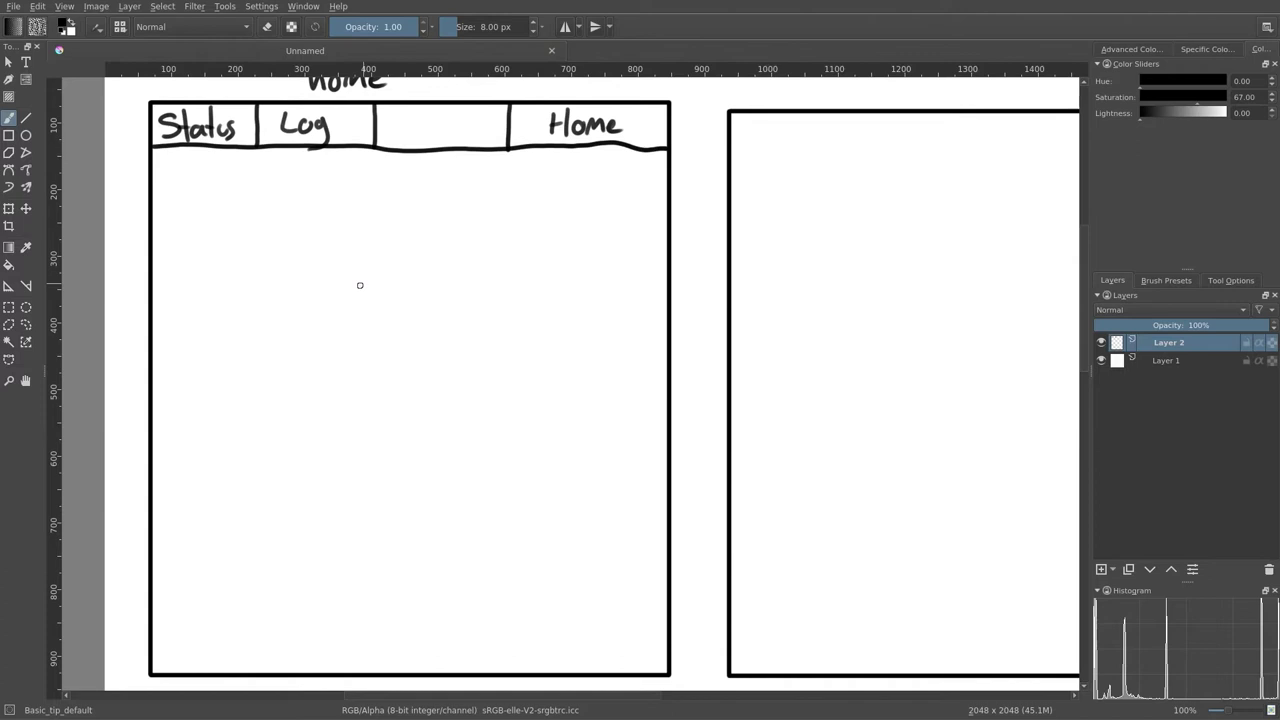
left_click_drag(351, 130, 408, 200)
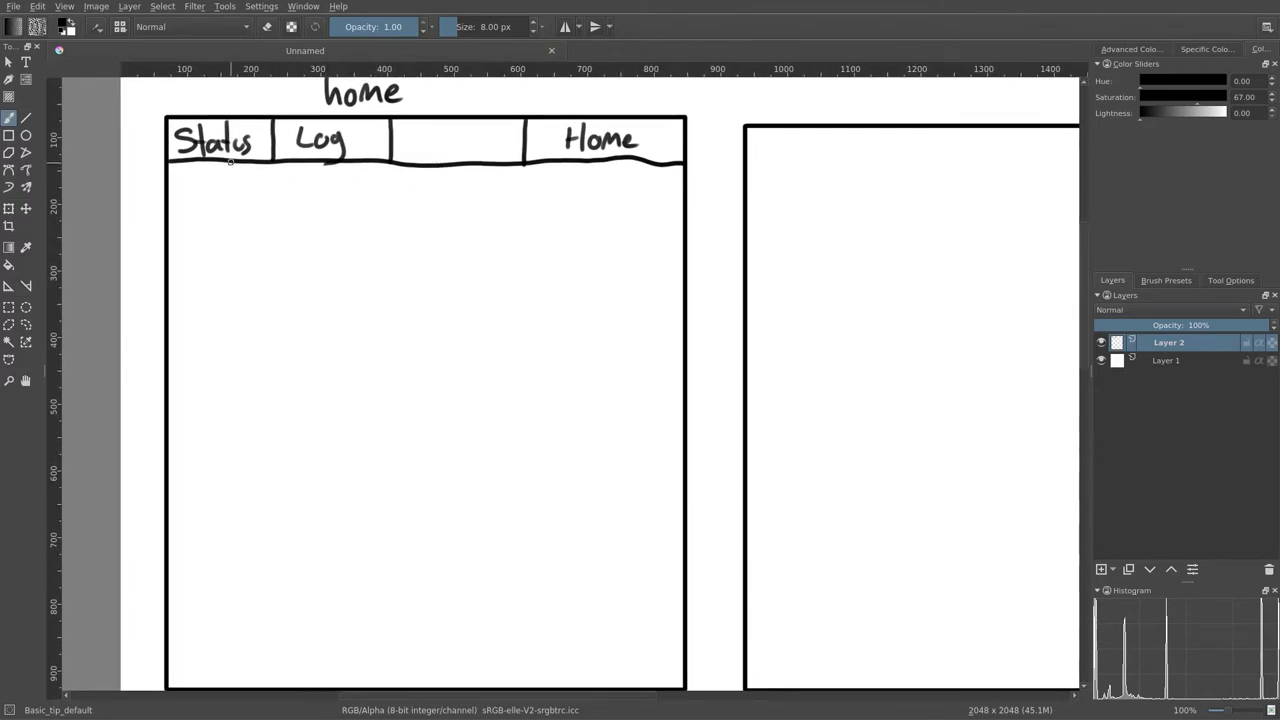
left_click_drag(423, 329, 456, 307)
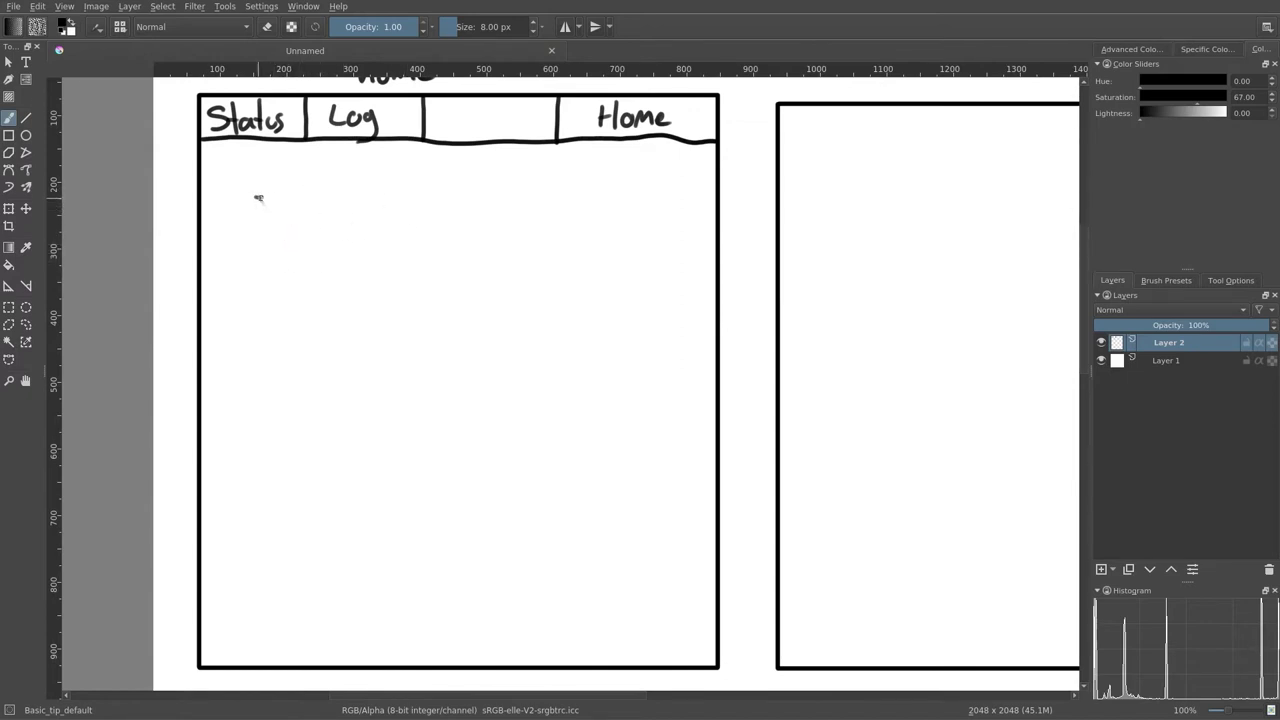
Draw a box below the tab row in the left frame and letter 'Logo' inside it
mouse_move(257, 197)
left_mouse_down()
mouse_move(458, 196)
mouse_move(523, 240)
mouse_move(527, 412)
mouse_move(416, 460)
mouse_move(272, 443)
mouse_move(248, 412)
mouse_move(243, 262)
mouse_move(251, 196)
mouse_move(264, 196)
left_mouse_up()
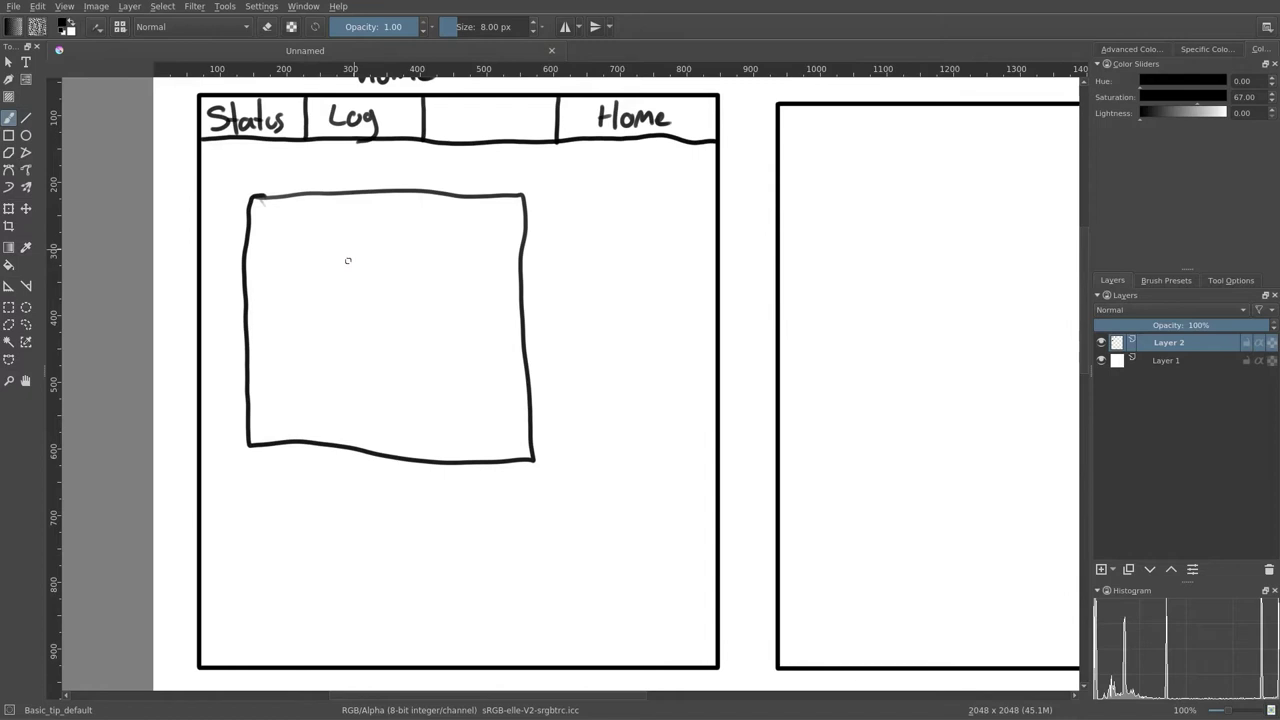
mouse_move(310, 250)
left_mouse_down()
mouse_move(304, 288)
mouse_move(336, 306)
left_mouse_up()
left_click_drag(356, 289, 351, 338)
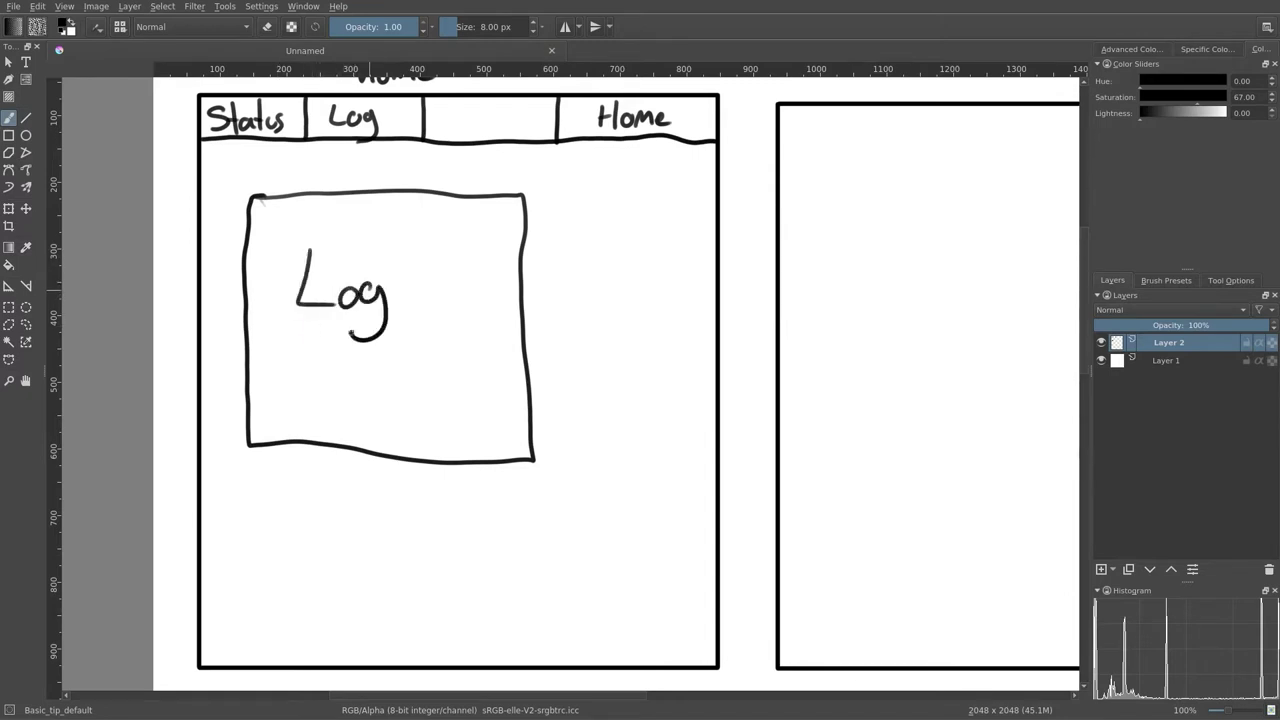
left_click_drag(404, 288, 405, 287)
Draw a rocket with a window below 'Logo' and a ringed moon in the box corner
mouse_move(369, 433)
left_mouse_down()
mouse_move(389, 395)
mouse_move(402, 432)
mouse_move(389, 351)
mouse_move(393, 325)
mouse_move(410, 319)
mouse_move(425, 332)
mouse_move(426, 407)
mouse_move(392, 433)
left_mouse_up()
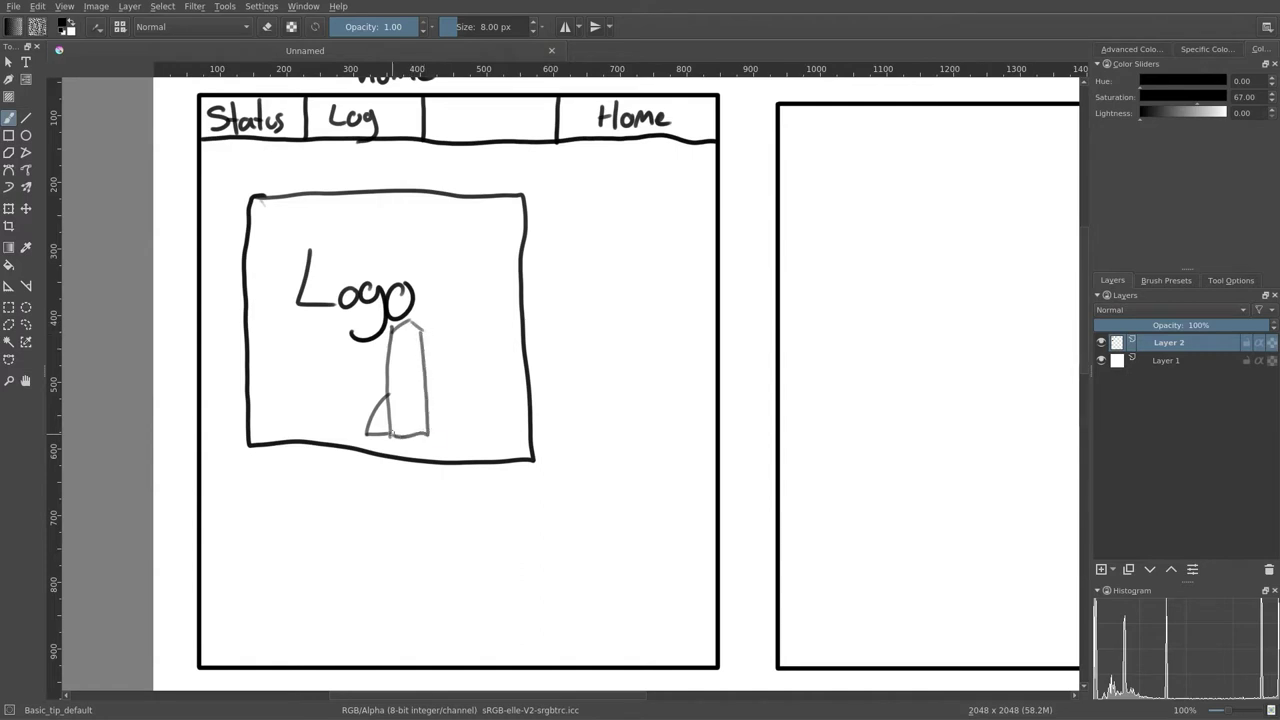
mouse_move(428, 392)
left_mouse_down()
mouse_move(451, 430)
mouse_move(408, 428)
left_mouse_up()
mouse_move(401, 341)
left_mouse_down()
mouse_move(410, 368)
mouse_move(398, 360)
left_mouse_up()
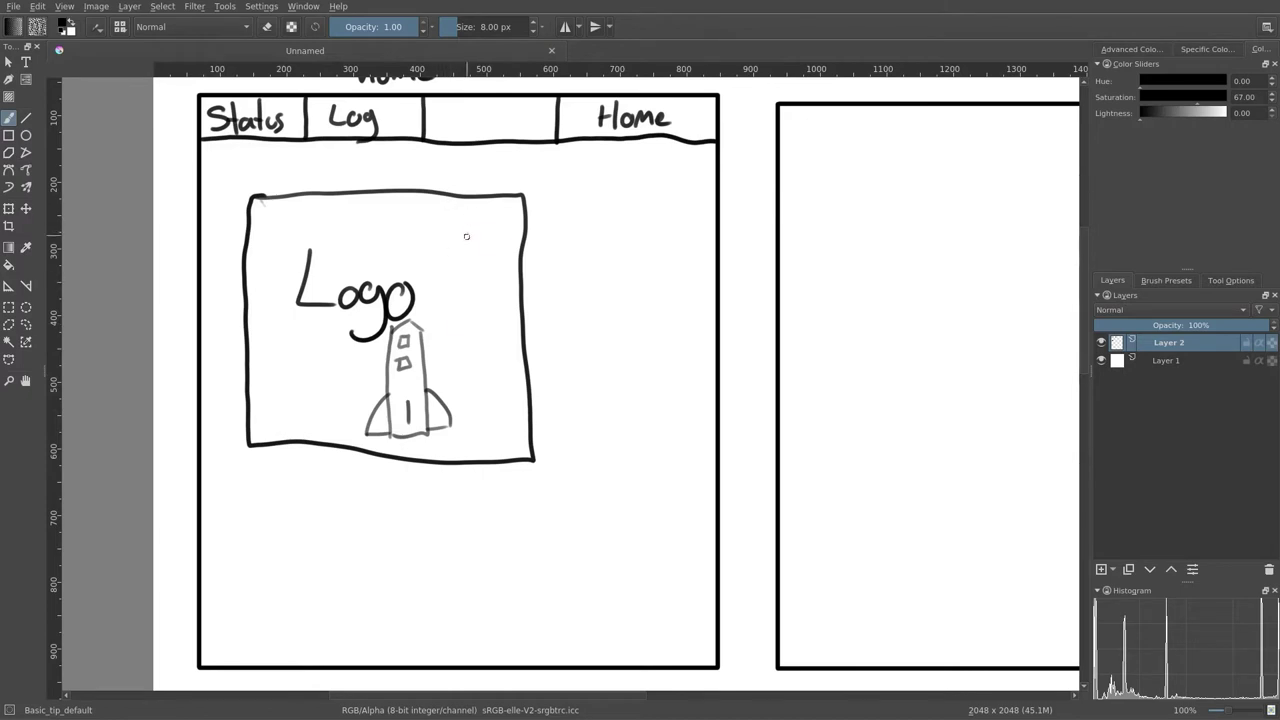
mouse_move(432, 213)
left_mouse_down()
mouse_move(430, 238)
mouse_move(493, 283)
left_mouse_up()
left_click_drag(447, 214, 477, 264)
mouse_move(489, 215)
left_mouse_down()
mouse_move(436, 222)
mouse_move(432, 240)
mouse_move(496, 278)
left_mouse_up()
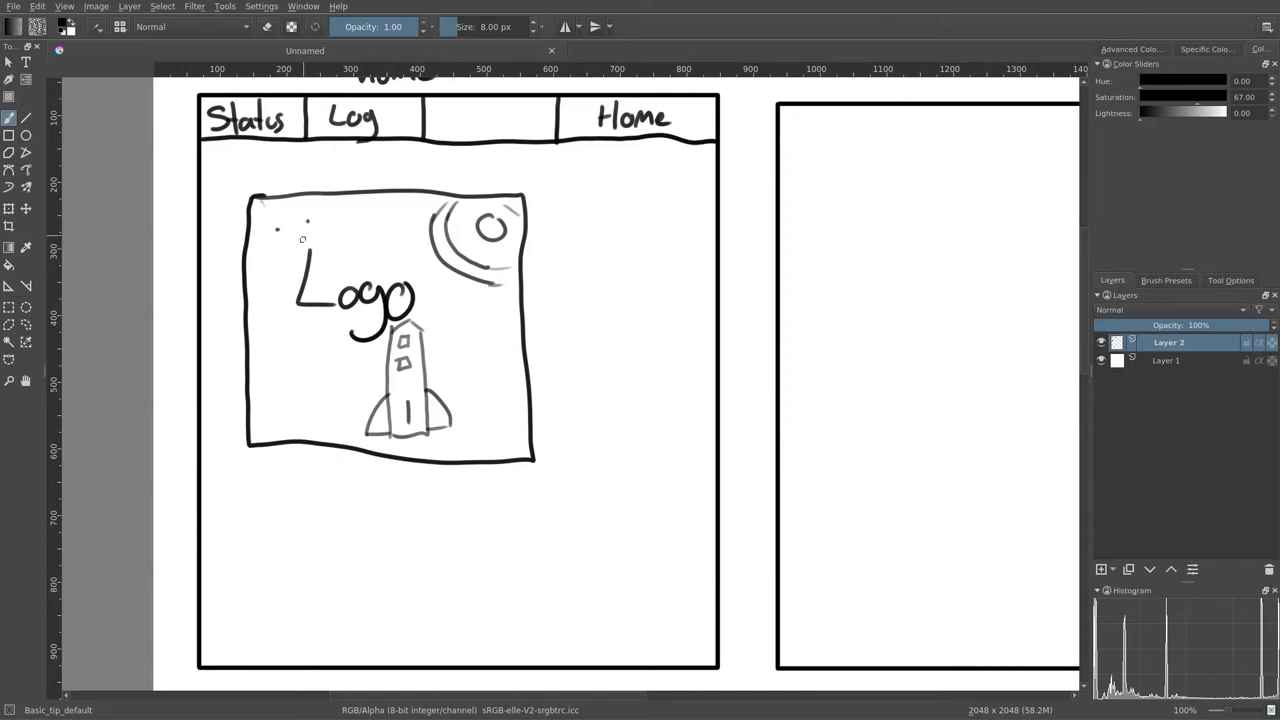
Dot three stars in the box's upper left and scribble exhaust flames under the rocket
left_click(303, 240)
left_click(283, 260)
left_click(319, 239)
mouse_move(403, 436)
left_mouse_down()
mouse_move(416, 458)
mouse_move(404, 440)
mouse_move(398, 456)
mouse_move(420, 446)
mouse_move(406, 460)
left_mouse_up()
scroll(634, 351, "right", 2)
scroll(634, 351, "up", 1)
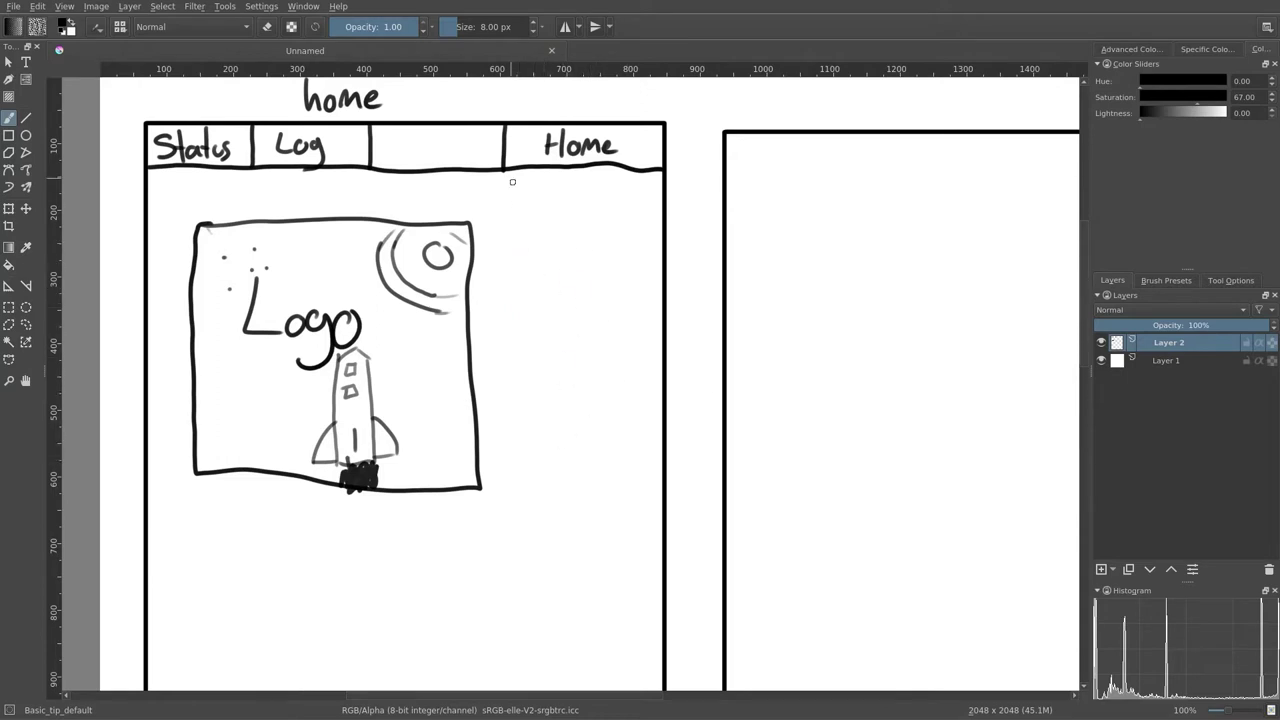
Brush seven wavy placeholder text lines to the right of the Logo box
left_click_drag(507, 241, 607, 237)
left_click_drag(515, 268, 610, 279)
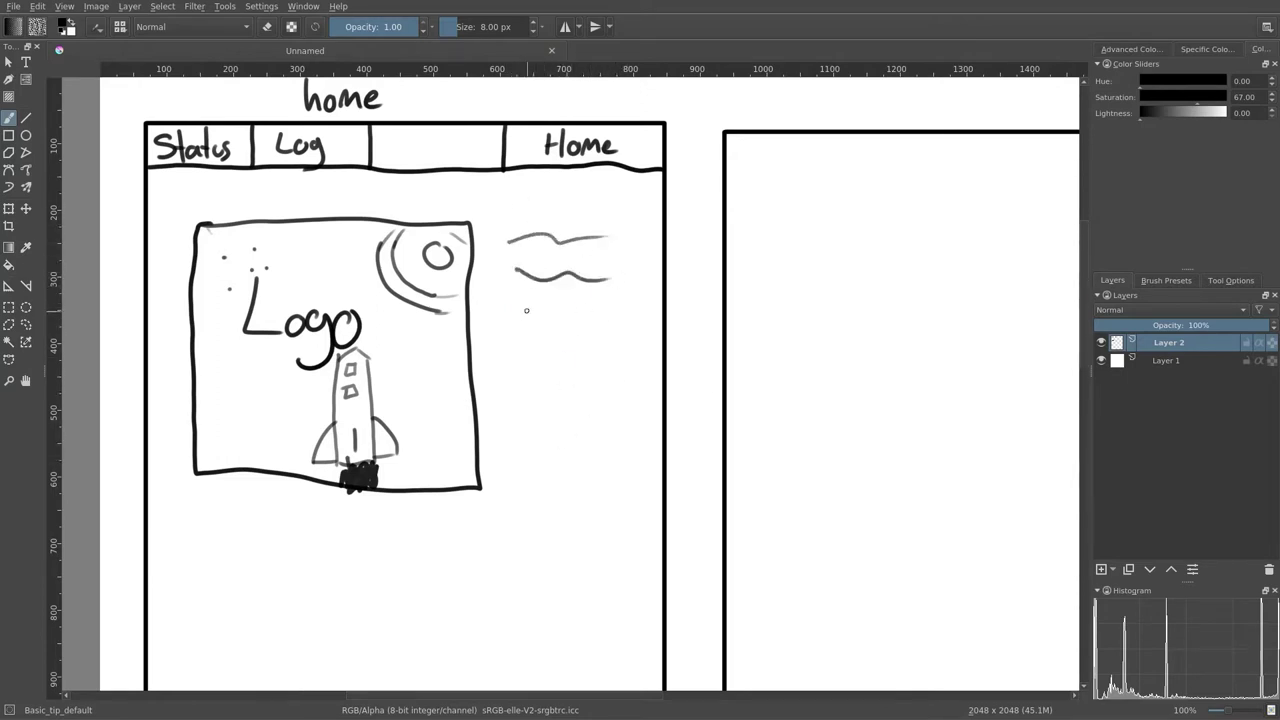
left_click_drag(525, 308, 613, 318)
left_click_drag(521, 350, 580, 356)
left_click_drag(514, 393, 608, 389)
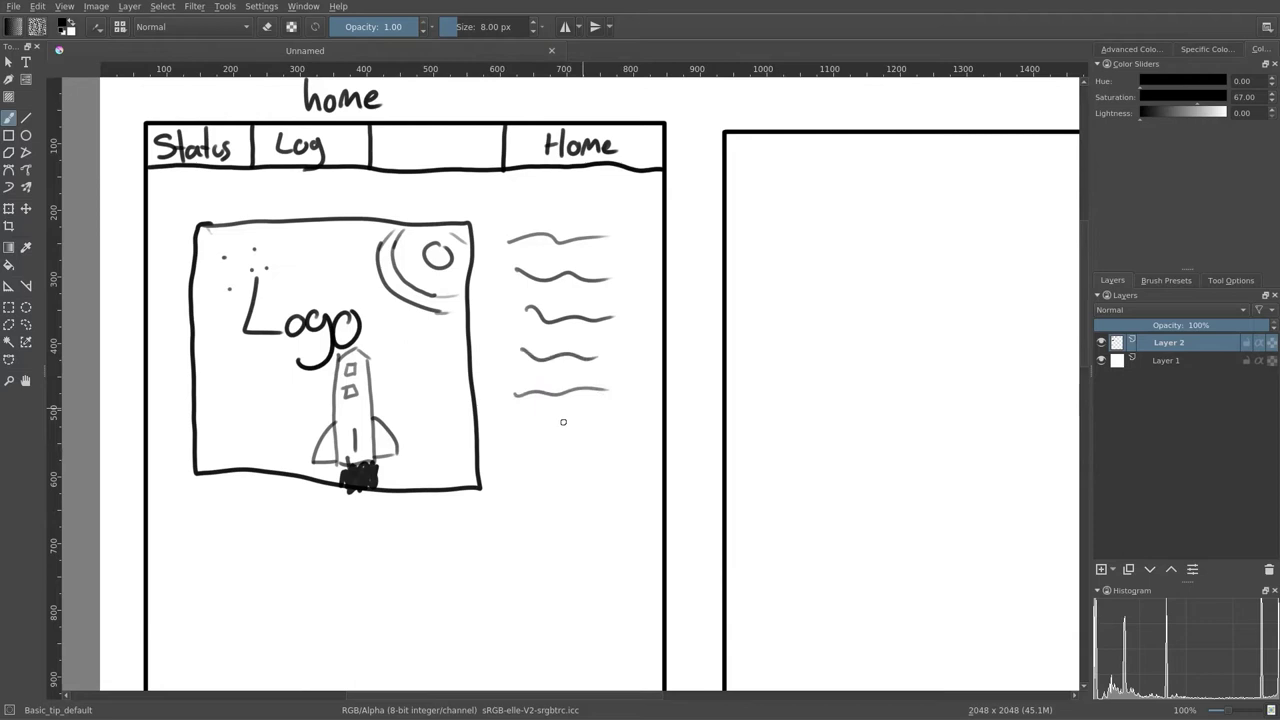
left_click_drag(518, 426, 602, 429)
left_click_drag(510, 466, 605, 459)
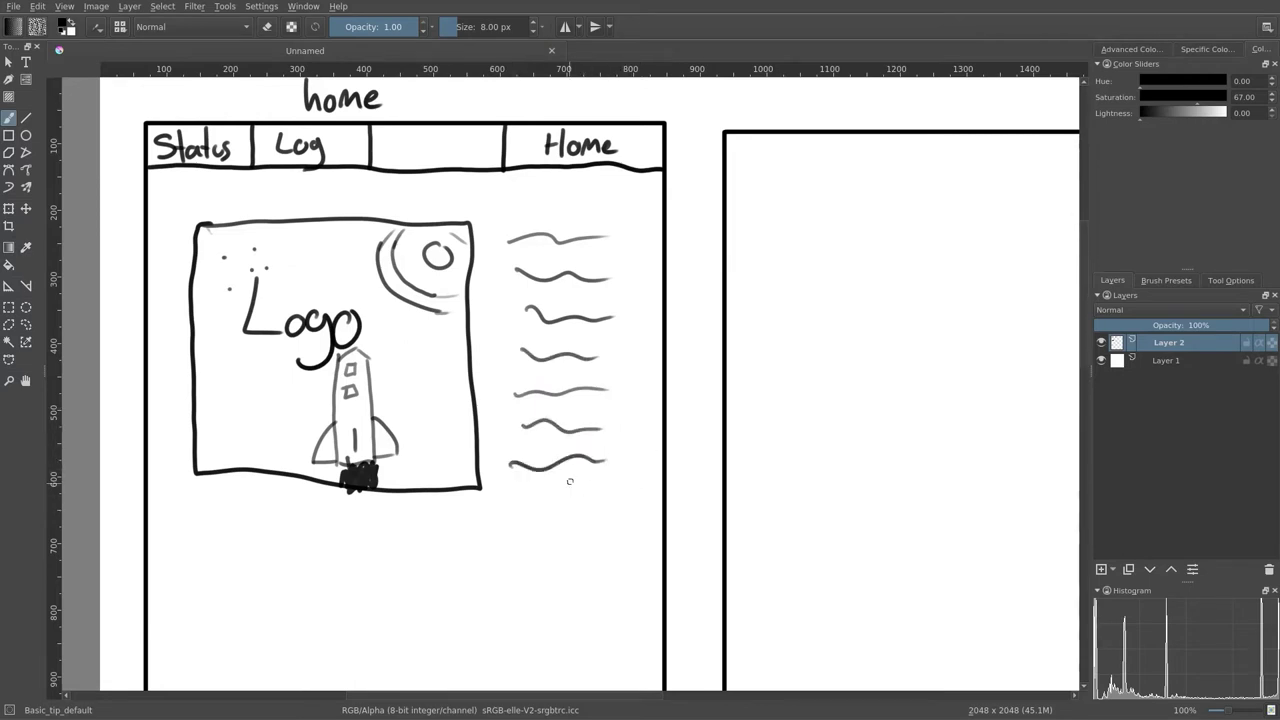
Draw a wavy divider line across the frame beneath the Logo box
scroll(545, 400, "down", 2)
mouse_move(540, 368)
left_mouse_down()
mouse_move(589, 405)
mouse_move(581, 423)
left_mouse_up()
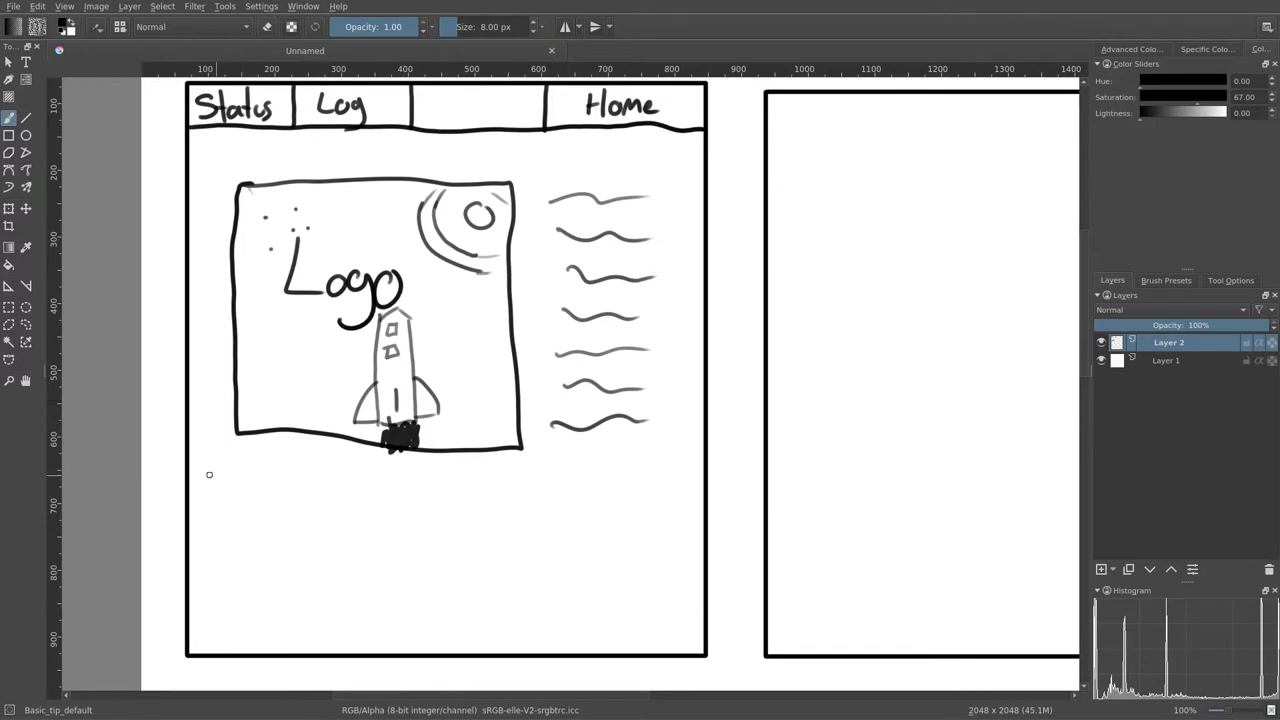
left_click_drag(187, 462, 647, 468)
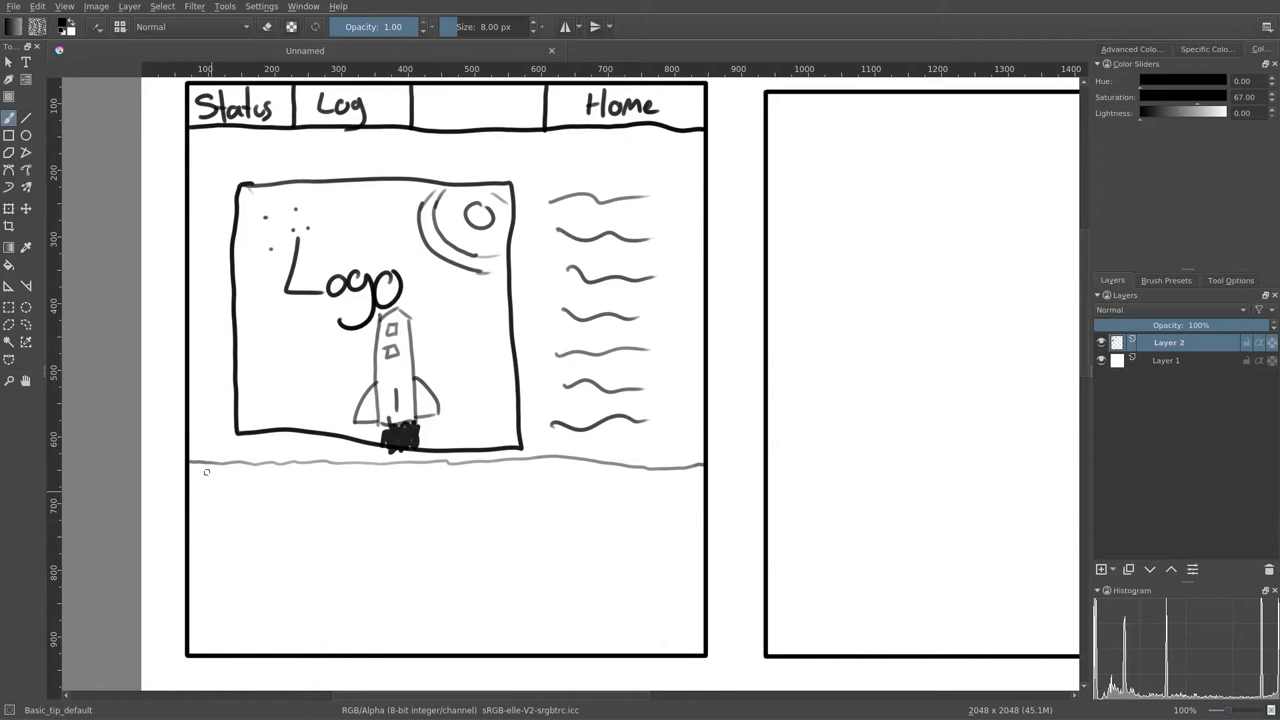
Handwrite 'Error Log.' just below the divider
mouse_move(205, 477)
left_mouse_down()
mouse_move(207, 500)
mouse_move(220, 475)
left_mouse_up()
mouse_move(207, 488)
left_mouse_down()
mouse_move(221, 498)
mouse_move(234, 486)
left_mouse_up()
mouse_move(237, 485)
left_mouse_down()
mouse_move(331, 495)
mouse_move(342, 484)
left_mouse_up()
left_click_drag(357, 482, 347, 506)
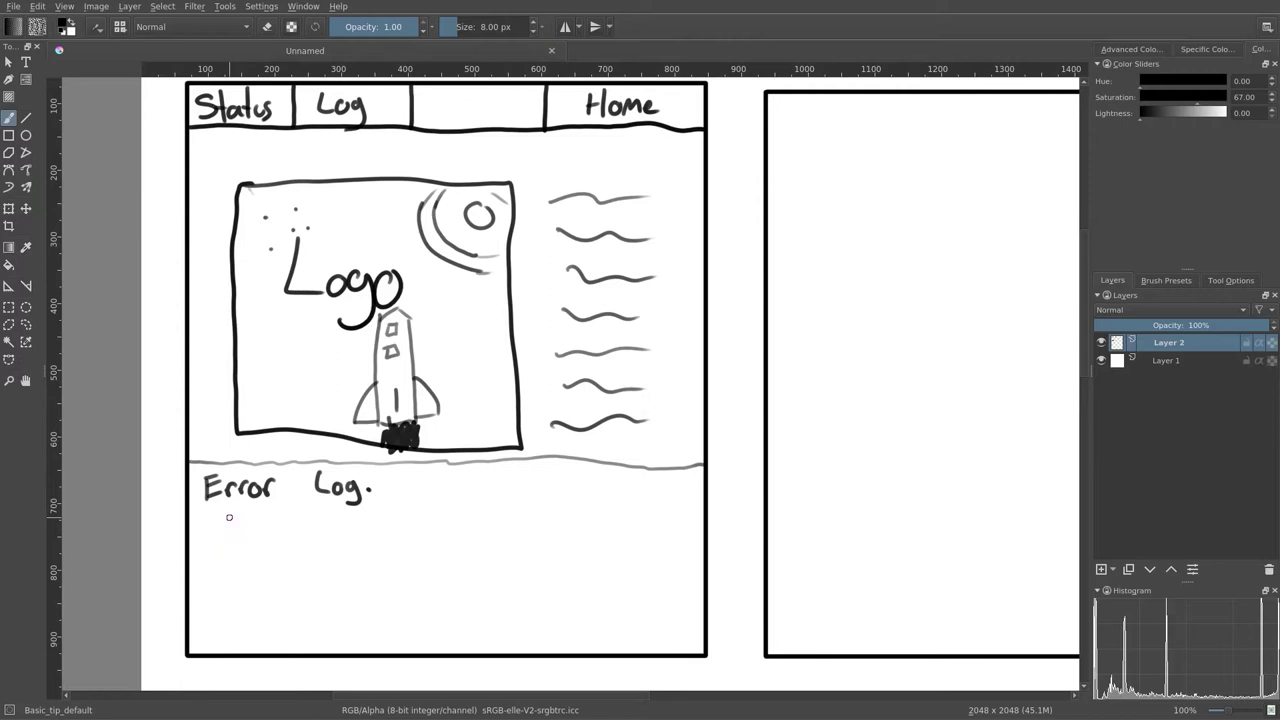
Handwrite '($player) is deep sleep aborted.' on the next line
mouse_move(229, 524)
left_mouse_down()
mouse_move(258, 553)
mouse_move(268, 526)
mouse_move(313, 538)
left_mouse_up()
left_click_drag(317, 540, 324, 523)
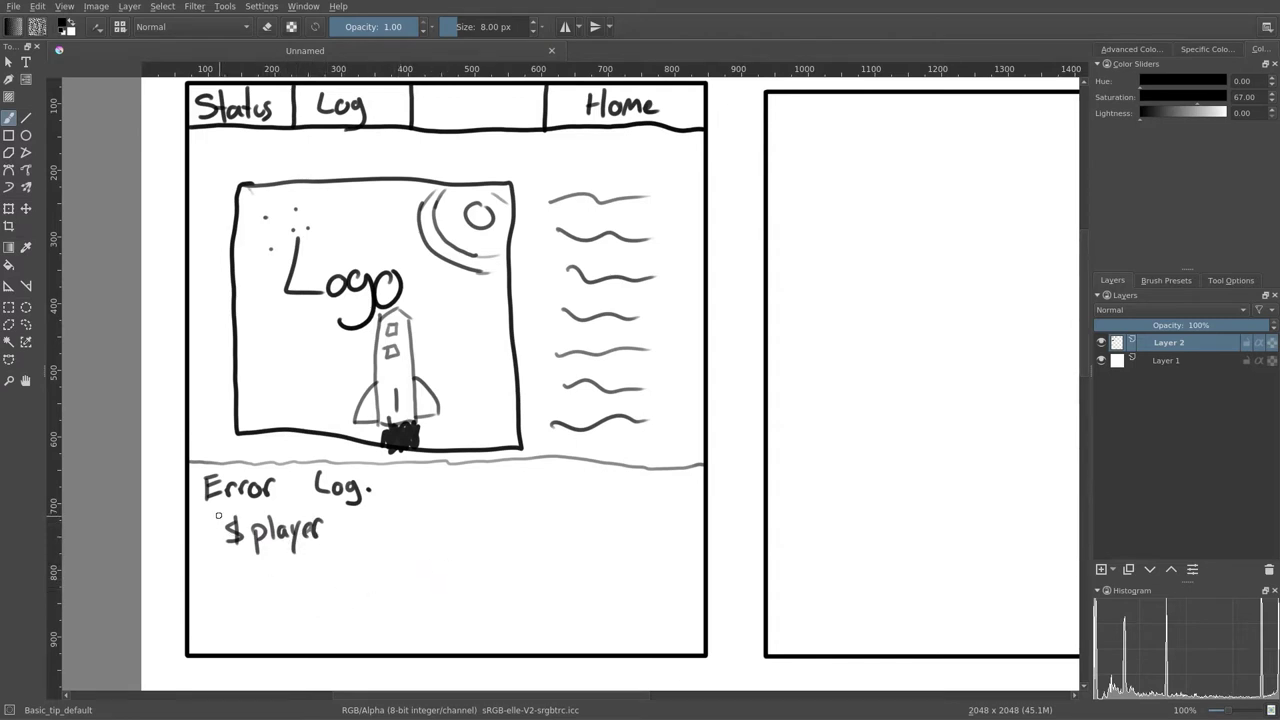
left_click_drag(218, 515, 222, 551)
left_click_drag(329, 511, 330, 549)
left_click_drag(356, 521, 355, 532)
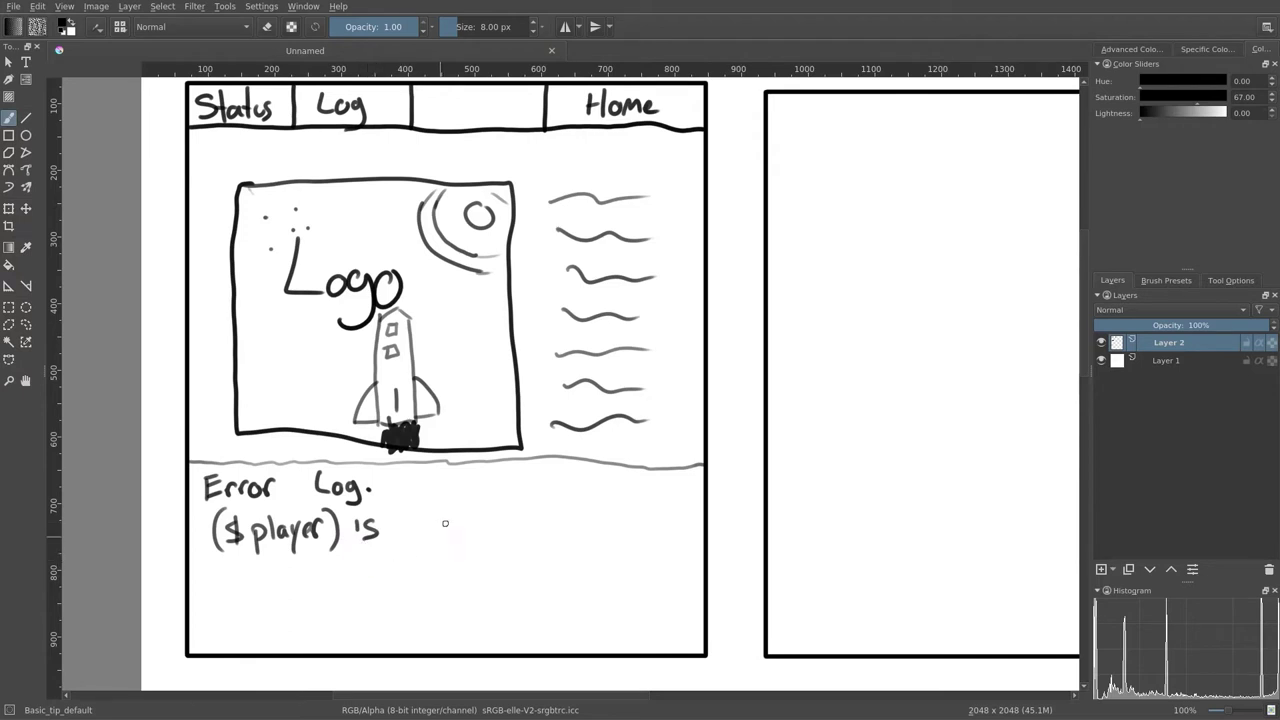
mouse_move(433, 510)
left_mouse_down()
mouse_move(476, 545)
mouse_move(558, 545)
mouse_move(576, 559)
mouse_move(598, 538)
mouse_move(632, 542)
mouse_move(646, 516)
mouse_move(671, 544)
left_mouse_up()
left_click(680, 541)
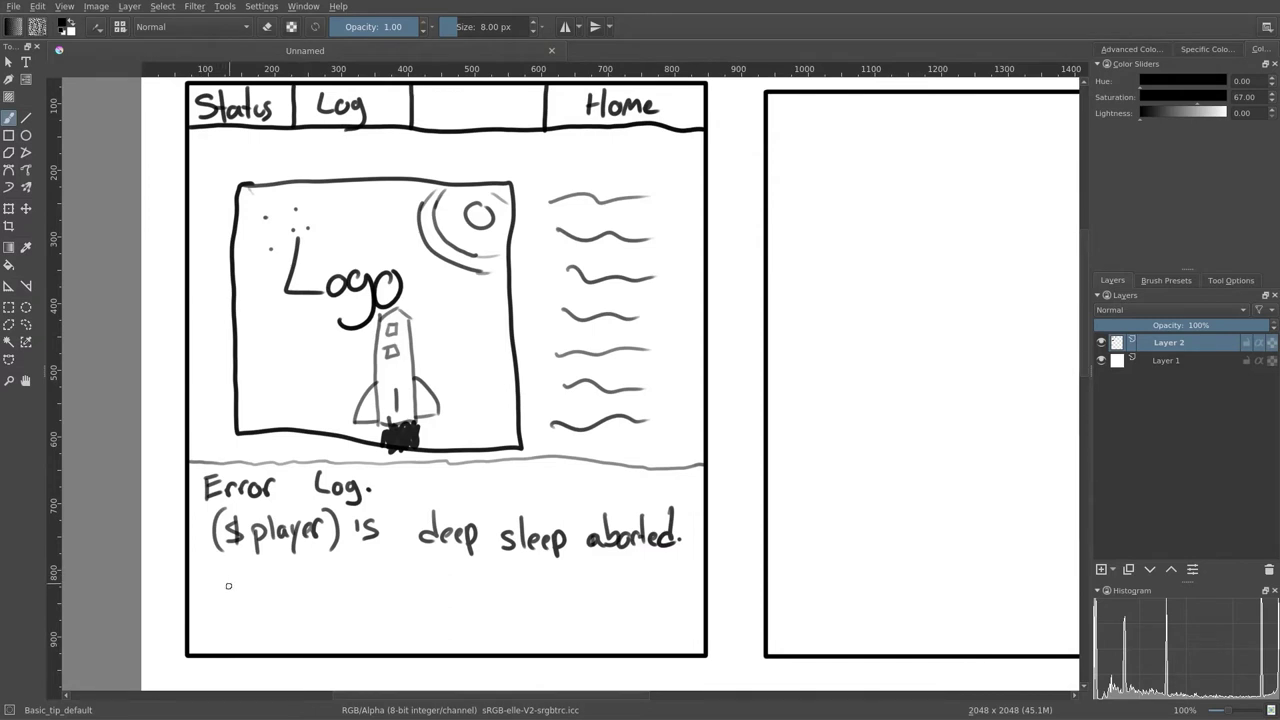
Handwrite 'Life support systems at 40%' on a third line
mouse_move(220, 566)
left_mouse_down()
mouse_move(221, 590)
mouse_move(236, 592)
left_mouse_up()
left_click_drag(244, 578, 252, 591)
mouse_move(248, 578)
left_mouse_down()
mouse_move(307, 592)
mouse_move(338, 577)
left_mouse_up()
left_click_drag(345, 576, 360, 582)
left_click_drag(354, 570, 378, 591)
left_click_drag(393, 577, 399, 604)
left_click_drag(419, 574, 409, 593)
mouse_move(426, 558)
left_mouse_down()
mouse_move(427, 592)
mouse_move(466, 588)
left_mouse_up()
mouse_move(470, 574)
left_mouse_down()
mouse_move(463, 589)
mouse_move(508, 590)
left_mouse_up()
mouse_move(518, 562)
left_mouse_down()
mouse_move(516, 591)
mouse_move(529, 575)
left_mouse_up()
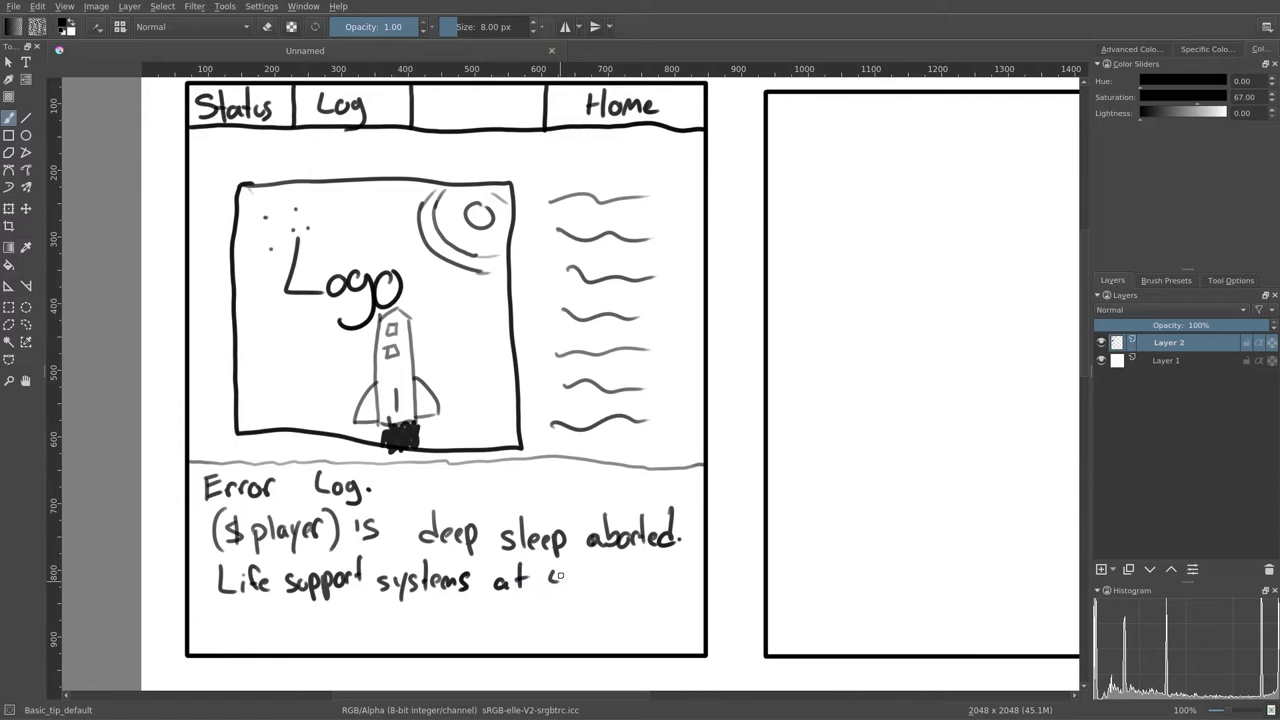
left_click_drag(561, 576, 570, 590)
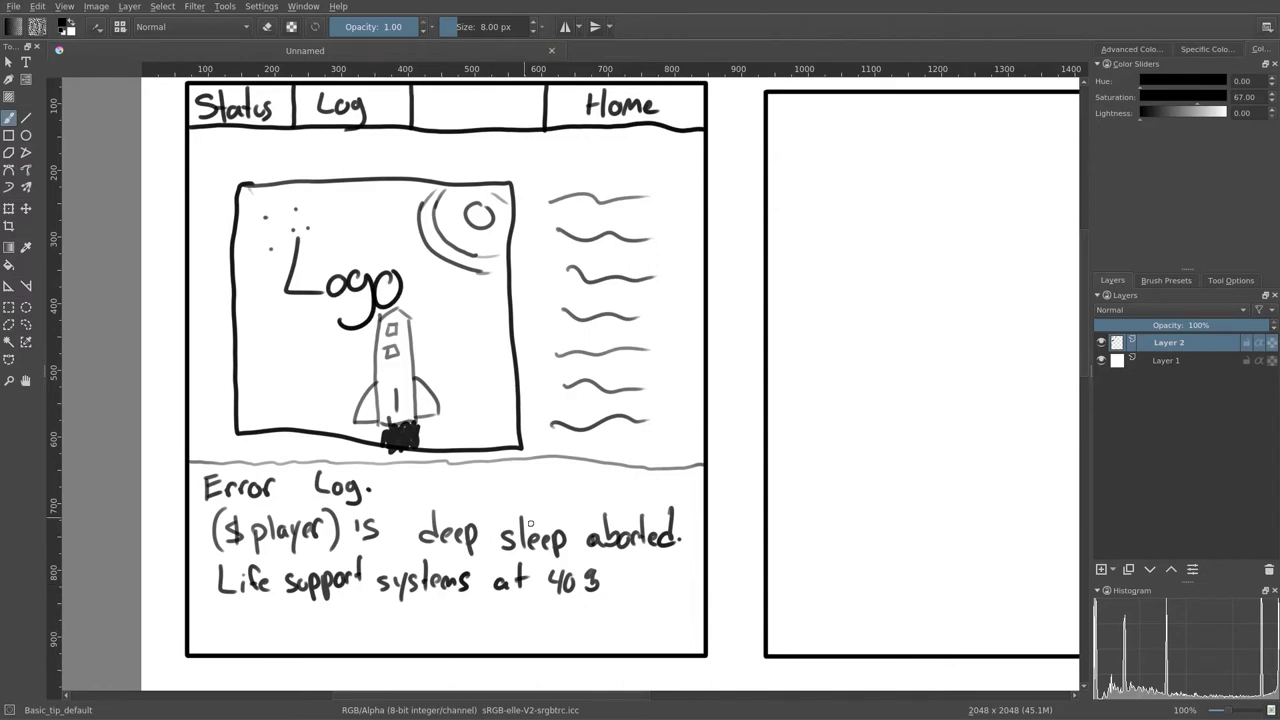
mouse_move(530, 523)
left_mouse_down()
mouse_move(524, 549)
mouse_move(507, 526)
mouse_move(467, 571)
mouse_move(238, 675)
left_mouse_up()
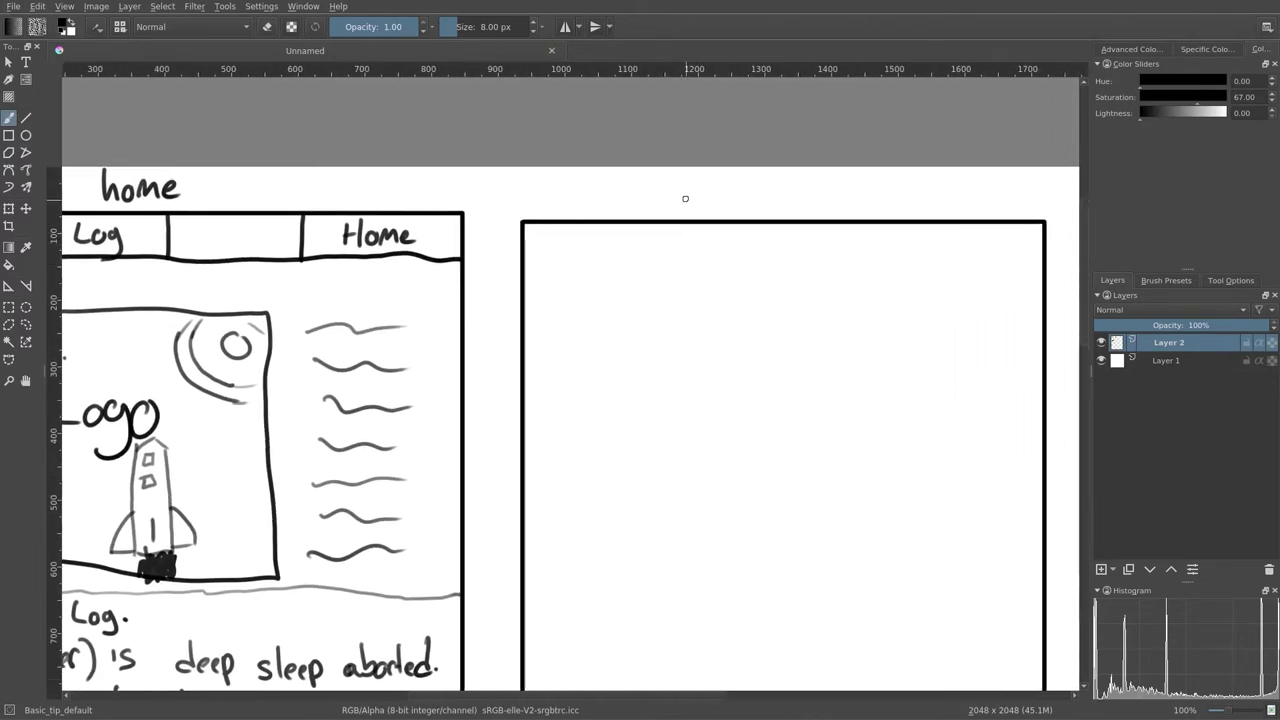
Label the right frame 'Status' and draw vertical and horizontal dividers across it
mouse_move(708, 186)
left_mouse_down()
mouse_move(686, 212)
mouse_move(724, 215)
mouse_move(733, 196)
left_mouse_up()
mouse_move(748, 203)
left_mouse_down()
mouse_move(762, 214)
mouse_move(783, 198)
left_mouse_up()
left_click_drag(793, 194, 787, 210)
scroll(722, 316, "down", 3)
scroll(722, 316, "right", 2)
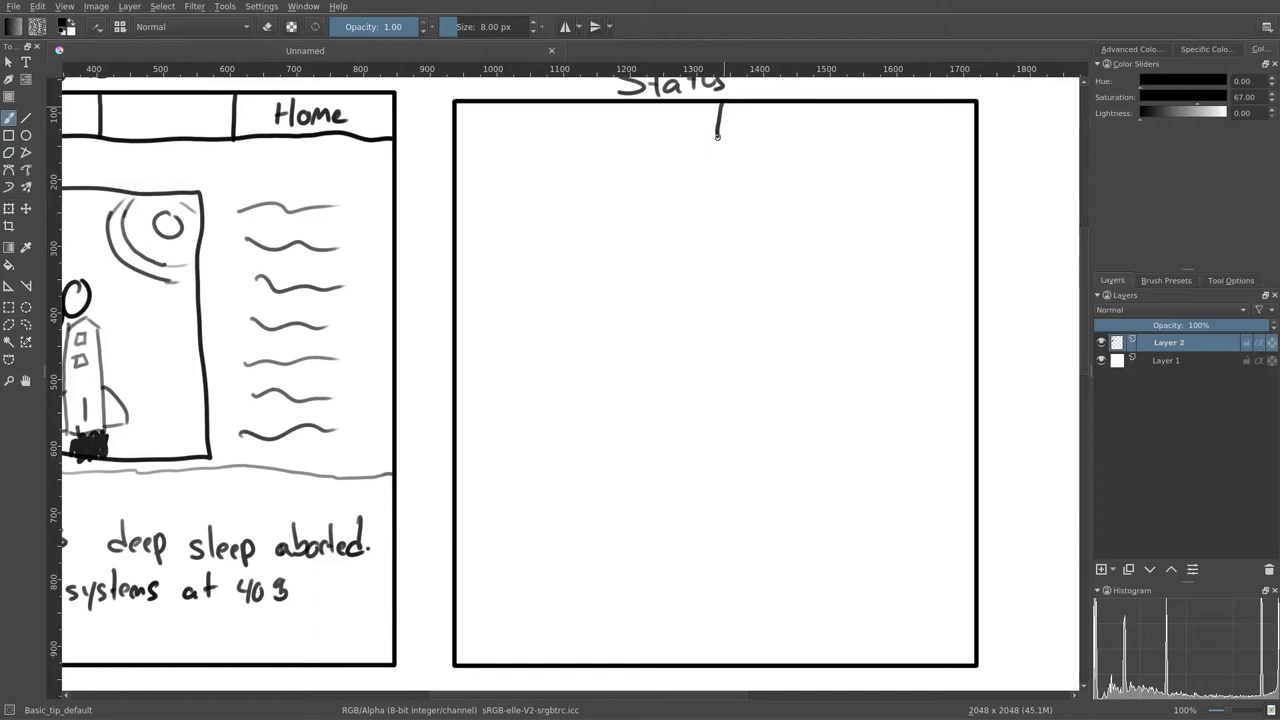
left_click_drag(717, 135, 740, 444)
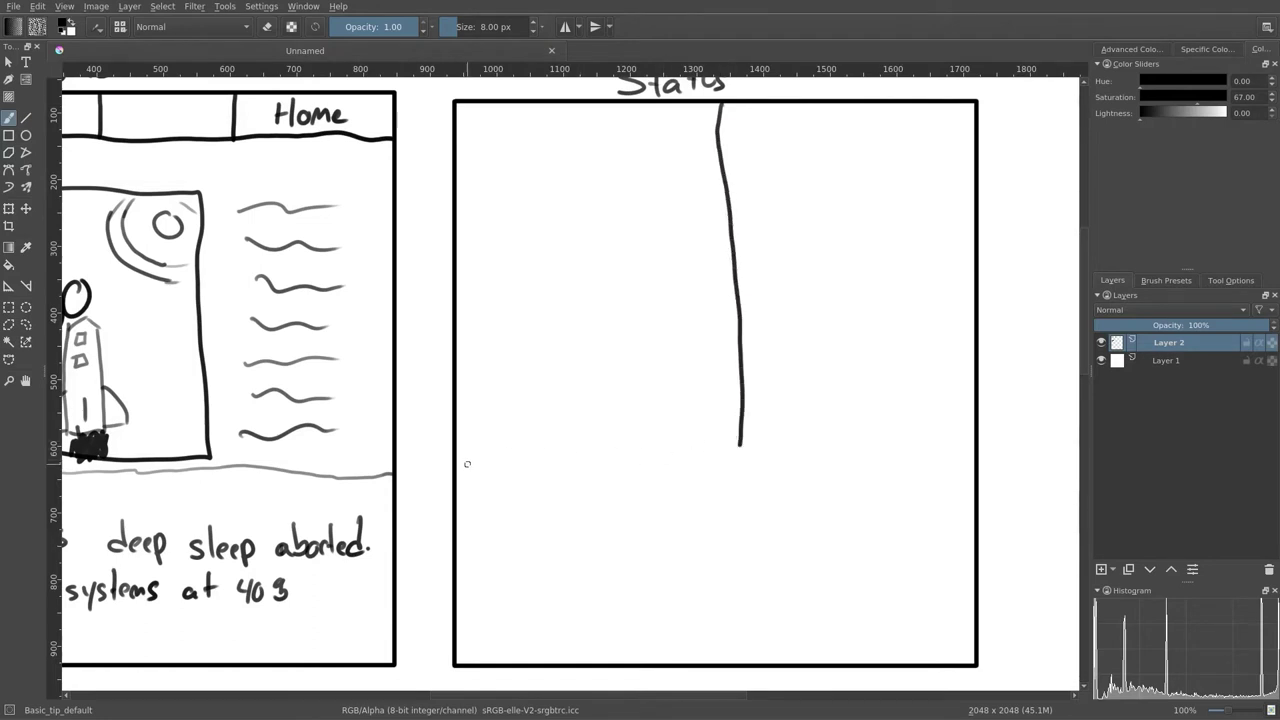
left_click_drag(456, 455, 966, 467)
left_click_drag(714, 452, 709, 512)
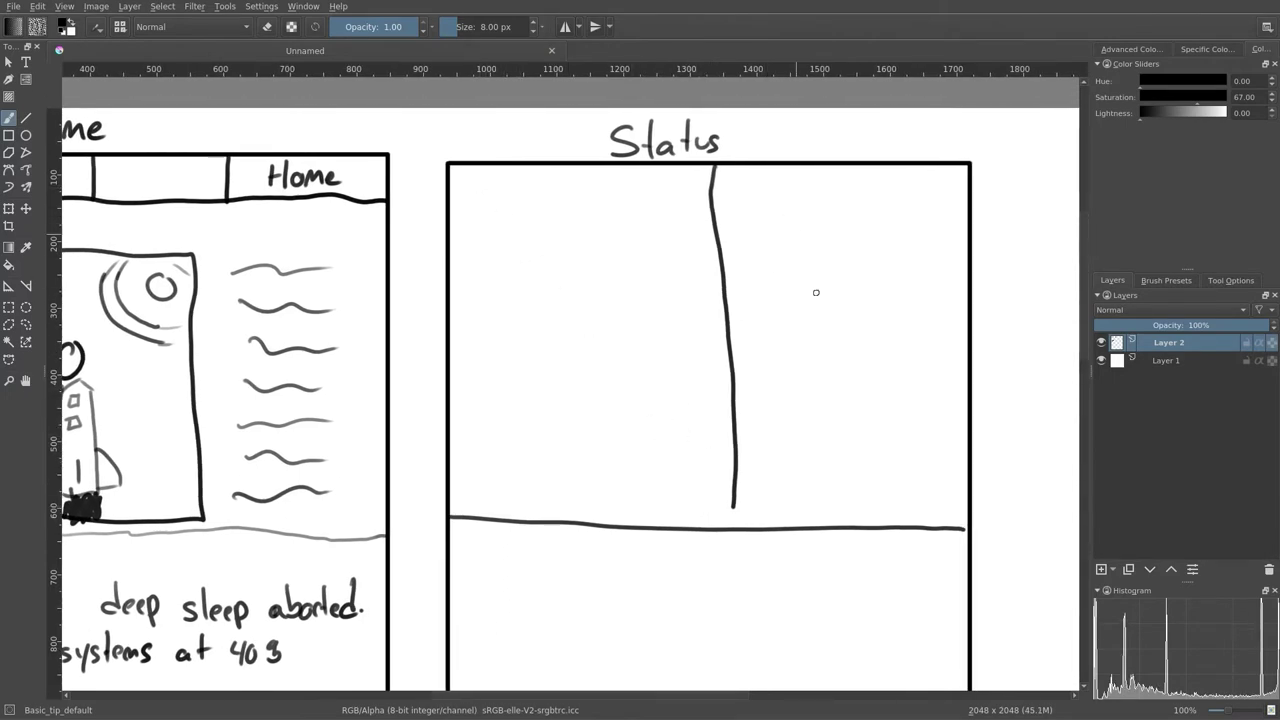
Handwrite 'Error' below the horizontal divider in the Status panel
mouse_move(583, 522)
left_mouse_down()
mouse_move(654, 449)
mouse_move(731, 429)
mouse_move(732, 444)
mouse_move(709, 437)
left_mouse_up()
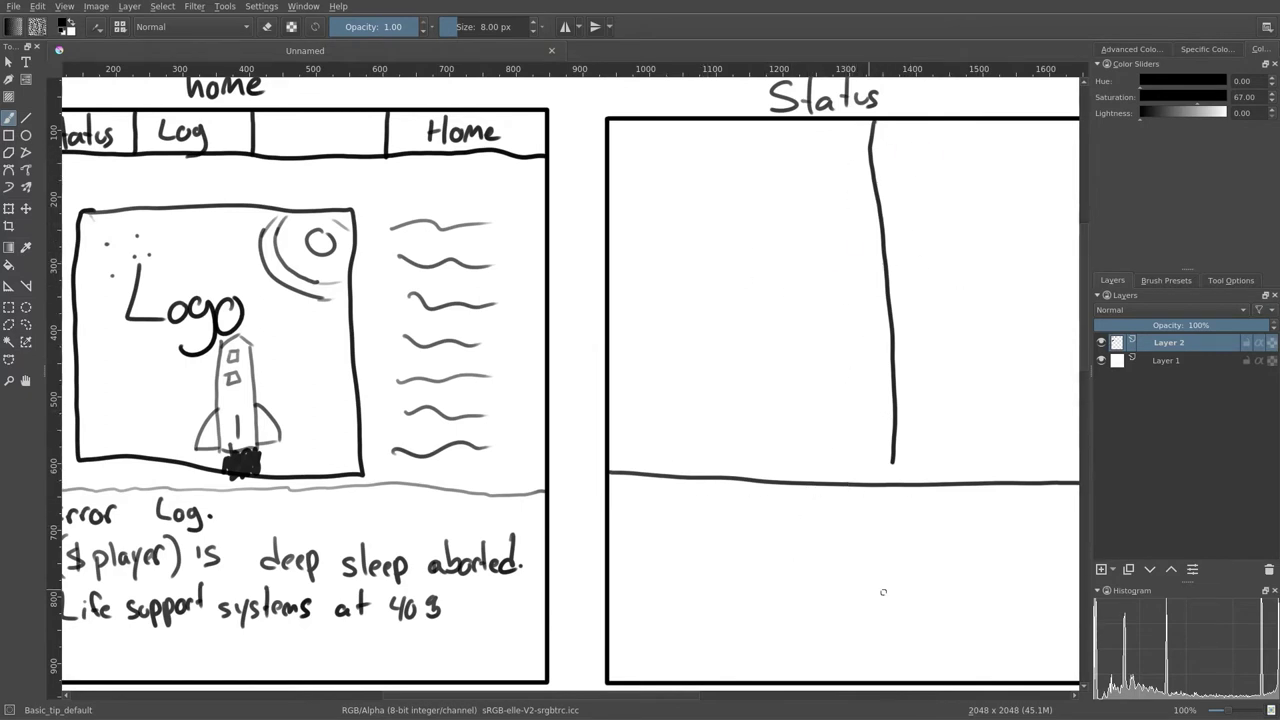
mouse_move(461, 325)
left_mouse_down()
mouse_move(523, 357)
mouse_move(520, 383)
mouse_move(503, 386)
mouse_move(551, 329)
mouse_move(608, 320)
mouse_move(398, 460)
left_mouse_up()
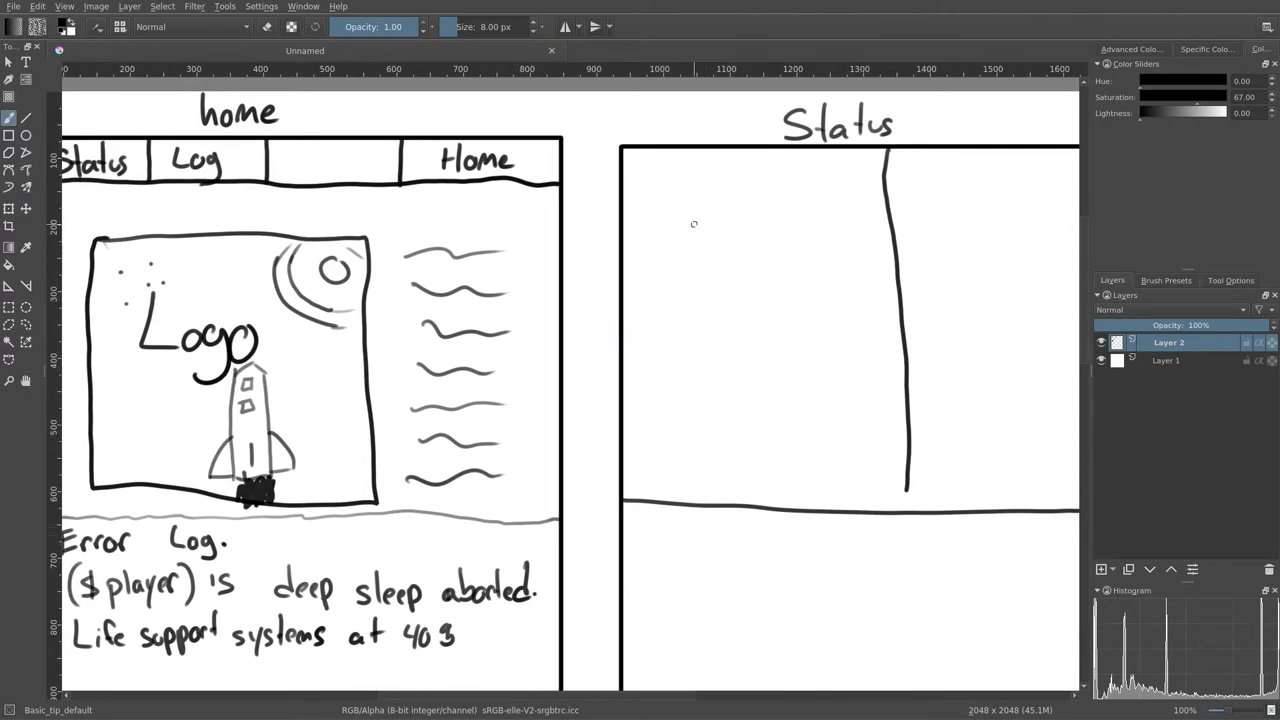
left_click_drag(680, 380, 684, 287)
mouse_move(649, 418)
left_mouse_down()
mouse_move(649, 444)
mouse_move(667, 416)
mouse_move(664, 430)
left_mouse_up()
left_click_drag(670, 444, 692, 432)
mouse_move(700, 444)
left_mouse_down()
mouse_move(711, 427)
mouse_move(760, 448)
mouse_move(775, 437)
left_mouse_up()
Complete 'Log.' after 'Error' and draw an '=' between the home and Status panels
left_click_drag(791, 436, 772, 463)
left_click(802, 442)
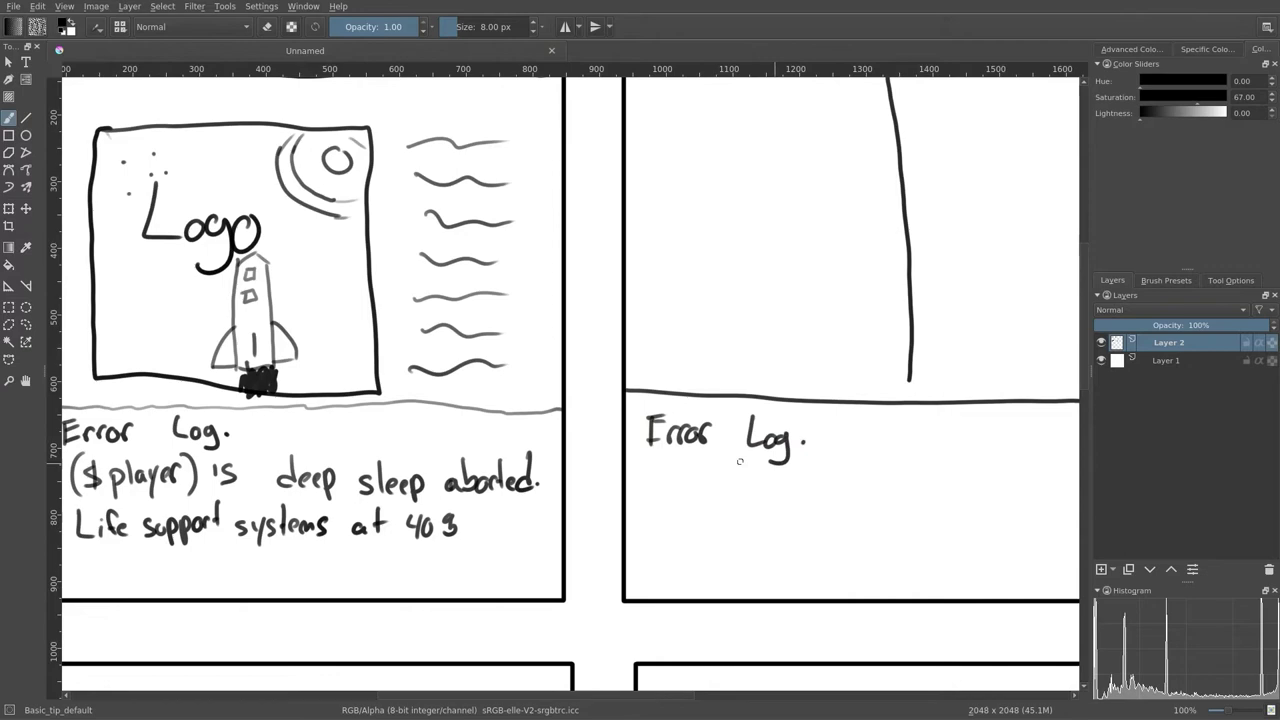
left_click_drag(579, 481, 612, 479)
left_click_drag(720, 340, 686, 477)
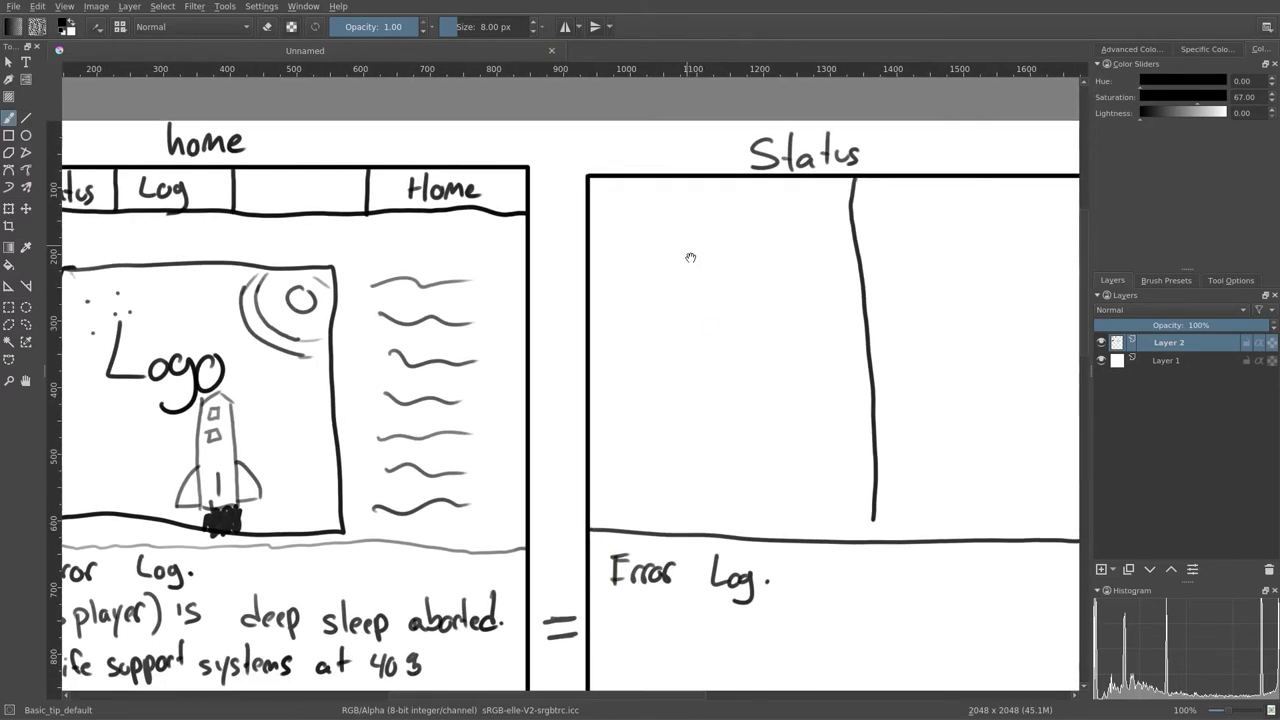
left_click_drag(690, 258, 614, 287)
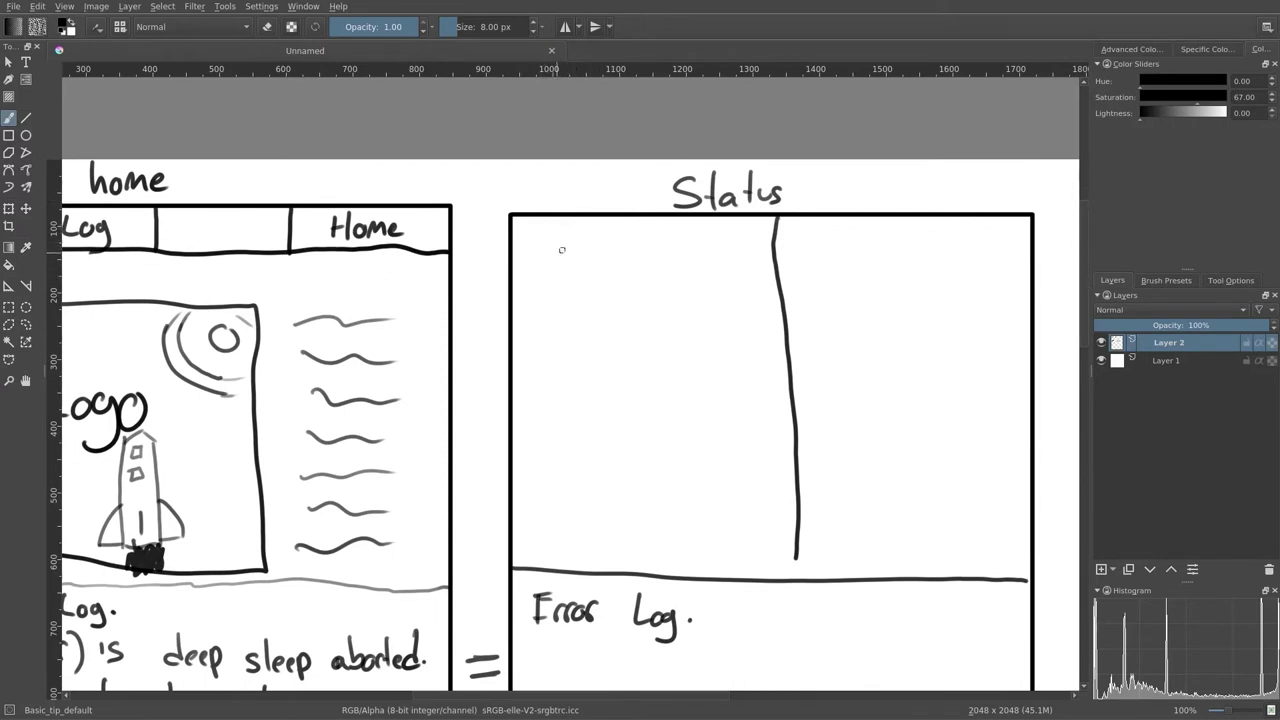
Handwrite 'Ship health' at the top of the Status panel
mouse_move(564, 248)
left_mouse_down()
mouse_move(603, 282)
mouse_move(670, 277)
left_mouse_up()
left_click(594, 250)
left_click_drag(682, 267, 692, 276)
mouse_move(684, 262)
left_mouse_down()
mouse_move(706, 240)
mouse_move(684, 279)
left_mouse_up()
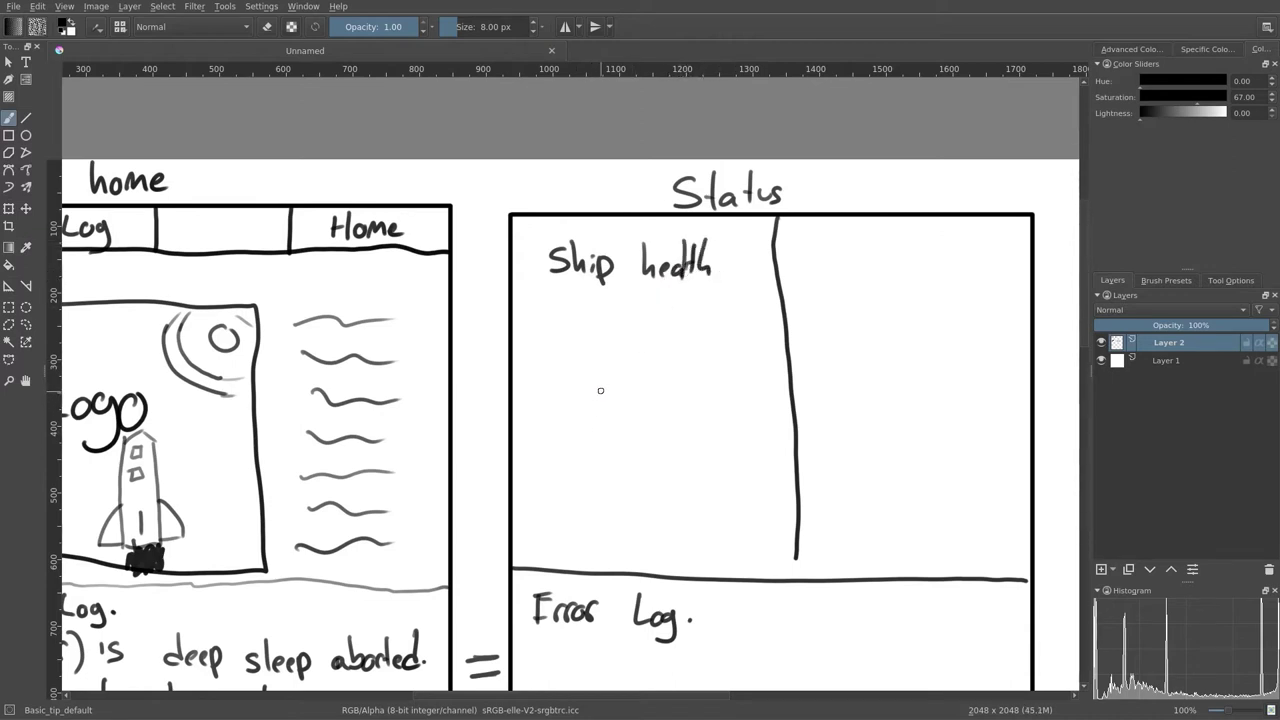
List 'engines' and 'O² content' below 'Ship health'
left_click_drag(548, 342, 572, 350)
left_click_drag(586, 337, 575, 362)
mouse_move(596, 338)
left_mouse_down()
mouse_move(597, 350)
mouse_move(622, 348)
left_mouse_up()
left_click(603, 331)
left_click_drag(630, 332, 622, 348)
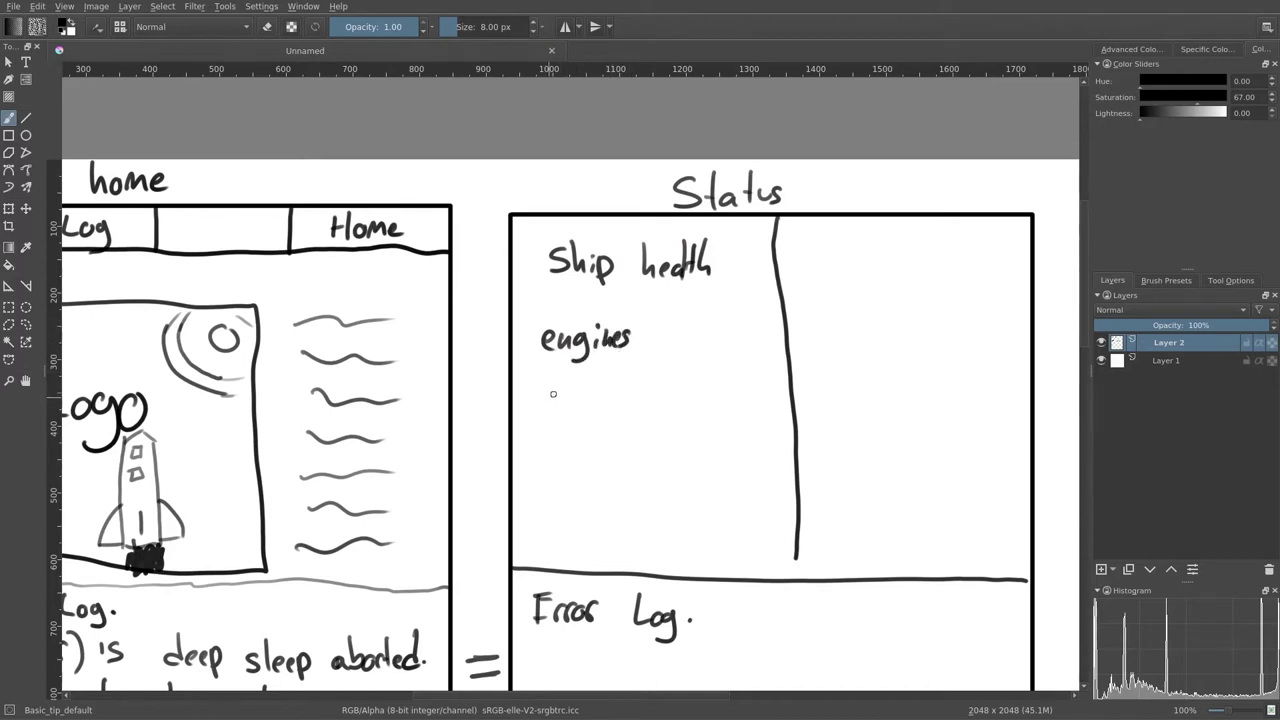
mouse_move(556, 385)
left_mouse_down()
mouse_move(578, 374)
mouse_move(619, 404)
mouse_move(652, 402)
left_mouse_up()
left_click_drag(659, 378, 661, 402)
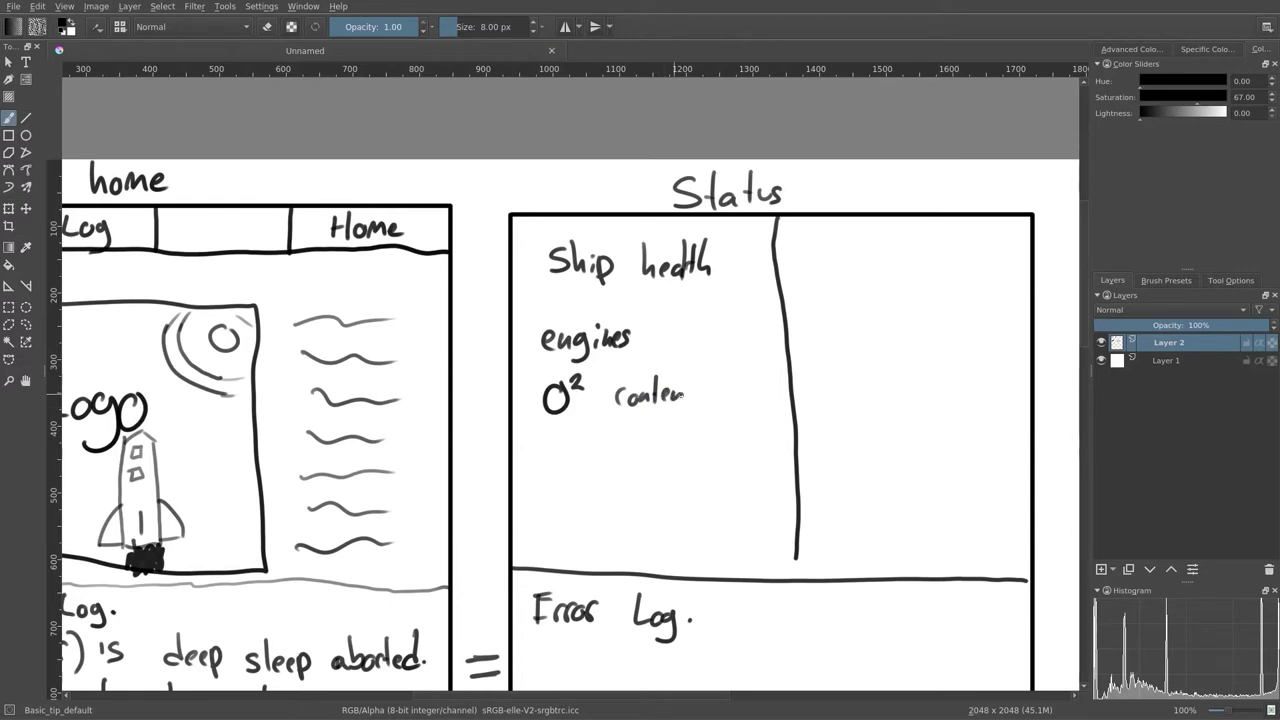
Add 'fuel', 'etc.' and a second 'etc.' to the Ship health list
left_click_drag(556, 431, 544, 463)
left_click_drag(553, 448, 583, 458)
left_click_drag(589, 427, 587, 463)
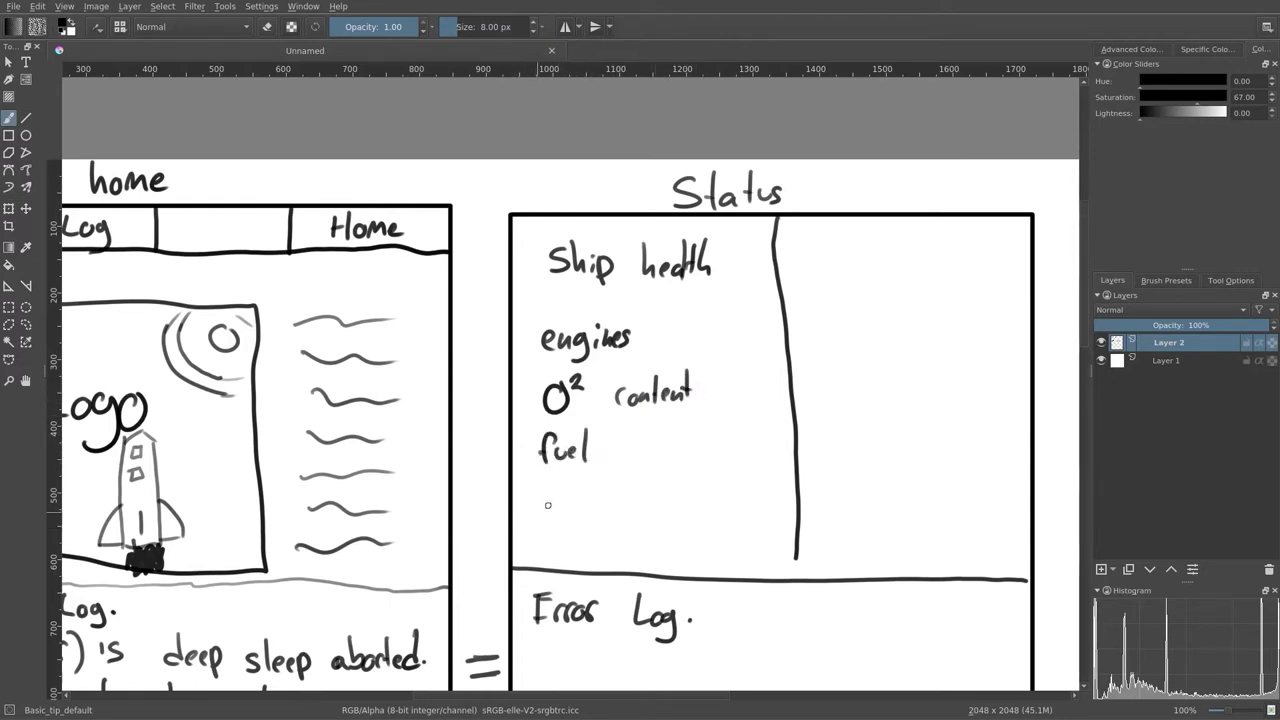
mouse_move(536, 496)
left_mouse_down()
mouse_move(558, 475)
mouse_move(549, 507)
left_mouse_up()
left_click_drag(558, 473, 557, 508)
mouse_move(552, 488)
left_mouse_down()
mouse_move(574, 508)
mouse_move(550, 537)
mouse_move(562, 537)
left_mouse_up()
left_click_drag(556, 524, 580, 537)
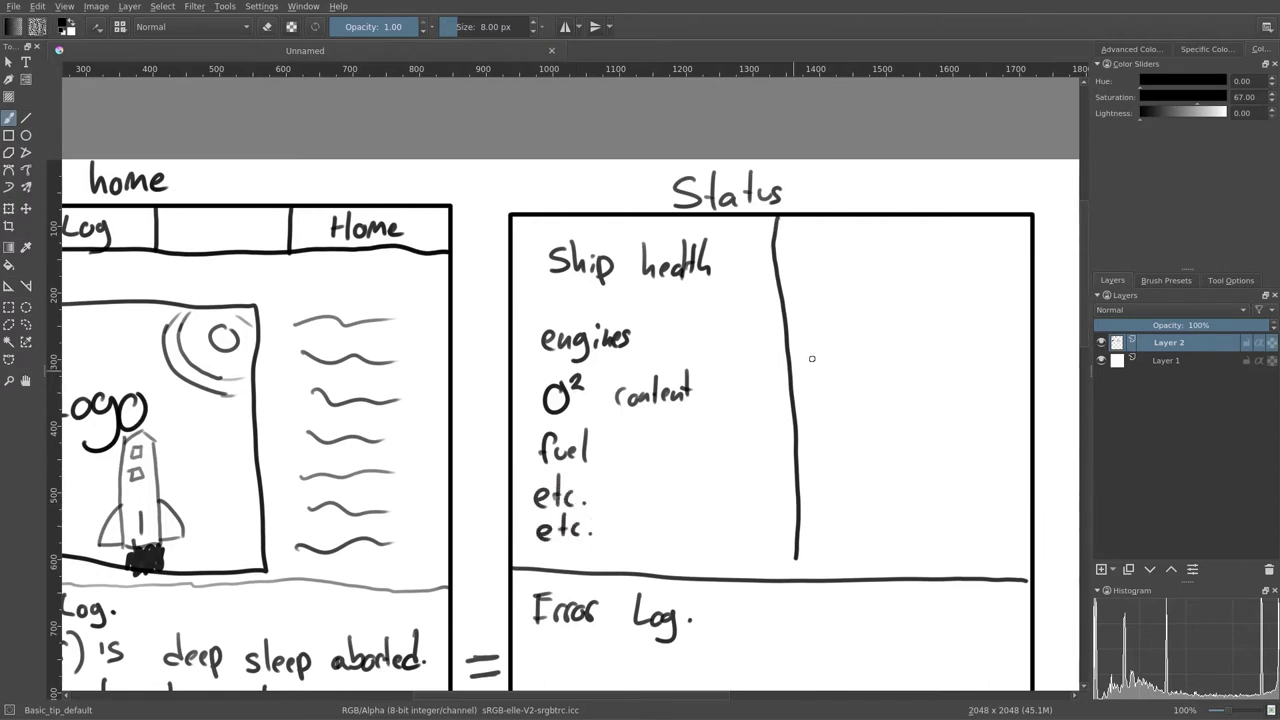
mouse_move(812, 358)
left_mouse_down()
mouse_move(694, 380)
mouse_move(566, 345)
left_mouse_up()
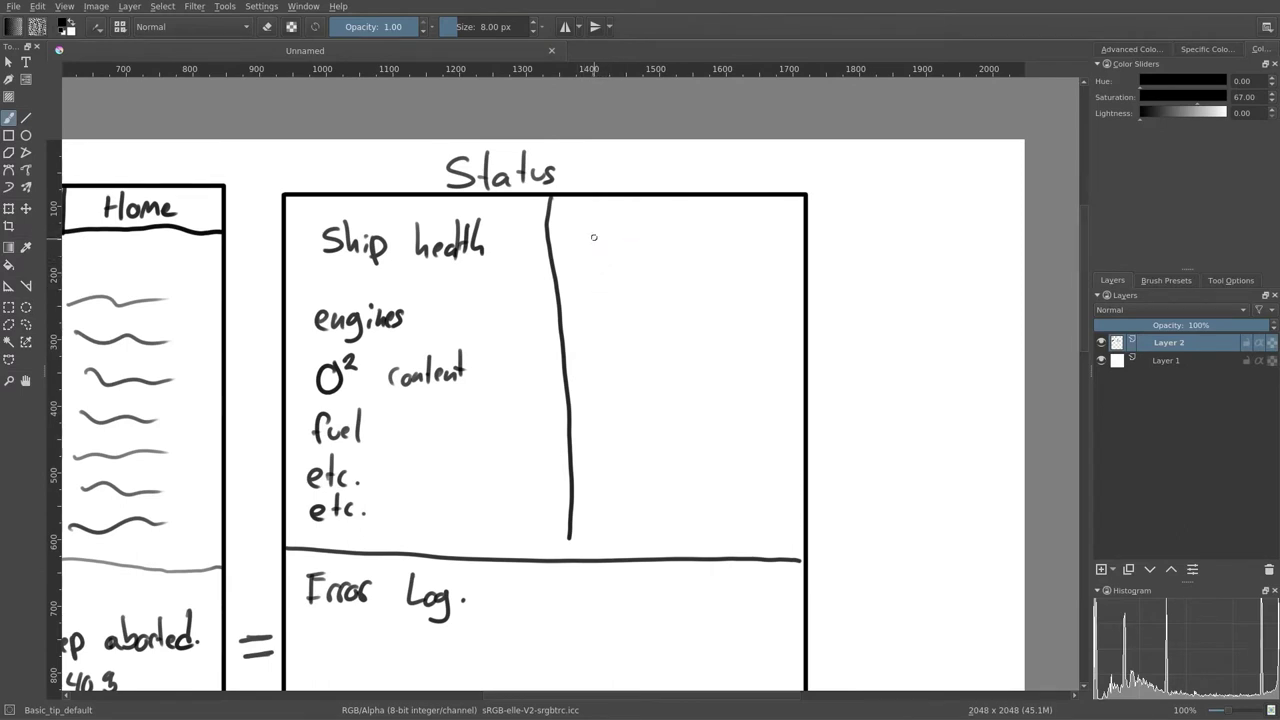
Handwrite the 'Global Info' heading and 'Location ?' right of the divider
mouse_move(603, 220)
left_mouse_down()
mouse_move(619, 249)
mouse_move(632, 249)
mouse_move(636, 217)
mouse_move(637, 253)
mouse_move(672, 225)
mouse_move(676, 254)
mouse_move(716, 232)
left_mouse_up()
mouse_move(706, 232)
left_mouse_down()
mouse_move(706, 256)
mouse_move(750, 244)
left_mouse_up()
left_click_drag(764, 244, 758, 256)
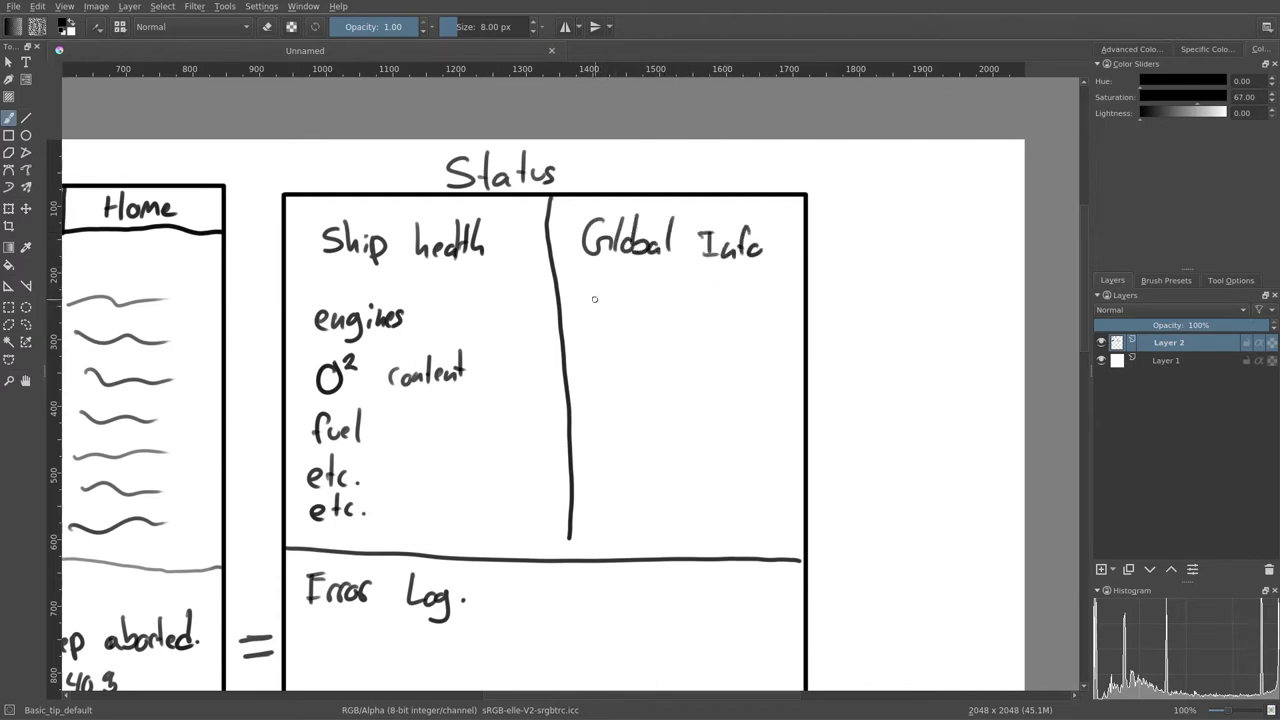
mouse_move(591, 285)
left_mouse_down()
mouse_move(607, 317)
mouse_move(617, 303)
left_mouse_up()
left_click_drag(637, 304, 653, 317)
mouse_move(660, 280)
left_mouse_down()
mouse_move(659, 298)
mouse_move(686, 308)
left_mouse_up()
left_click_drag(688, 305, 741, 308)
left_click(746, 321)
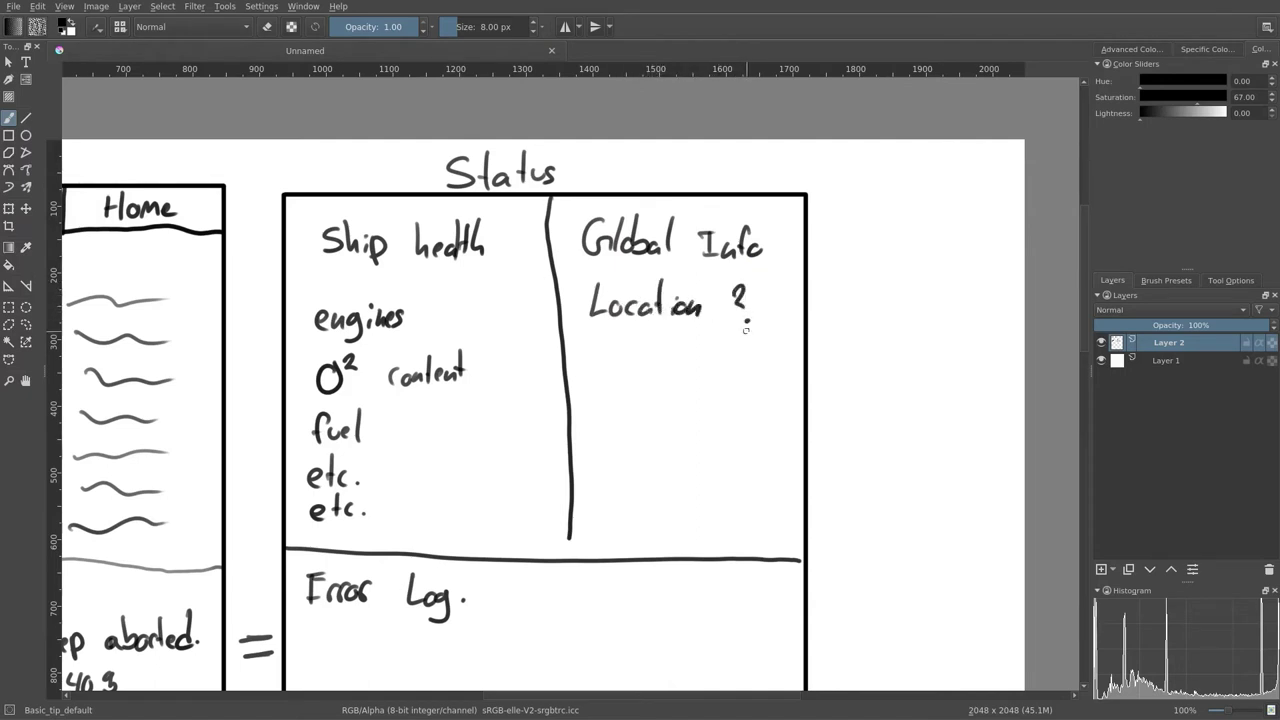
Add 'Date ?' and 'Passenger #?' below, crossing the t in Date
mouse_move(601, 338)
left_mouse_down()
mouse_move(603, 377)
mouse_move(637, 374)
left_mouse_up()
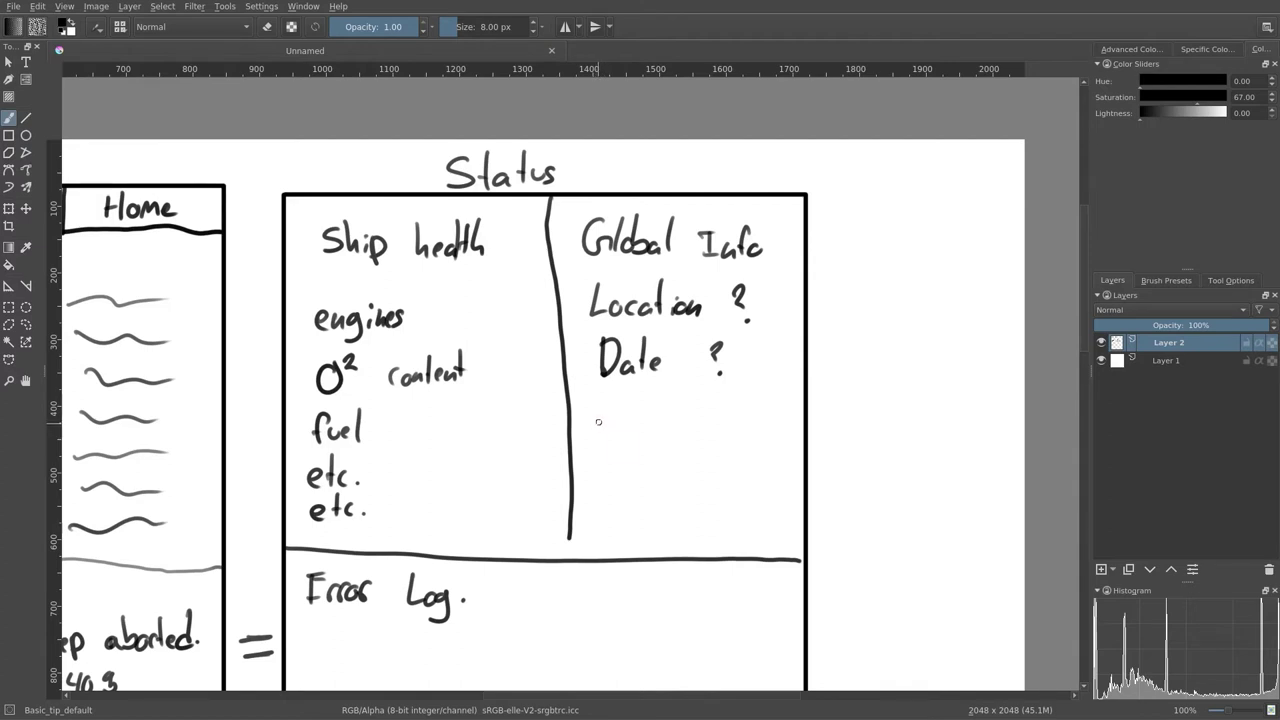
left_click_drag(603, 407, 603, 440)
left_click_drag(603, 407, 632, 434)
mouse_move(651, 416)
left_mouse_down()
mouse_move(643, 434)
mouse_move(672, 432)
left_mouse_up()
mouse_move(684, 420)
left_mouse_down()
mouse_move(680, 446)
mouse_move(664, 448)
left_mouse_up()
mouse_move(686, 428)
left_mouse_down()
mouse_move(737, 419)
mouse_move(717, 434)
left_mouse_up()
left_click(738, 429)
left_click_drag(724, 414, 723, 433)
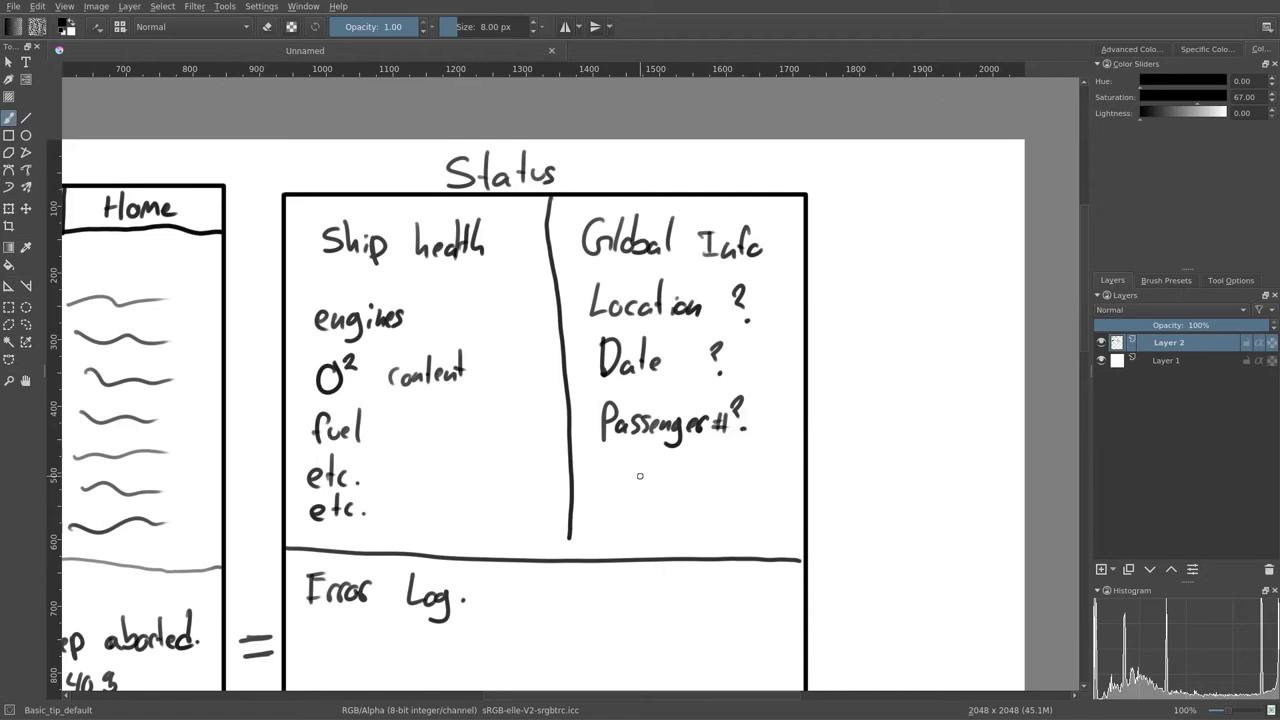
left_click_drag(629, 356, 663, 356)
Move to the next empty panel and handwrite the title 'Log' above it
scroll(637, 439, "down", 2)
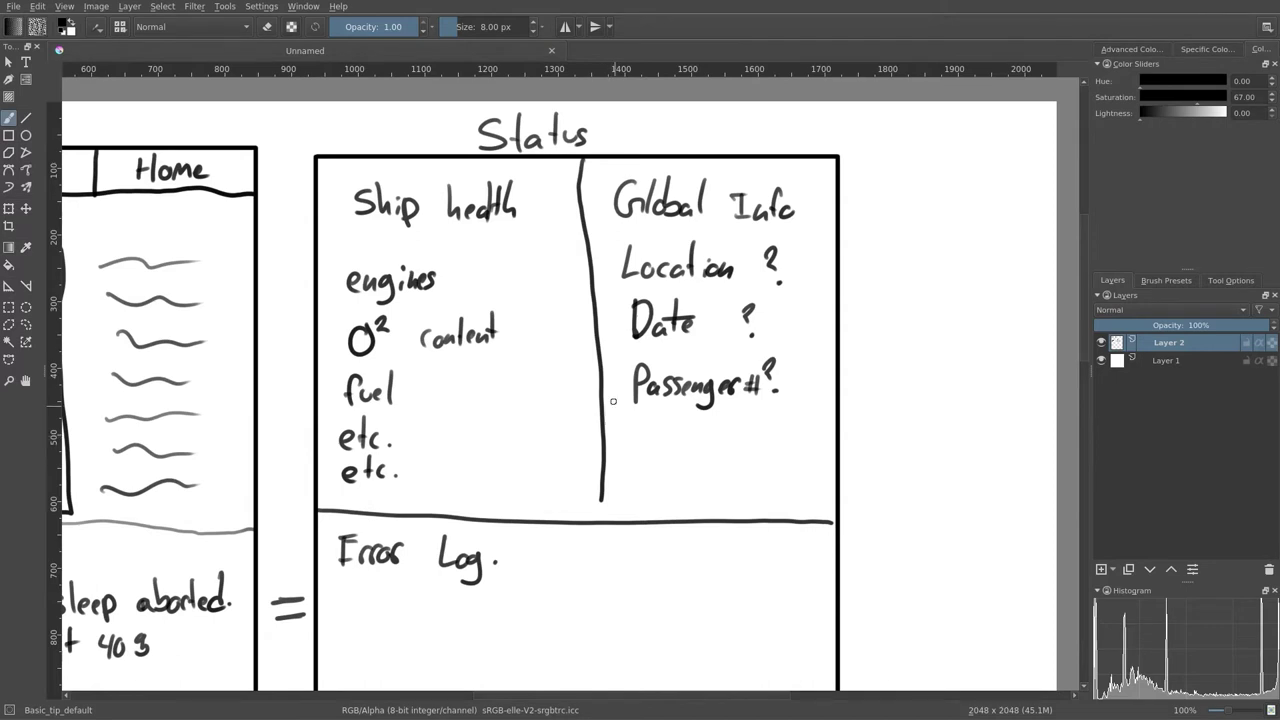
scroll(613, 401, "down", 2)
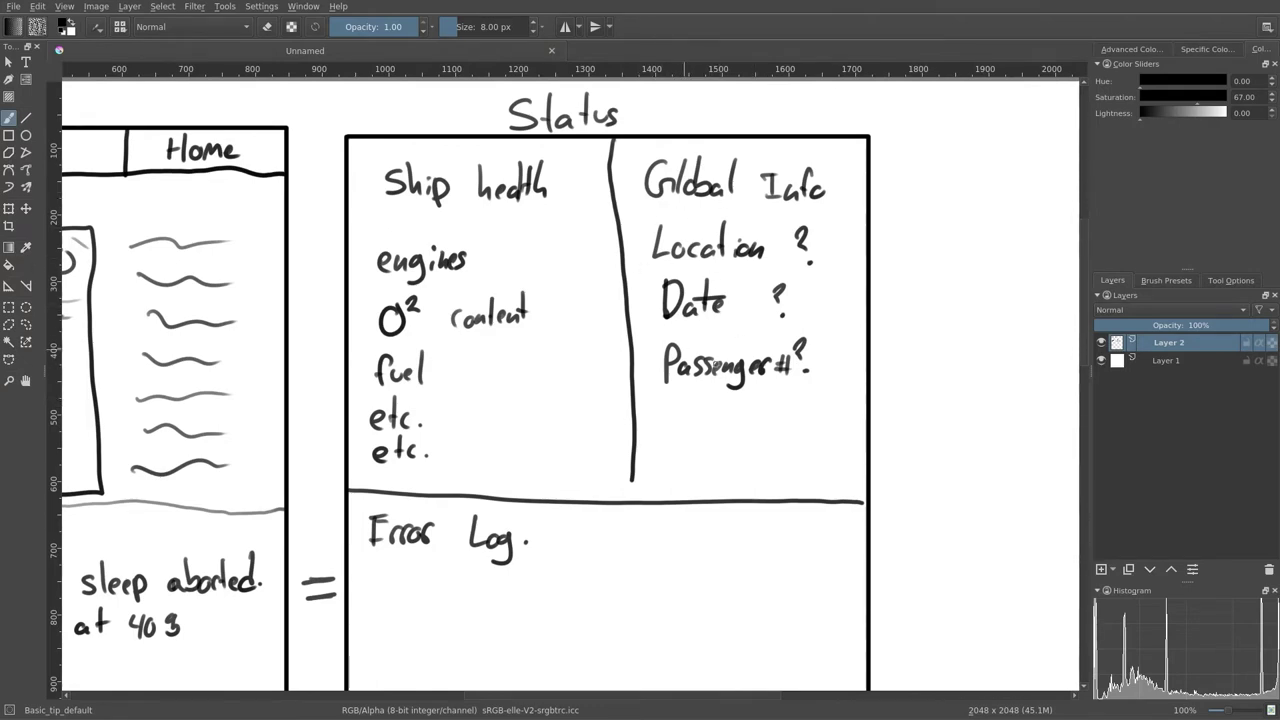
scroll(686, 212, "left", 6)
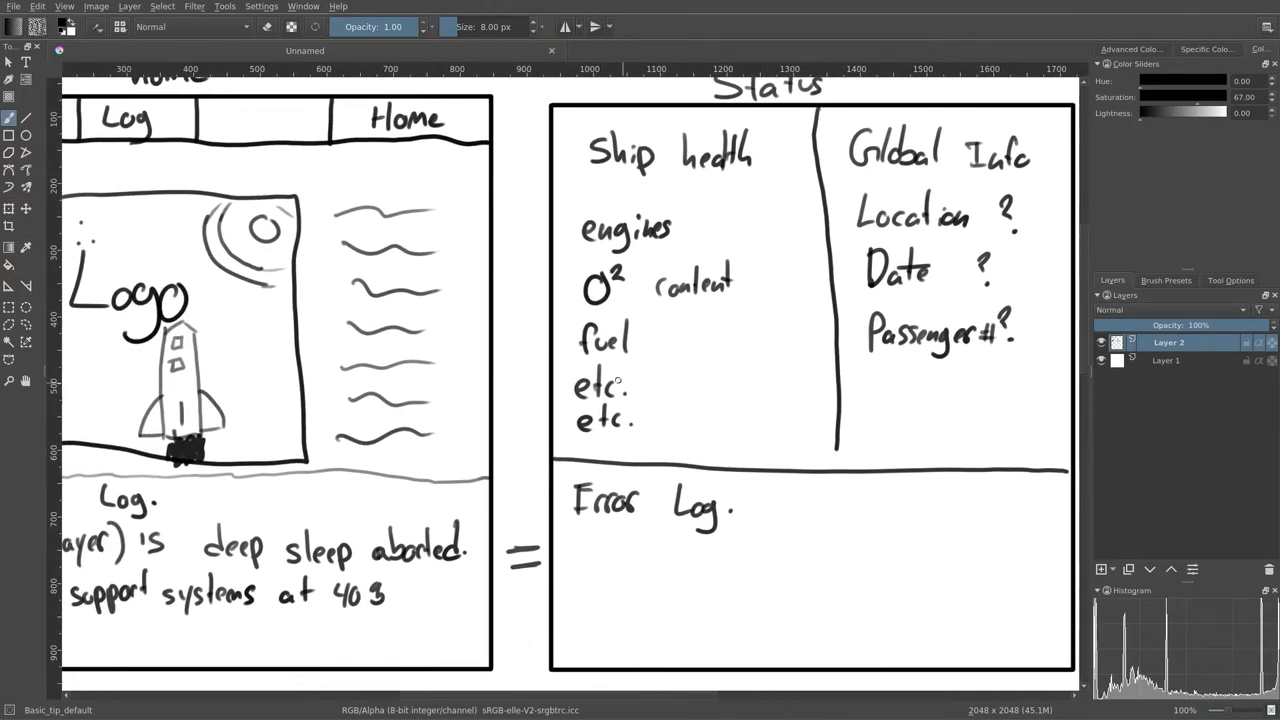
scroll(617, 382, "left", 6)
scroll(615, 390, "down", 8)
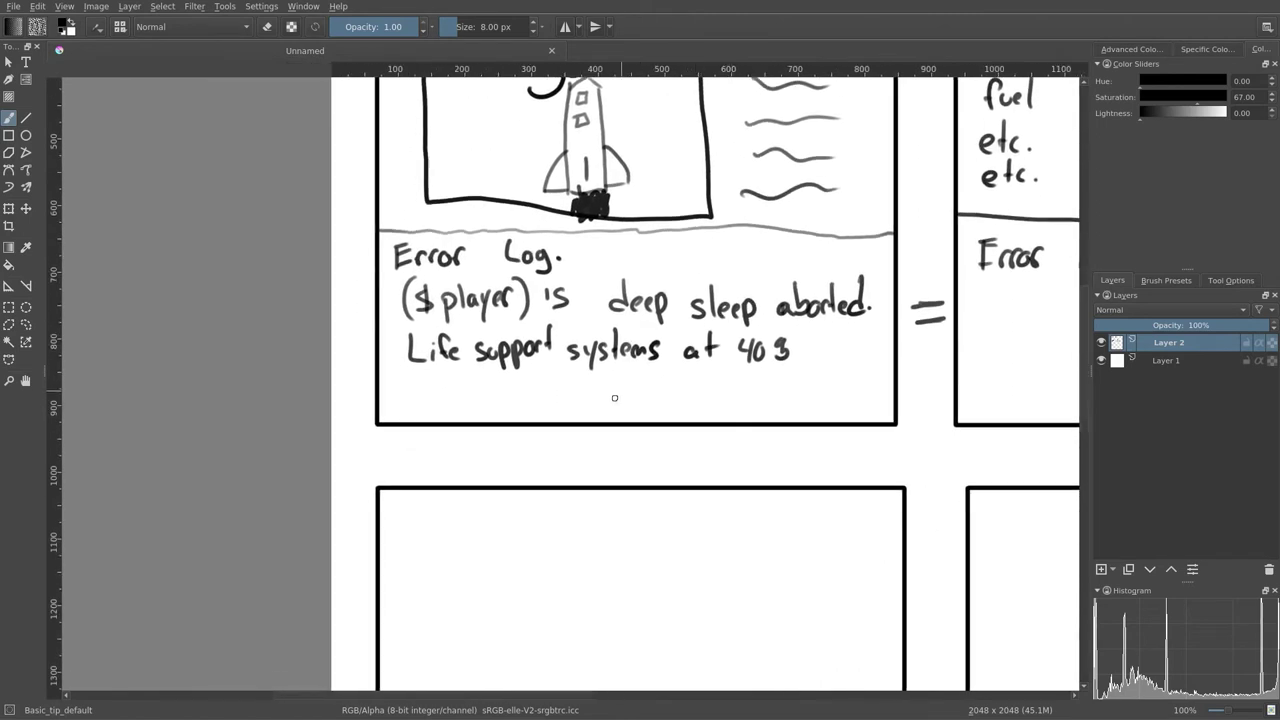
mouse_move(549, 444)
left_mouse_down()
mouse_move(580, 480)
mouse_move(511, 397)
mouse_move(511, 317)
mouse_move(519, 382)
left_mouse_up()
scroll(554, 500, "down", 6)
scroll(540, 480, "right", 3)
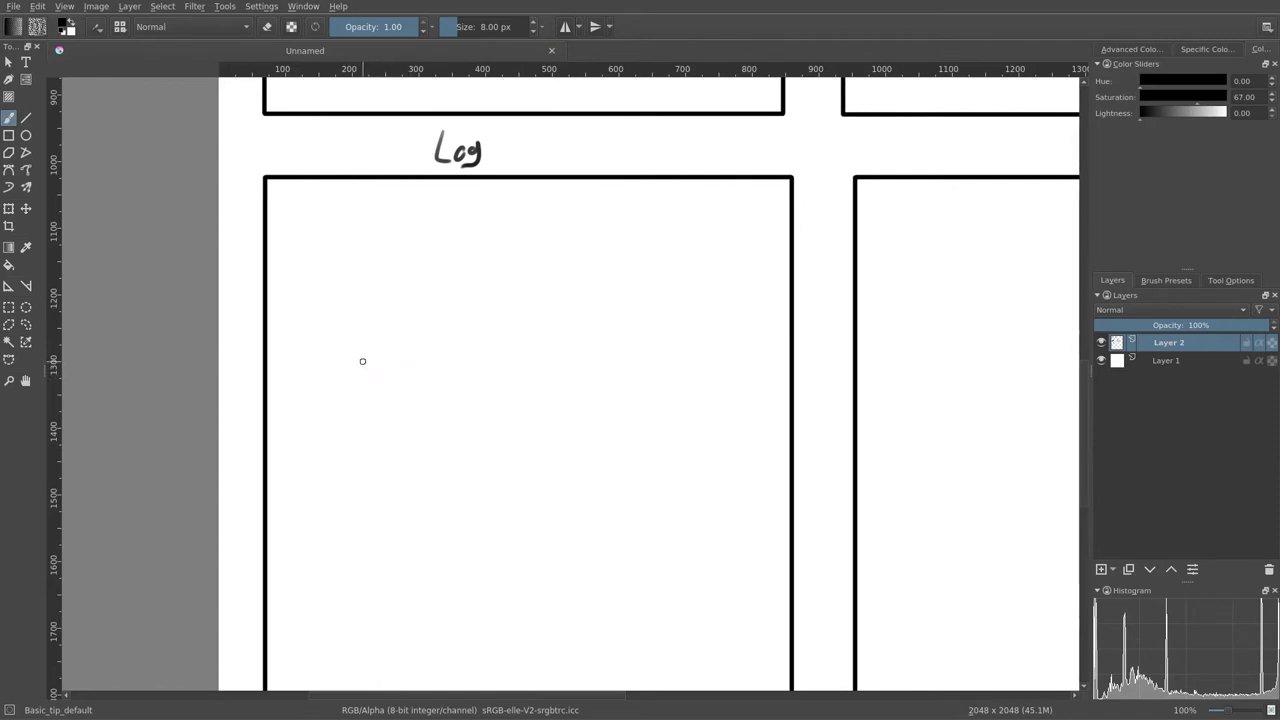
Handwrite 'Access Denied' inside the Log panel and draw a box around it
left_click_drag(342, 381, 390, 378)
mouse_move(358, 352)
left_mouse_down()
mouse_move(394, 345)
mouse_move(405, 367)
mouse_move(428, 364)
left_mouse_up()
left_click_drag(433, 356, 460, 368)
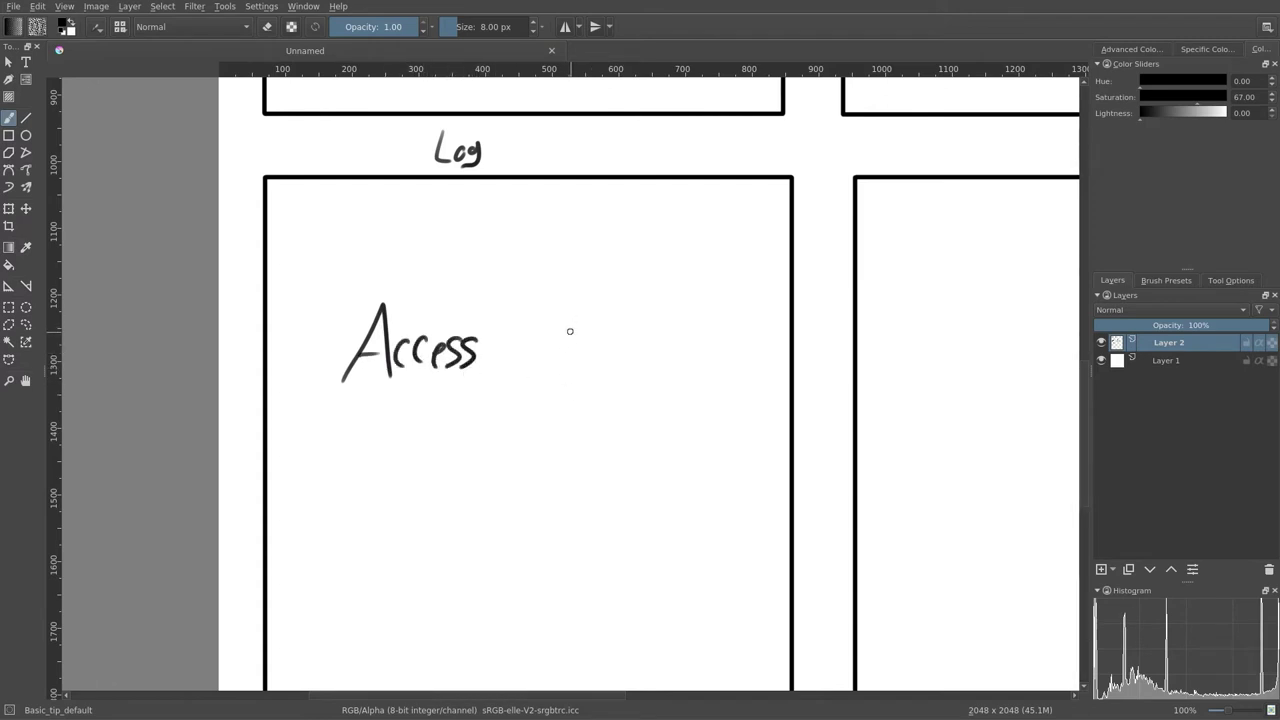
left_click_drag(568, 306, 570, 366)
mouse_move(565, 303)
left_mouse_down()
mouse_move(598, 306)
mouse_move(575, 368)
left_mouse_up()
left_click_drag(606, 352, 660, 366)
left_click_drag(665, 352, 678, 362)
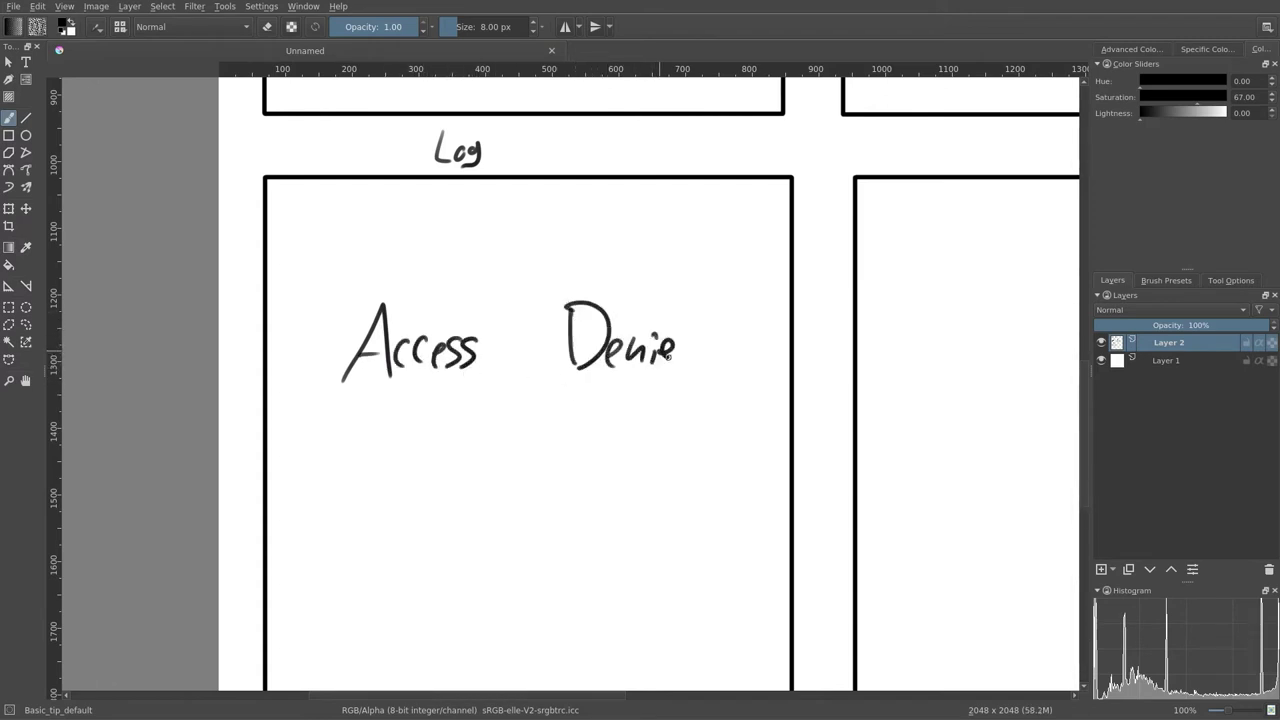
left_click_drag(692, 292, 695, 362)
mouse_move(705, 343)
left_mouse_down()
mouse_move(686, 358)
mouse_move(708, 362)
left_mouse_up()
left_click_drag(531, 413, 537, 309)
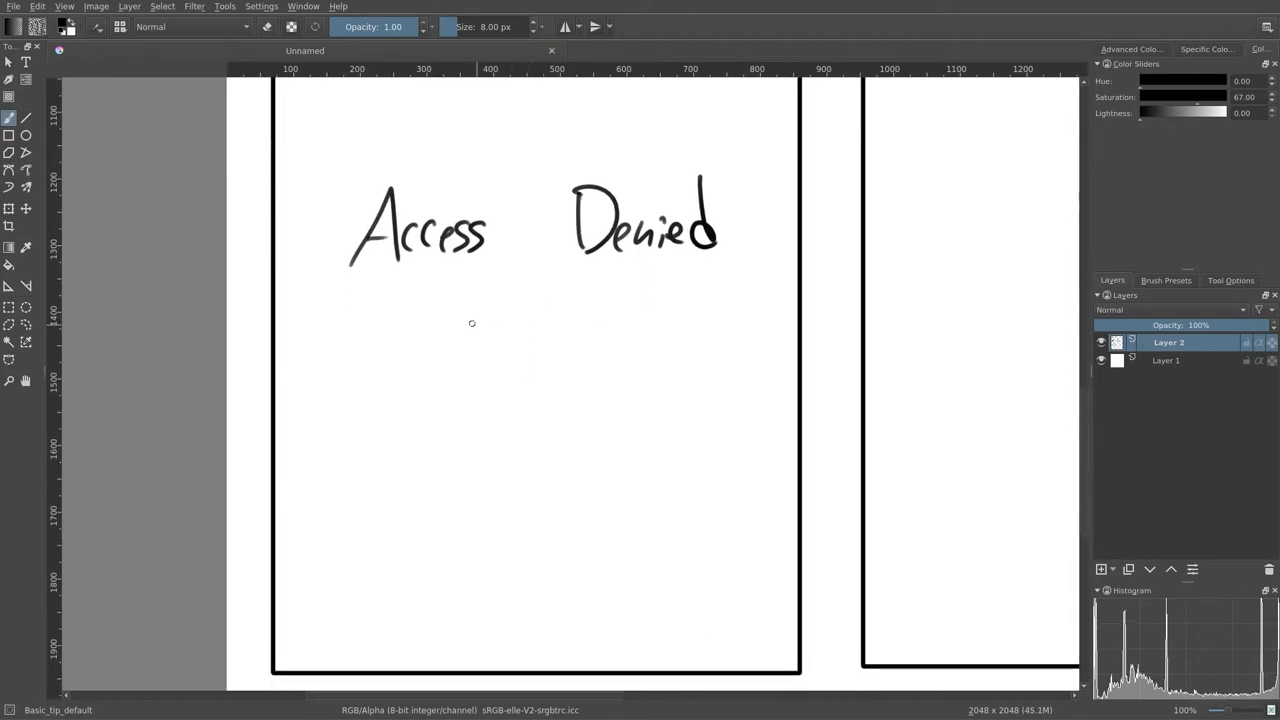
mouse_move(339, 300)
left_mouse_down()
mouse_move(748, 306)
mouse_move(750, 156)
mouse_move(584, 142)
mouse_move(364, 153)
mouse_move(310, 234)
mouse_move(313, 280)
mouse_move(360, 297)
left_mouse_up()
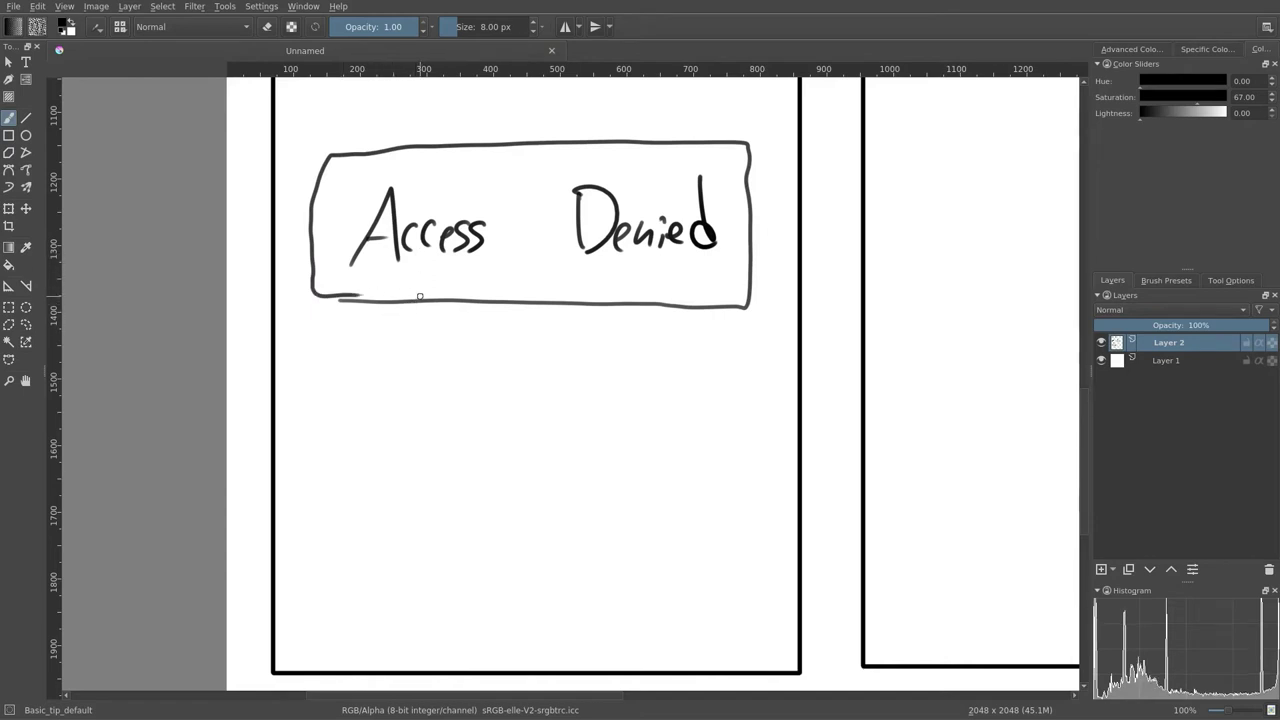
Handwrite 'You do not have' beneath the Access Denied box
scroll(432, 289, "up", 3)
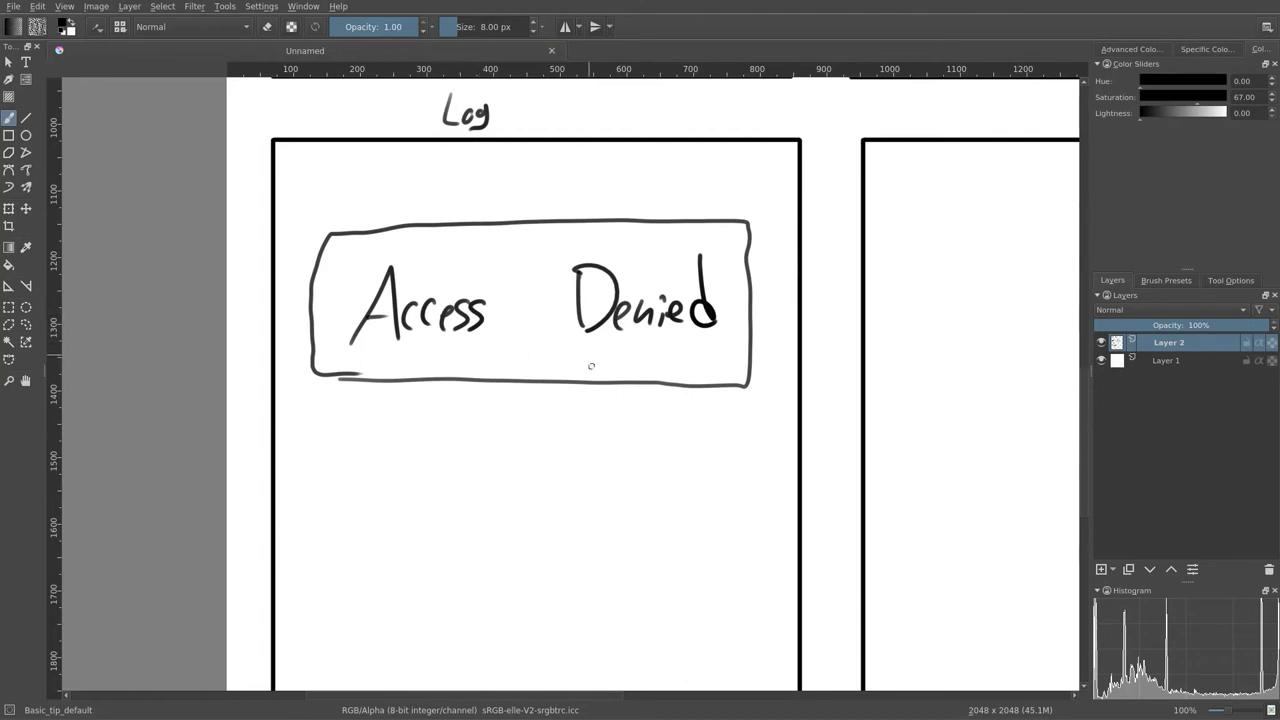
scroll(466, 457, "down", 3)
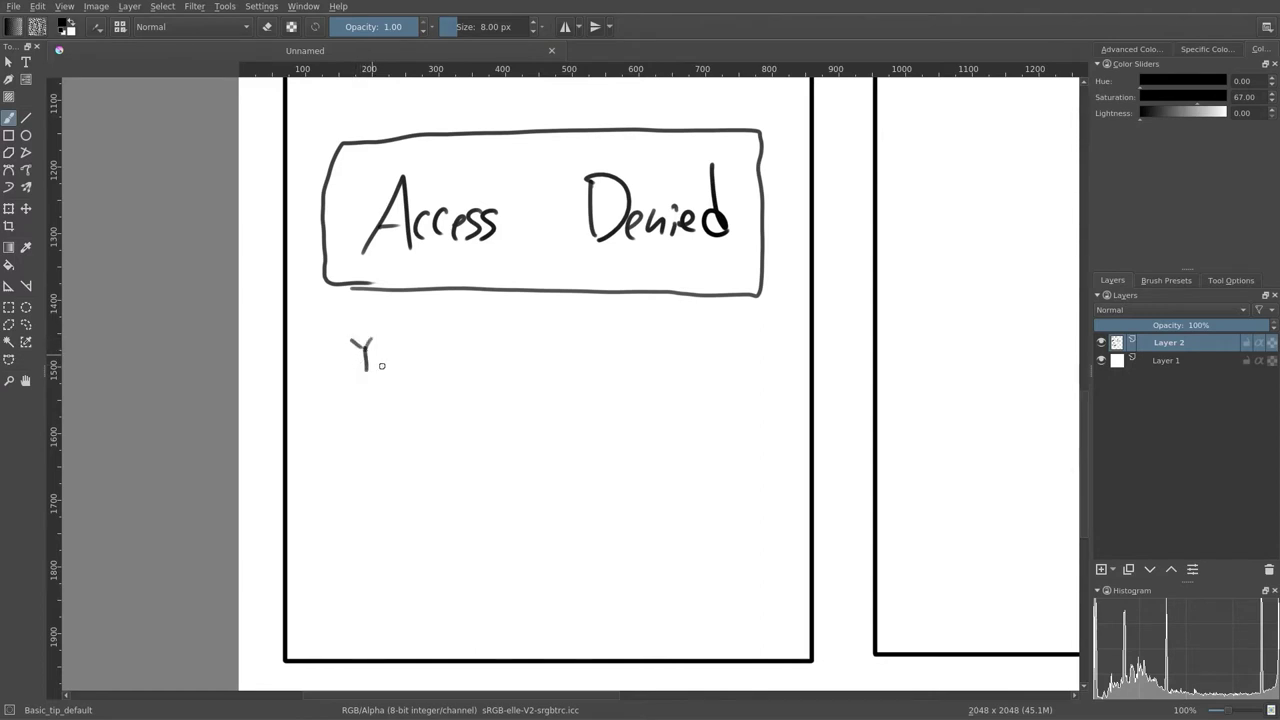
mouse_move(391, 359)
left_mouse_down()
mouse_move(411, 374)
mouse_move(552, 374)
left_mouse_up()
mouse_move(570, 330)
left_mouse_down()
mouse_move(573, 372)
mouse_move(578, 356)
left_mouse_up()
mouse_move(631, 328)
left_mouse_down()
mouse_move(630, 376)
mouse_move(644, 374)
left_mouse_up()
left_click_drag(658, 360, 664, 372)
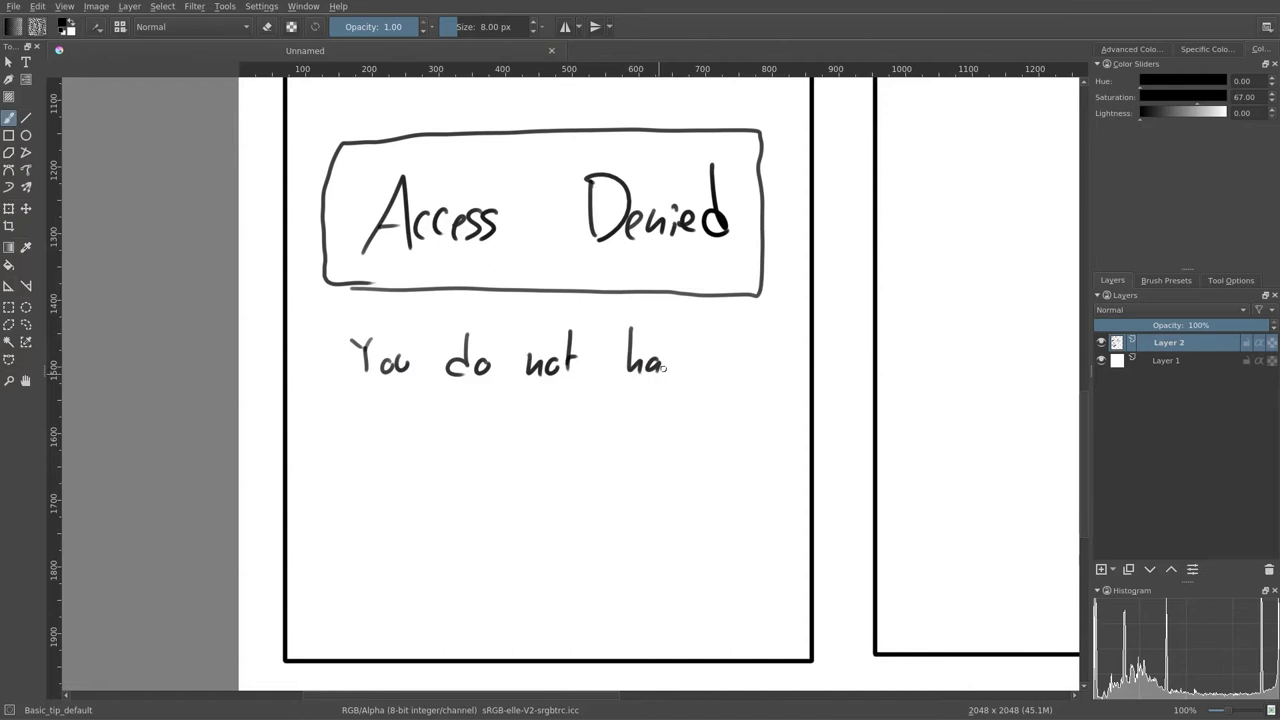
Continue the message with 'sufficient ship' on a new line
mouse_move(356, 421)
left_mouse_down()
mouse_move(338, 436)
mouse_move(341, 456)
left_mouse_up()
mouse_move(379, 433)
left_mouse_down()
mouse_move(374, 449)
mouse_move(388, 455)
left_mouse_up()
left_click_drag(382, 437, 403, 448)
left_click_drag(396, 434, 408, 432)
mouse_move(414, 437)
left_mouse_down()
mouse_move(417, 447)
mouse_move(421, 429)
left_mouse_up()
left_click_drag(434, 430, 430, 446)
left_click_drag(440, 436, 462, 446)
left_click_drag(474, 446, 488, 446)
left_click_drag(496, 404, 498, 442)
mouse_move(490, 422)
left_mouse_down()
mouse_move(512, 420)
mouse_move(552, 448)
left_mouse_up()
left_click_drag(579, 404, 576, 458)
left_click_drag(577, 438, 601, 446)
mouse_move(610, 418)
left_mouse_down()
mouse_move(611, 462)
mouse_move(622, 440)
mouse_move(676, 446)
left_mouse_up()
Finish the message with 'clearance to view this information'
left_click_drag(694, 404, 694, 442)
left_click_drag(700, 434, 730, 442)
left_click_drag(734, 430, 772, 440)
left_click_drag(774, 426, 786, 440)
mouse_move(360, 492)
left_mouse_down()
mouse_move(356, 518)
mouse_move(364, 508)
left_mouse_up()
mouse_move(384, 512)
left_mouse_down()
mouse_move(374, 524)
mouse_move(456, 526)
left_mouse_up()
mouse_move(462, 510)
left_mouse_down()
mouse_move(464, 524)
mouse_move(518, 504)
mouse_move(564, 520)
left_mouse_up()
left_click_drag(558, 504, 596, 518)
mouse_move(604, 506)
left_mouse_down()
mouse_move(606, 518)
mouse_move(692, 514)
left_mouse_up()
mouse_move(708, 470)
left_mouse_down()
mouse_move(696, 514)
mouse_move(714, 496)
left_mouse_up()
left_click_drag(716, 502, 801, 517)
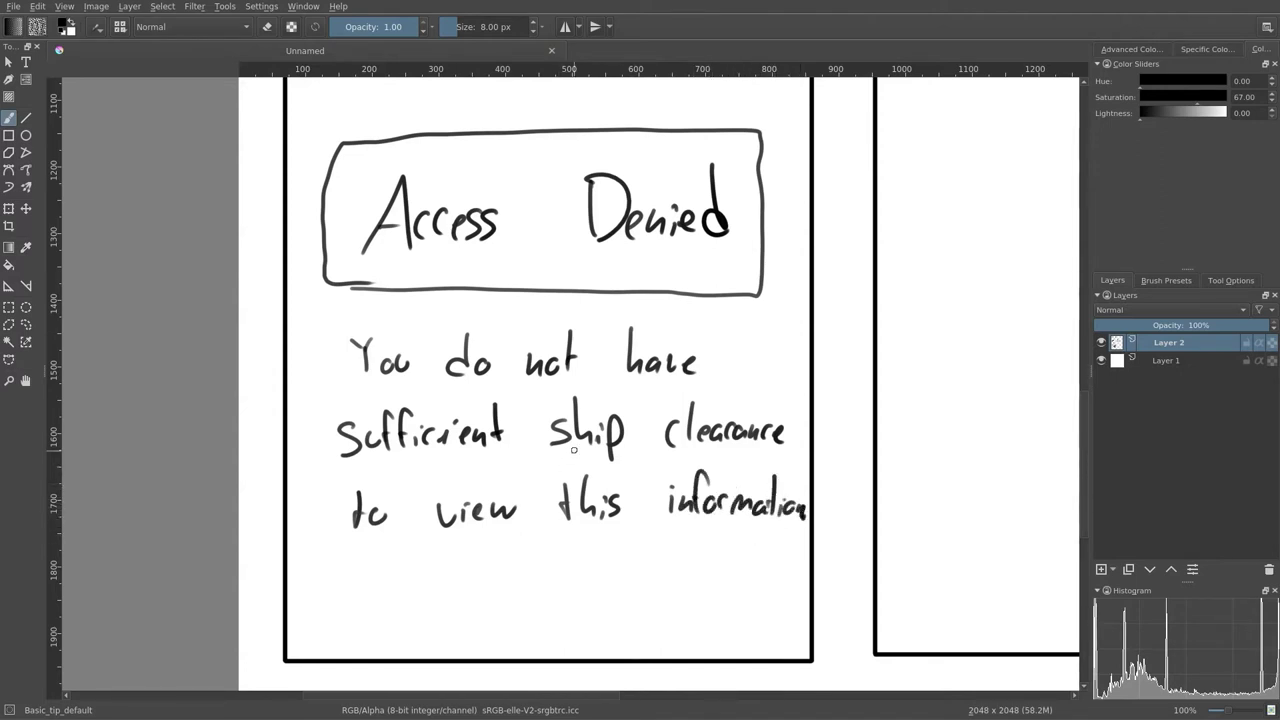
scroll(498, 515, "up", 3)
scroll(498, 515, "right", 3)
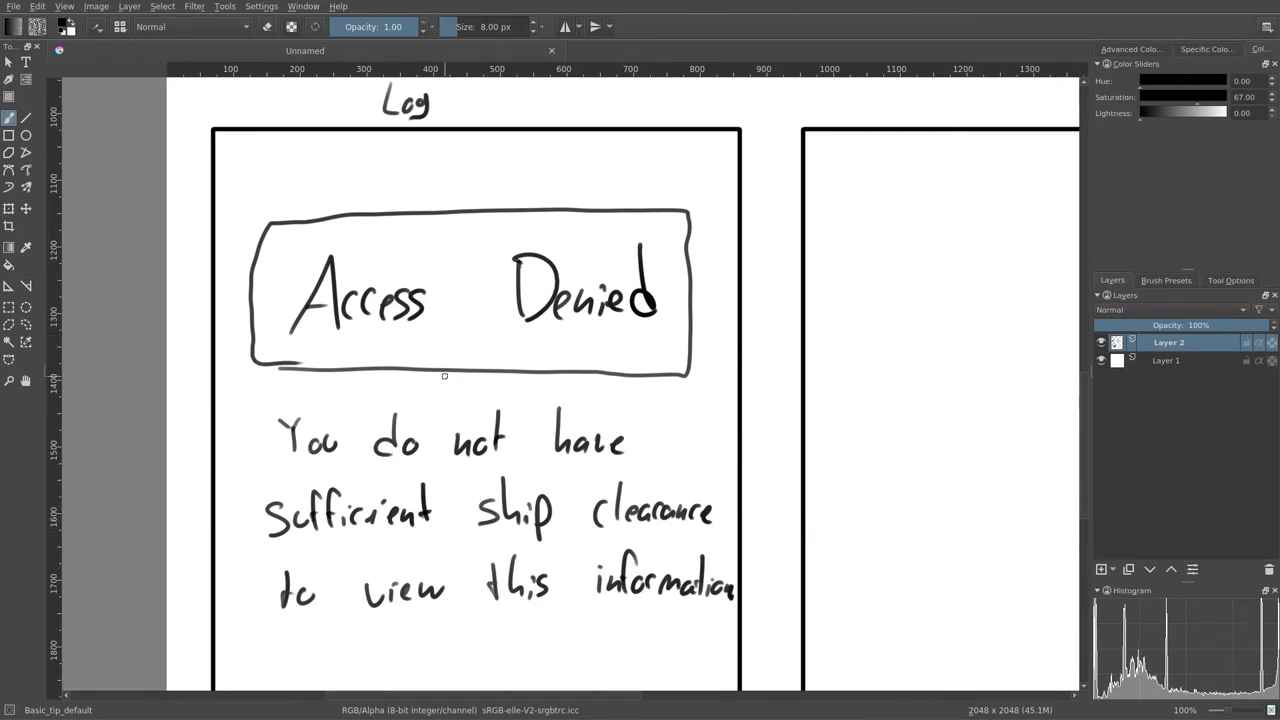
mouse_move(520, 341)
left_mouse_down()
mouse_move(454, 322)
mouse_move(477, 294)
mouse_move(446, 283)
mouse_move(472, 440)
mouse_move(453, 354)
mouse_move(453, 448)
mouse_move(426, 409)
mouse_move(373, 507)
mouse_move(415, 633)
mouse_move(275, 696)
mouse_move(466, 347)
left_mouse_up()
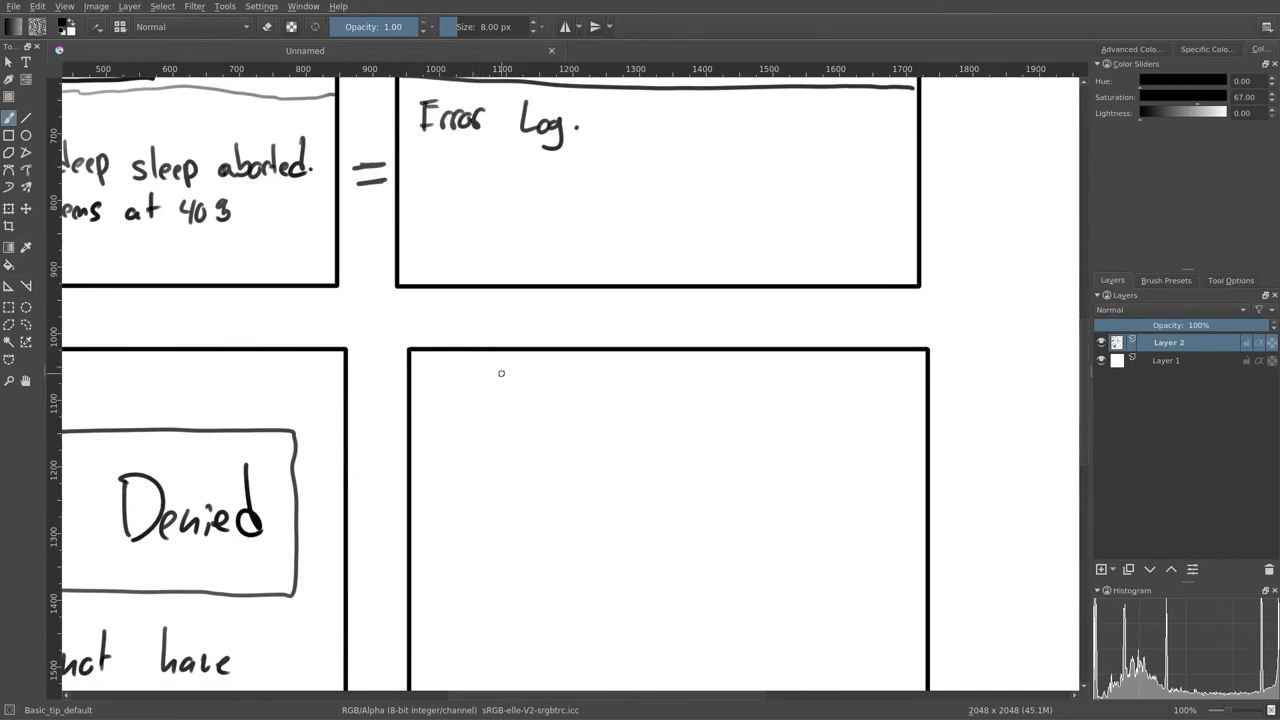
mouse_move(501, 373)
left_mouse_down()
mouse_move(600, 503)
mouse_move(551, 437)
mouse_move(520, 440)
mouse_move(552, 487)
mouse_move(534, 444)
mouse_move(485, 421)
mouse_move(513, 440)
mouse_move(508, 404)
mouse_move(527, 433)
mouse_move(538, 400)
left_mouse_up()
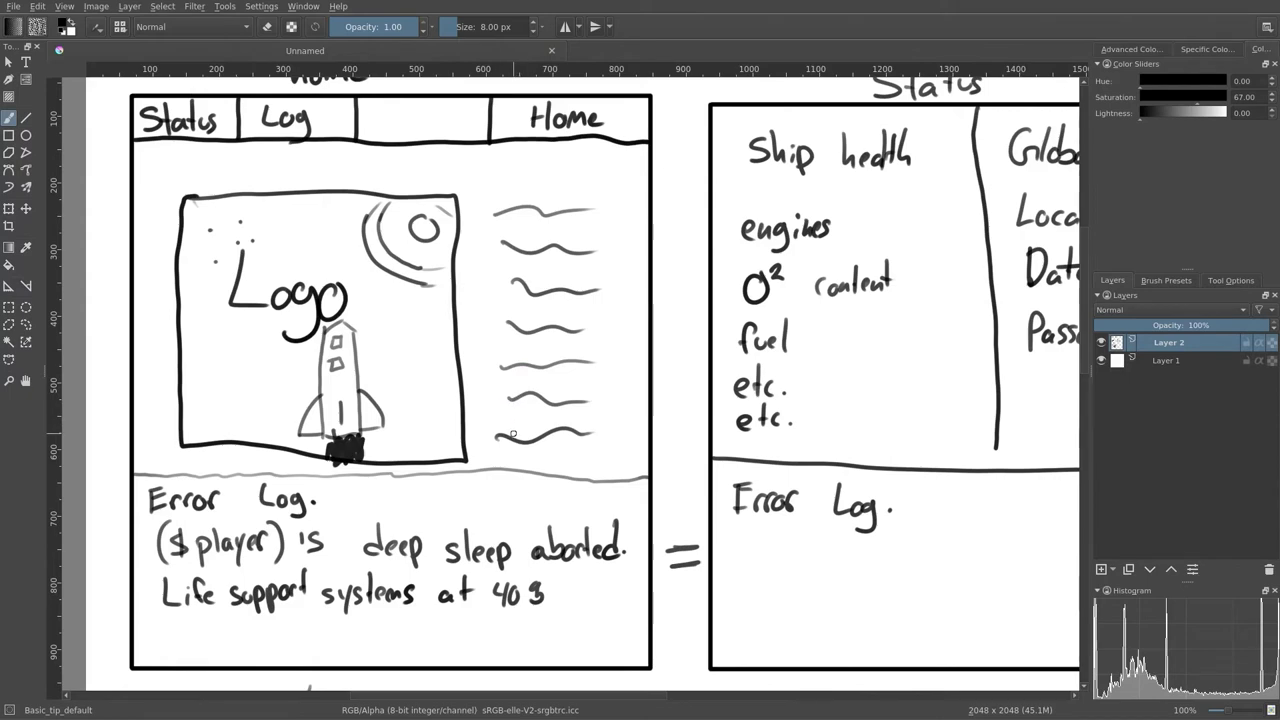
left_click_drag(512, 434, 490, 380)
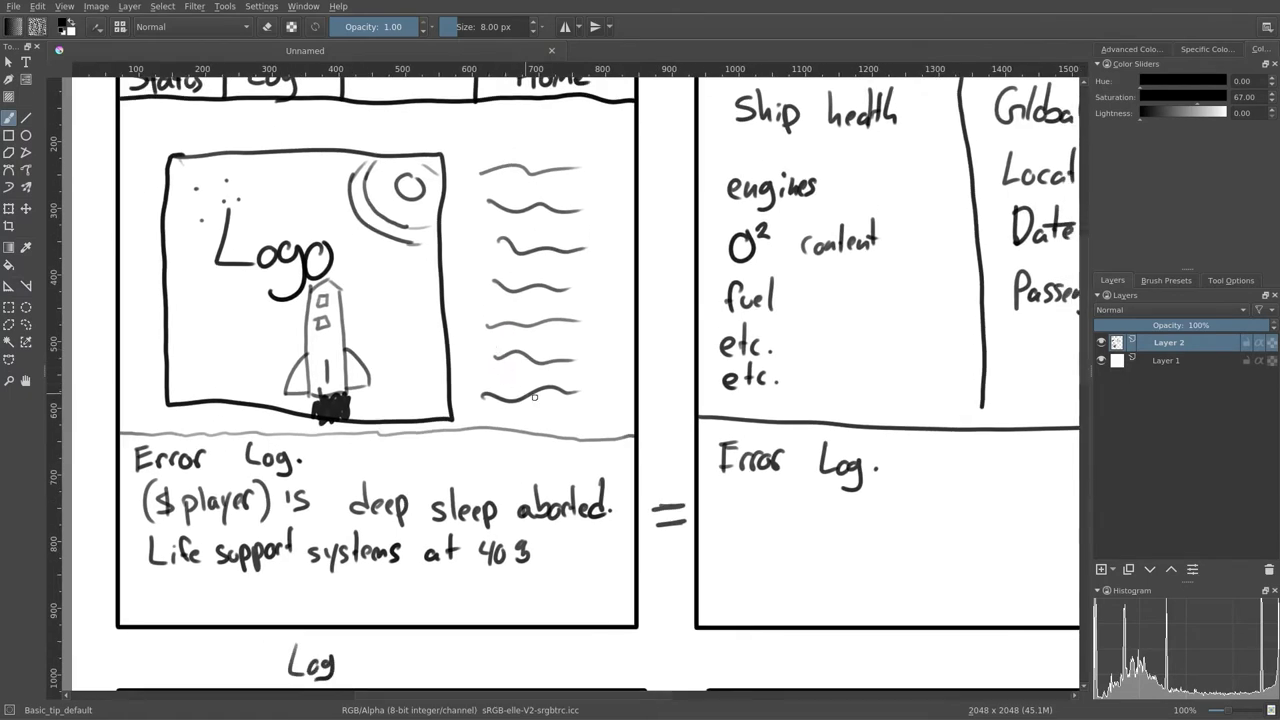
left_click_drag(586, 432, 538, 372)
scroll(622, 461, "down", 5)
scroll(622, 461, "right", 3)
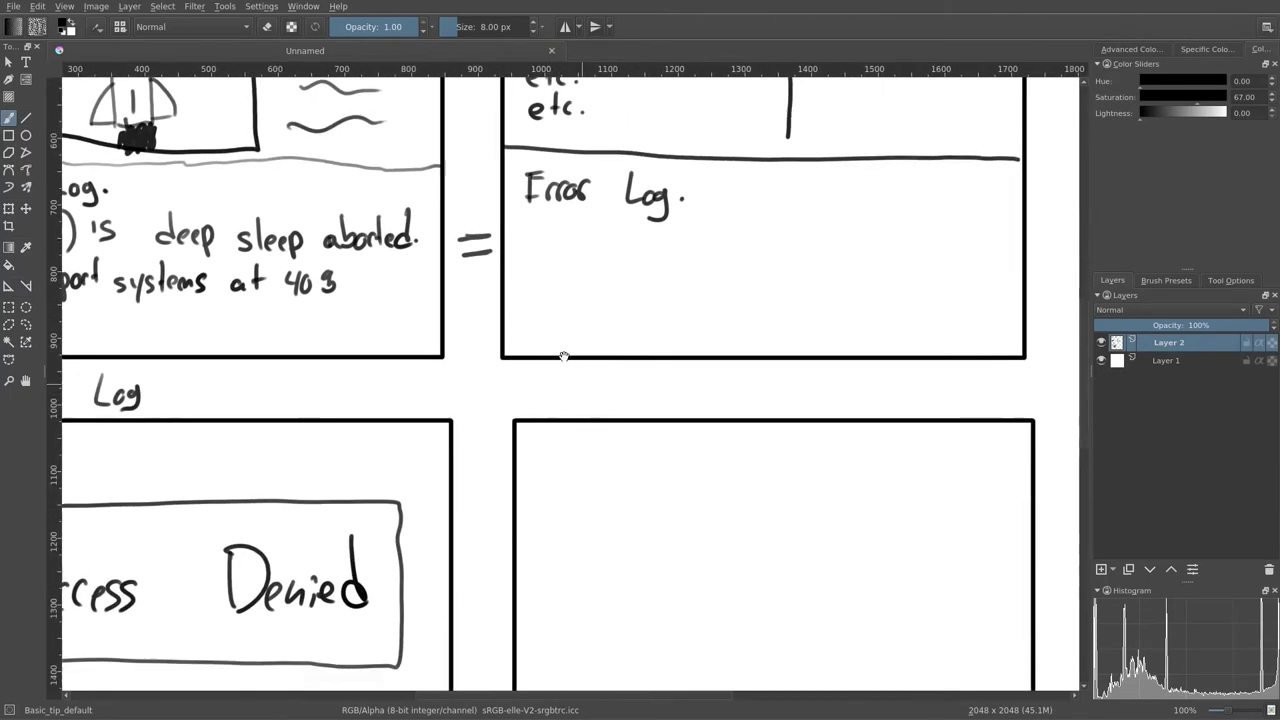
scroll(579, 382, "down", 4)
scroll(579, 382, "right", 1)
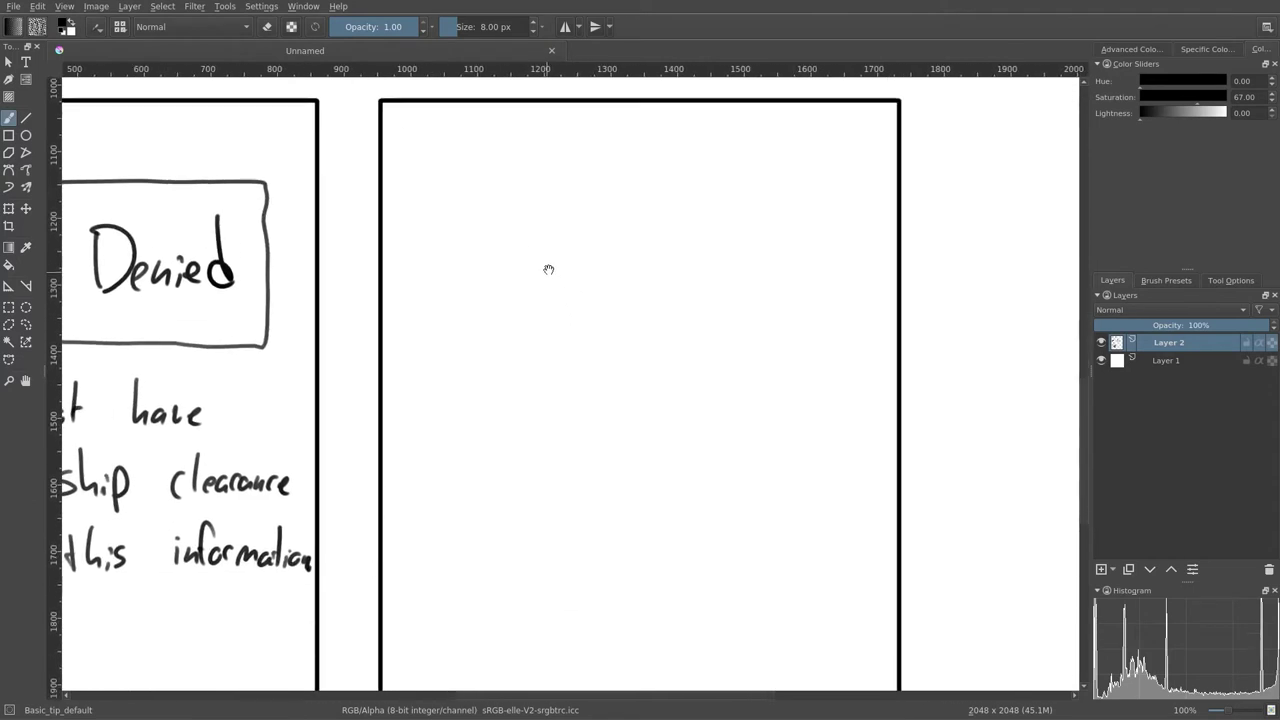
Handwrite 'Health' at the top of the empty panel
mouse_move(551, 279)
left_mouse_down()
mouse_move(566, 354)
mouse_move(586, 286)
mouse_move(579, 338)
left_mouse_up()
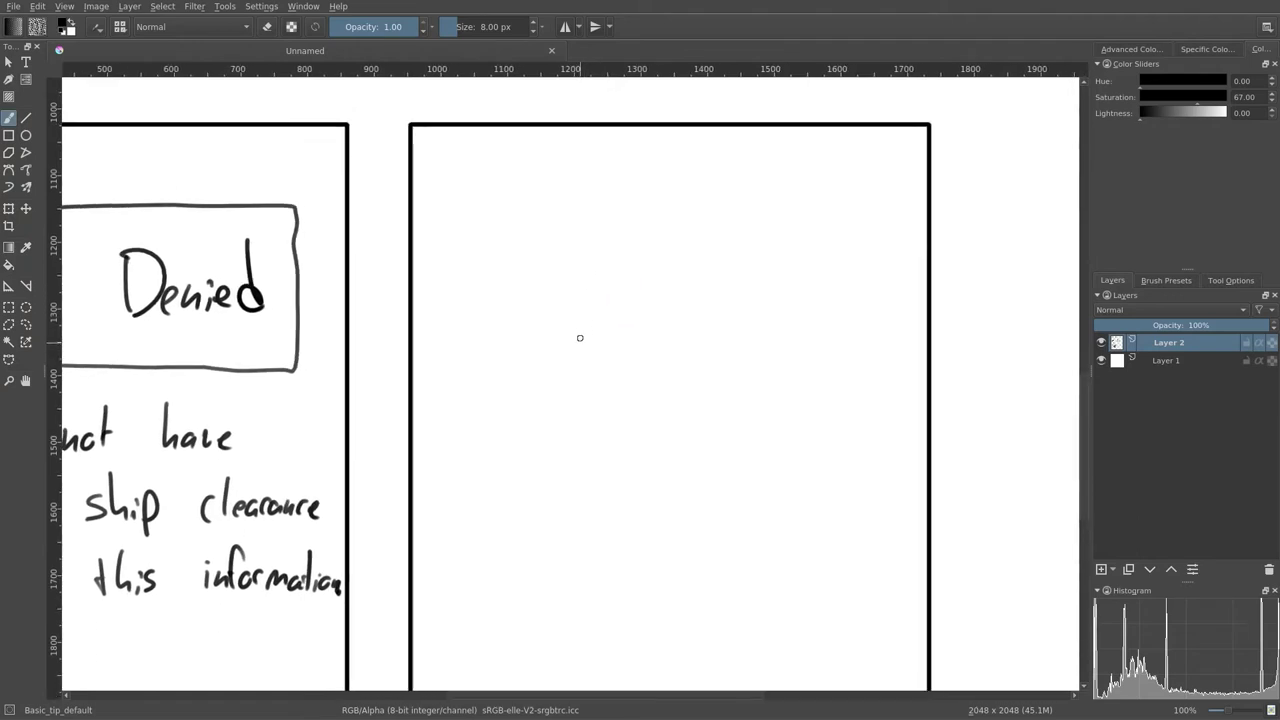
left_click_drag(477, 184, 474, 244)
mouse_move(494, 179)
left_mouse_down()
mouse_move(495, 246)
mouse_move(520, 236)
left_mouse_up()
left_click_drag(544, 222, 548, 234)
mouse_move(558, 186)
left_mouse_down()
mouse_move(560, 232)
mouse_move(572, 230)
left_mouse_up()
mouse_move(564, 212)
left_mouse_down()
mouse_move(580, 210)
mouse_move(597, 236)
left_mouse_up()
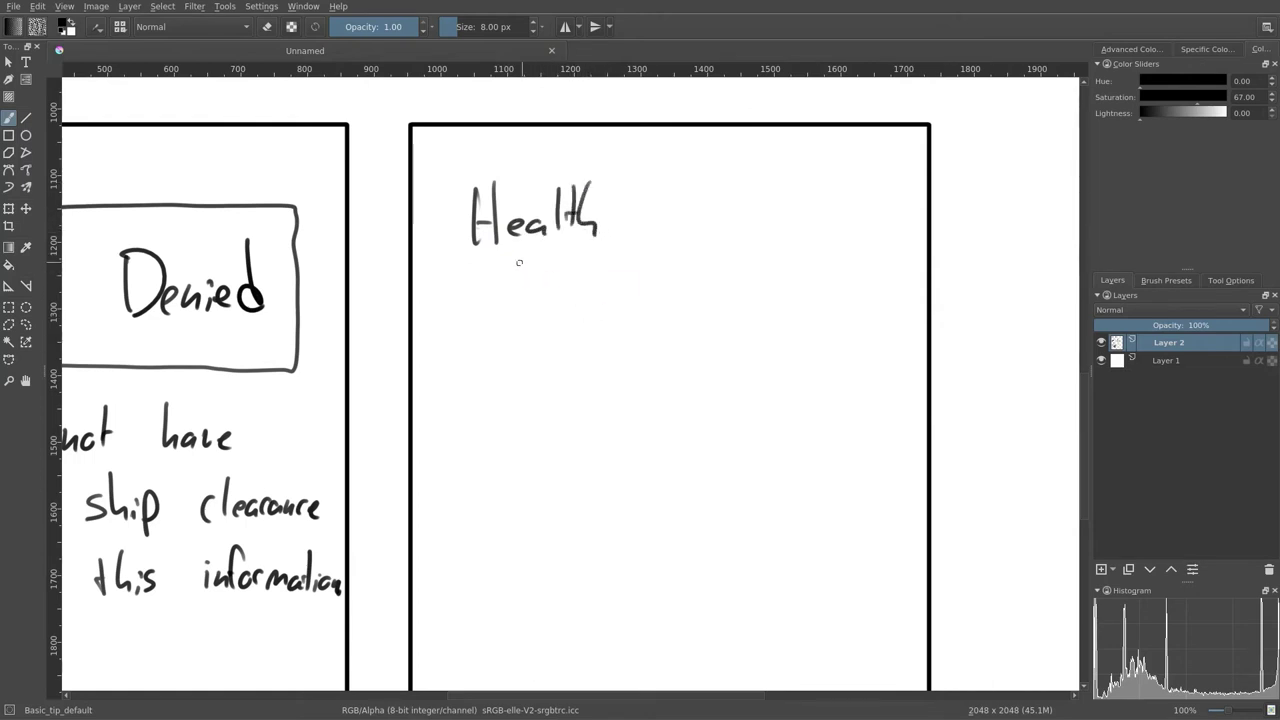
Write 'money' below Health, then undo it
left_click_drag(465, 312, 501, 302)
mouse_move(511, 292)
left_mouse_down()
mouse_move(521, 315)
mouse_move(556, 310)
left_mouse_up()
left_click_drag(570, 288, 544, 346)
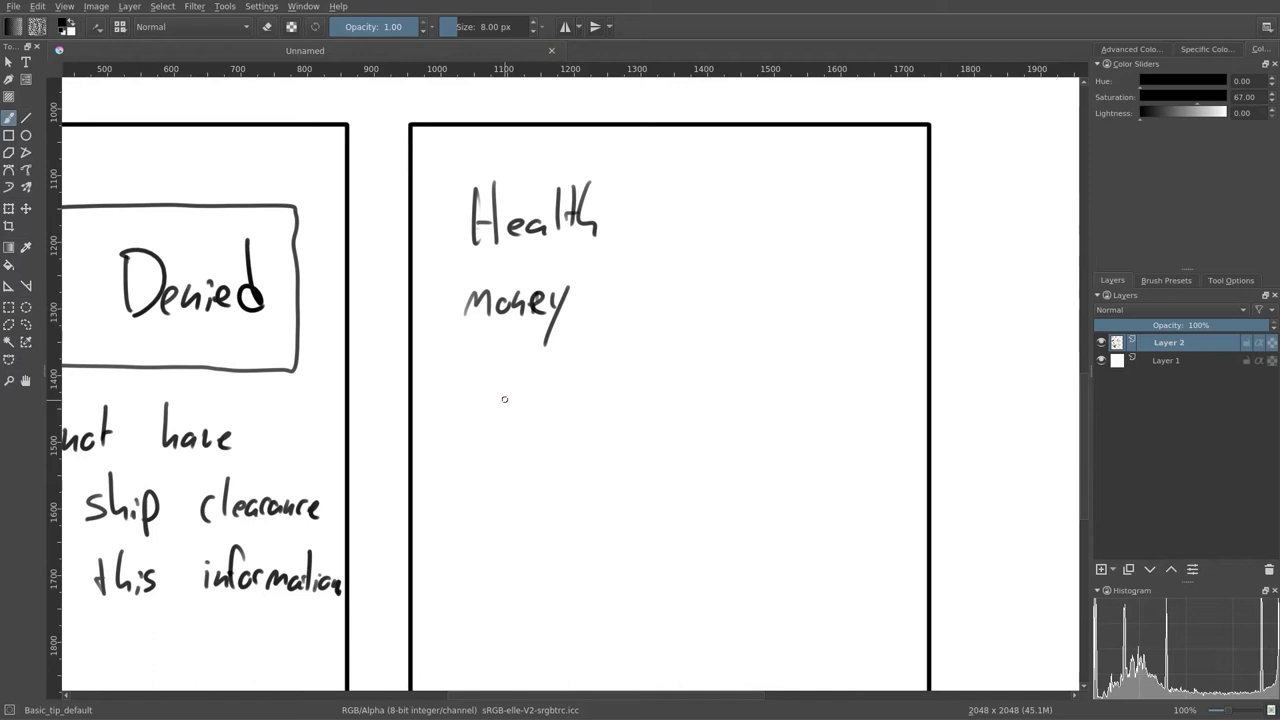
key("ctrl+z")
key("ctrl+z")
key("ctrl+z")
key("ctrl+z")
key("ctrl+z")
key("ctrl+z")
key("ctrl+z")
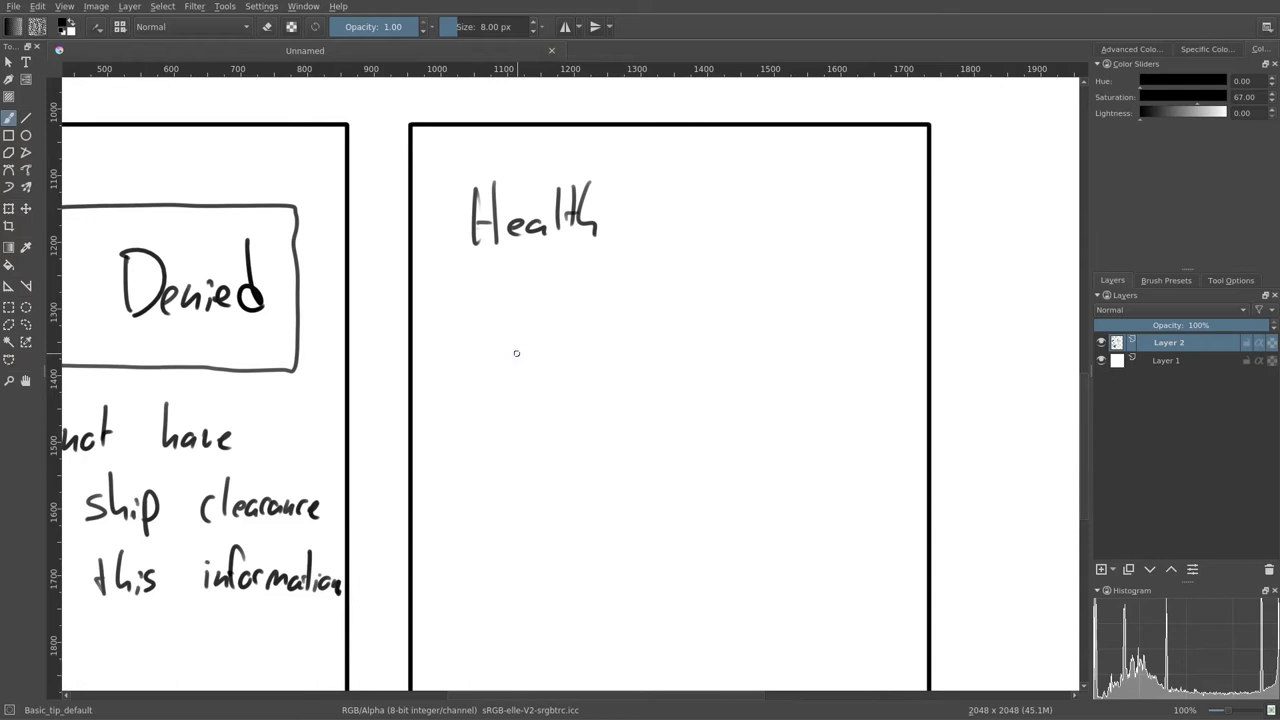
left_click_drag(549, 280, 738, 470)
mouse_move(661, 374)
left_mouse_down()
mouse_move(662, 390)
mouse_move(660, 345)
mouse_move(656, 462)
mouse_move(566, 408)
left_mouse_up()
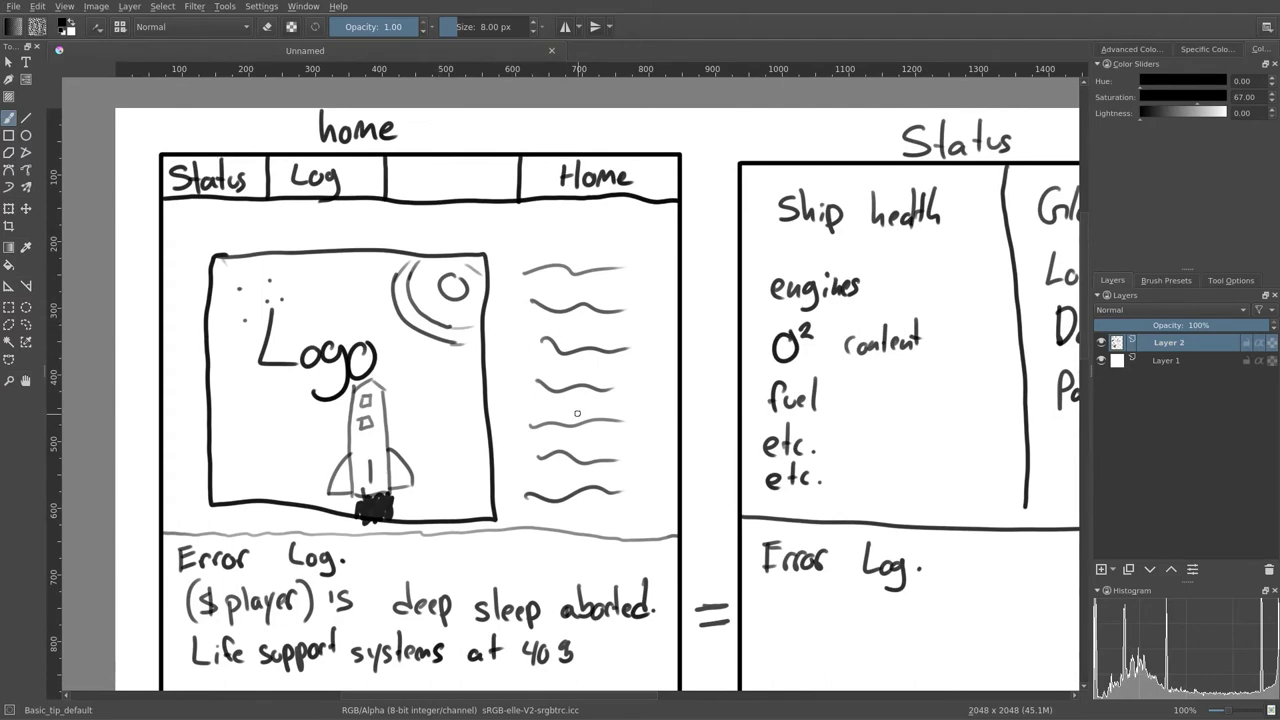
mouse_move(824, 670)
left_mouse_down()
mouse_move(819, 647)
mouse_move(719, 561)
mouse_move(619, 510)
mouse_move(626, 500)
mouse_move(543, 386)
mouse_move(594, 440)
mouse_move(600, 277)
left_mouse_up()
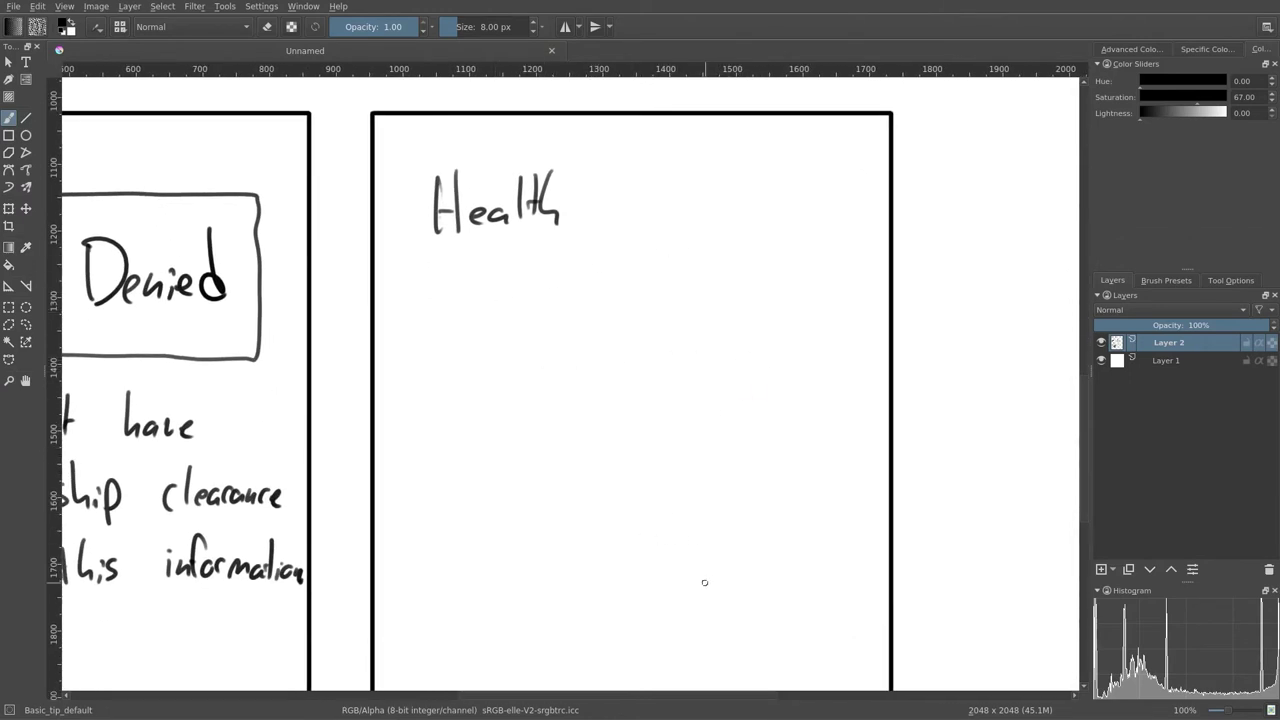
mouse_move(626, 506)
left_mouse_down()
mouse_move(651, 449)
mouse_move(644, 473)
left_mouse_up()
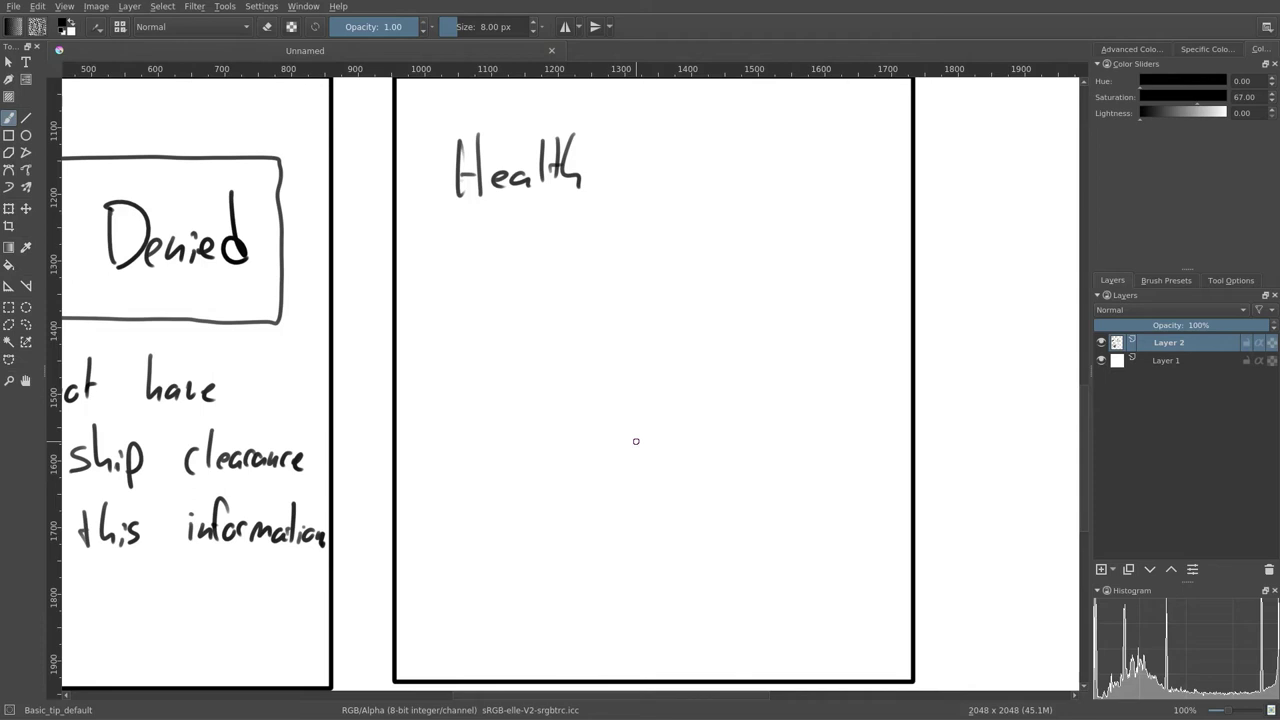
left_click_drag(149, 310, 236, 354)
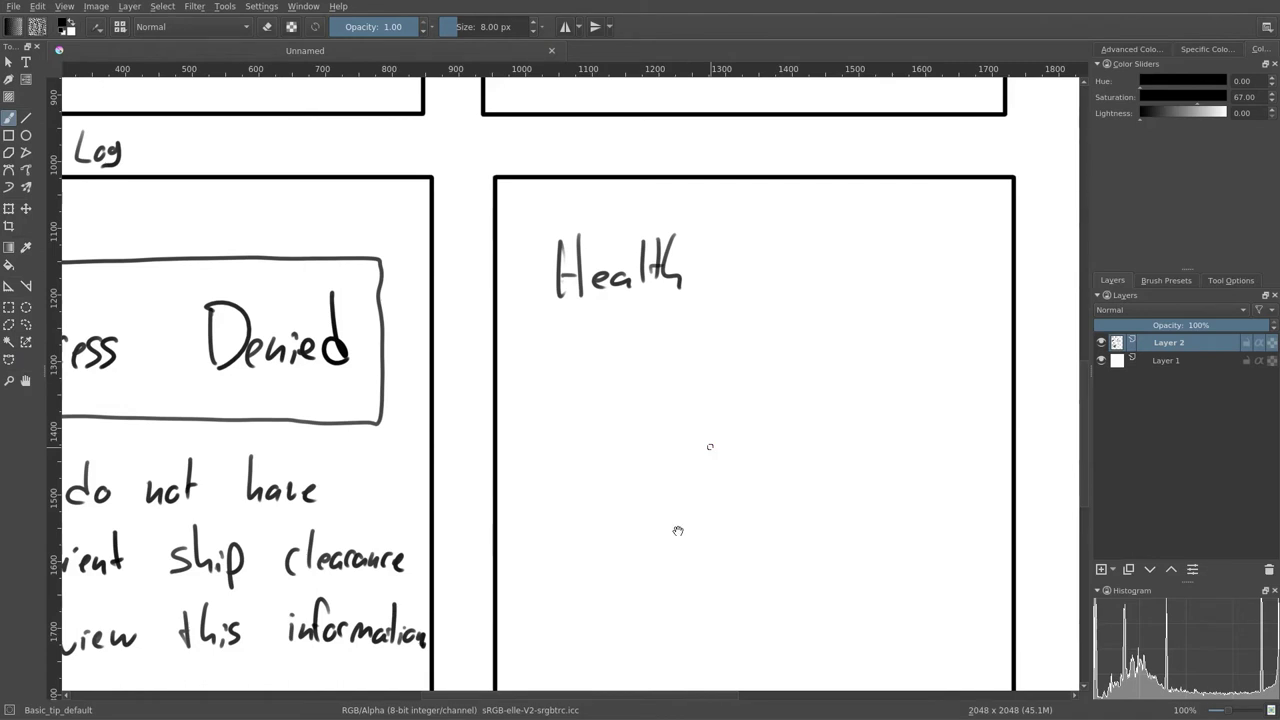
mouse_move(677, 529)
left_mouse_down()
mouse_move(631, 423)
mouse_move(616, 452)
left_mouse_up()
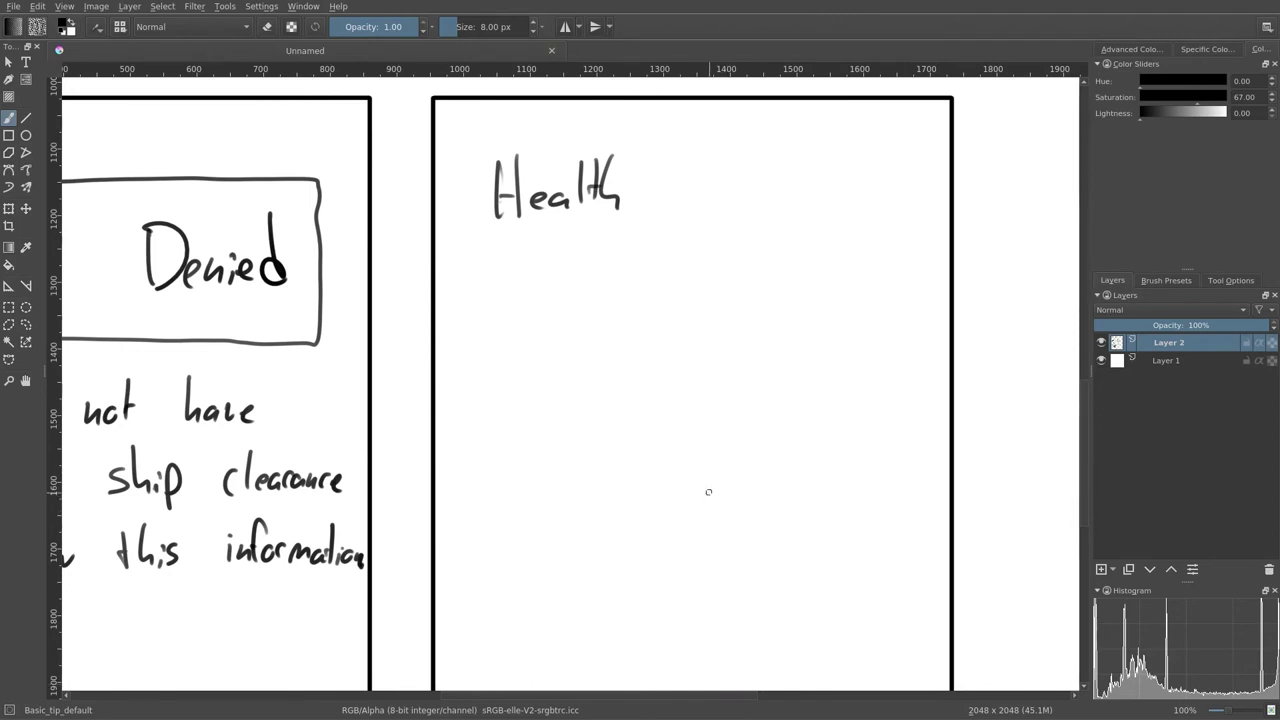
mouse_move(708, 456)
left_mouse_down()
mouse_move(711, 411)
mouse_move(719, 477)
left_mouse_up()
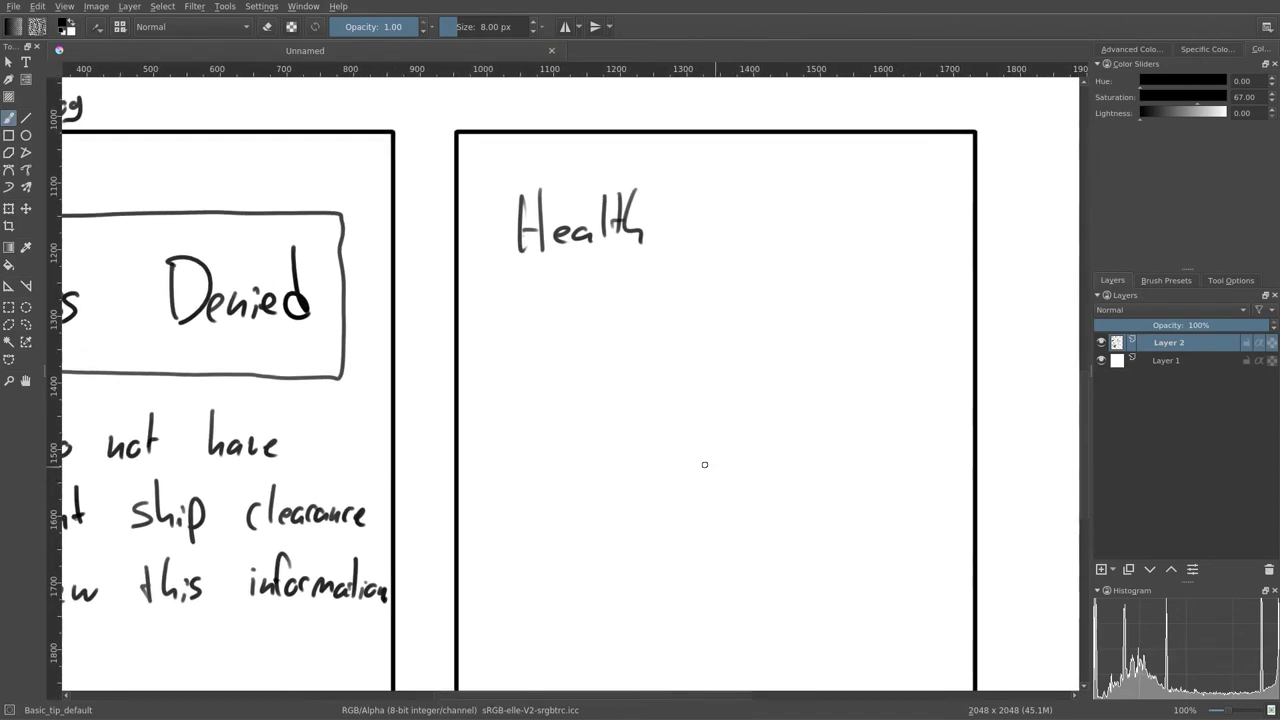
Undo the handwritten 'Health' label and scroll back up to the home page sketch
left_click(570, 387, "ctrl")
key("ctrl+z")
key("ctrl+z")
key("ctrl+z")
key("ctrl+z")
key("ctrl+z")
key("ctrl+z")
key("ctrl+z")
key("ctrl+z")
key("ctrl+z")
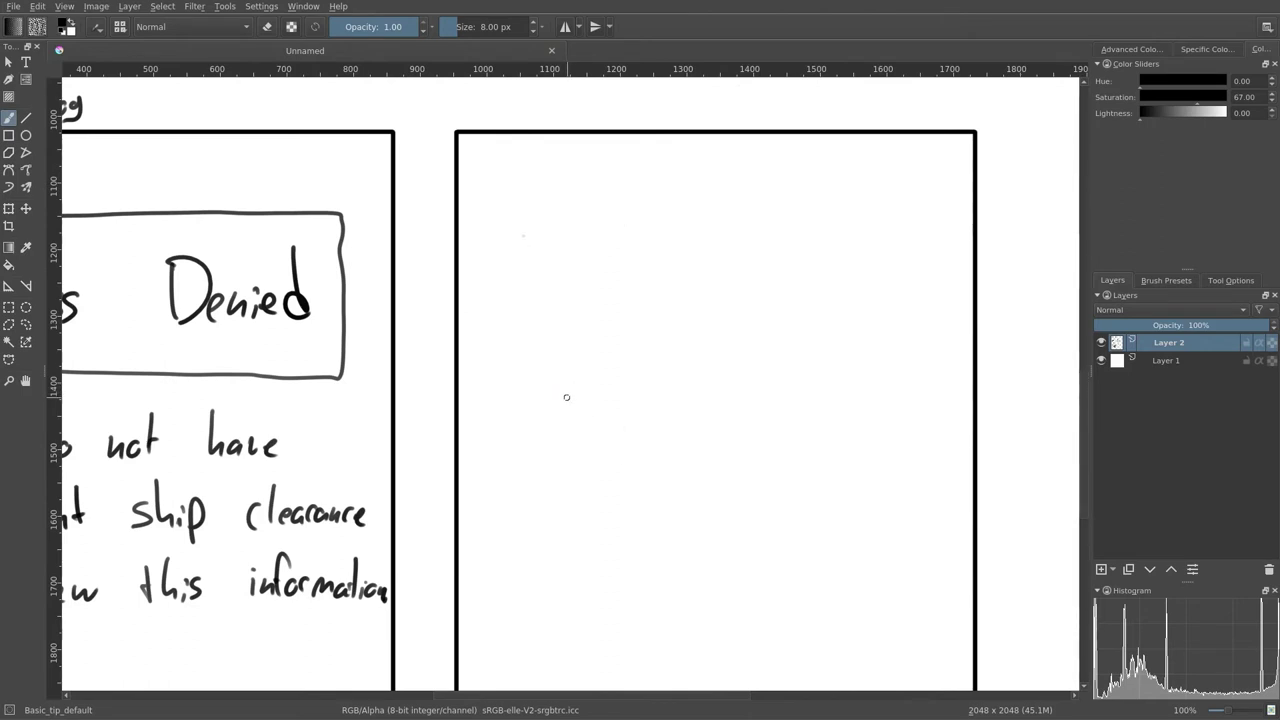
scroll(580, 380, "up", 3)
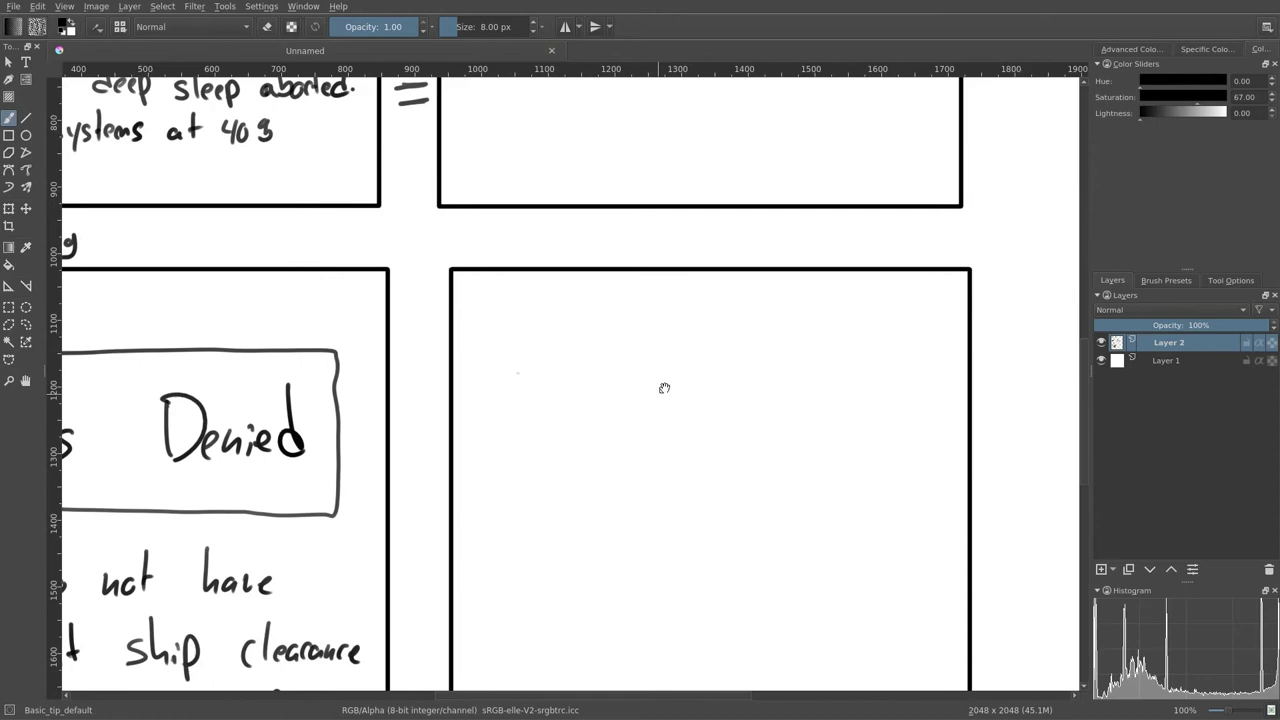
scroll(664, 388, "up", 9)
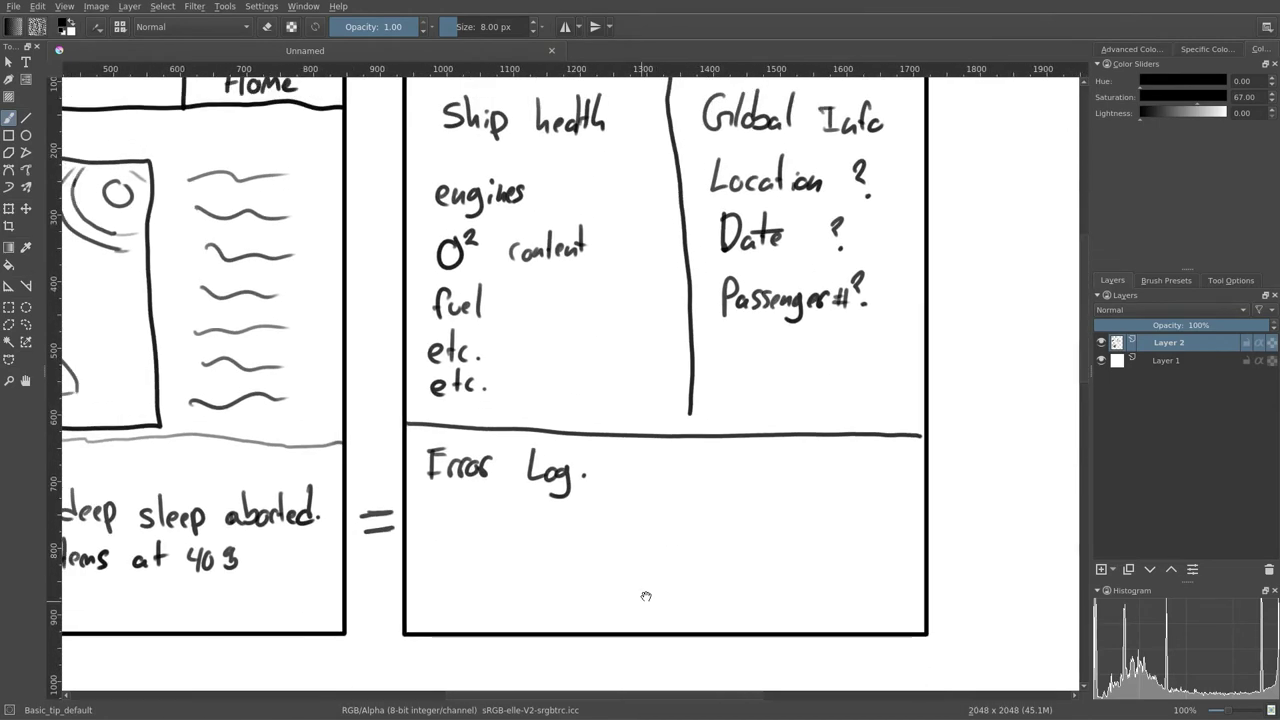
scroll(700, 560, "left", 5)
scroll(580, 390, "up", 3)
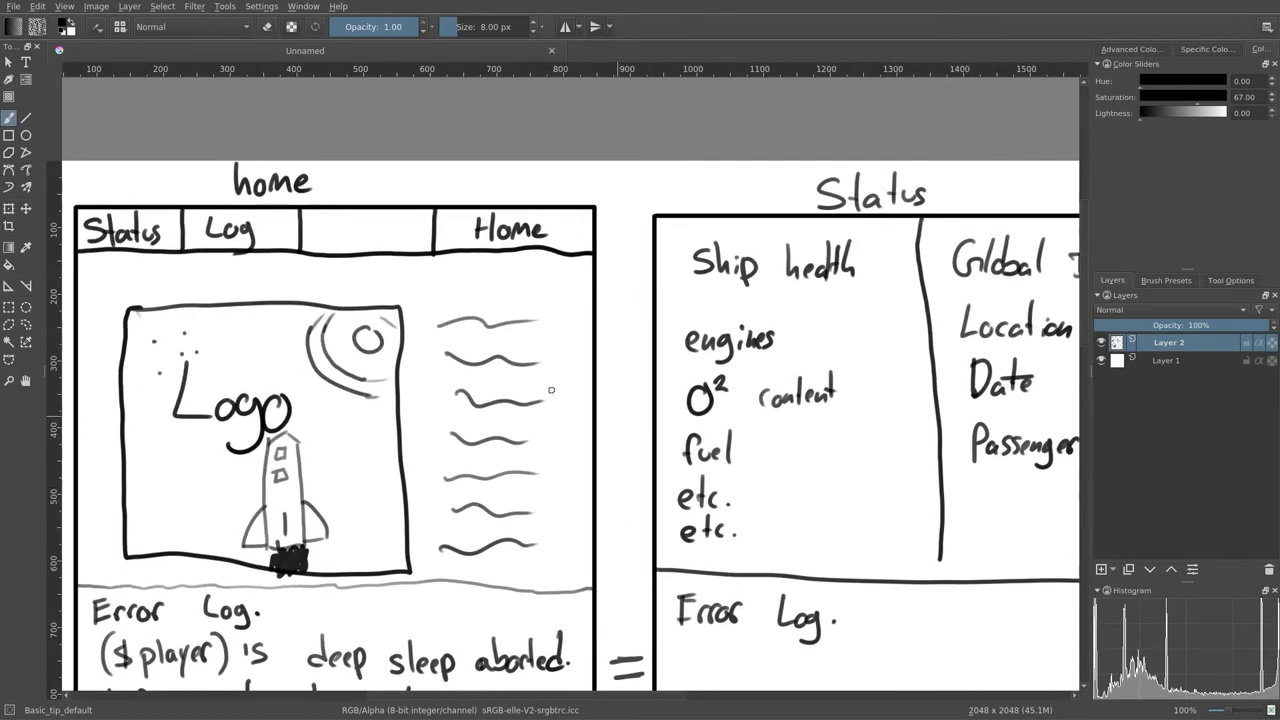
scroll(551, 390, "up", 2)
scroll(551, 390, "left", 3)
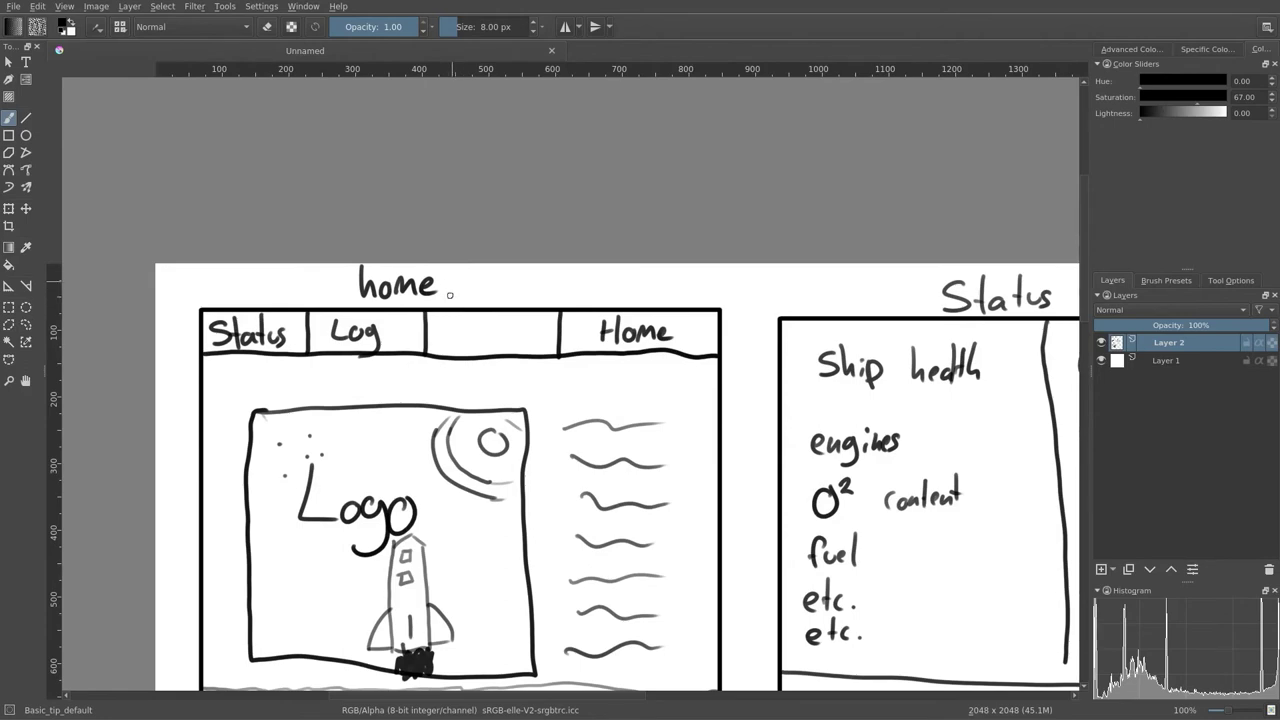
Handwrite the title 'Map' above the empty panel
left_click_drag(448, 338, 508, 348)
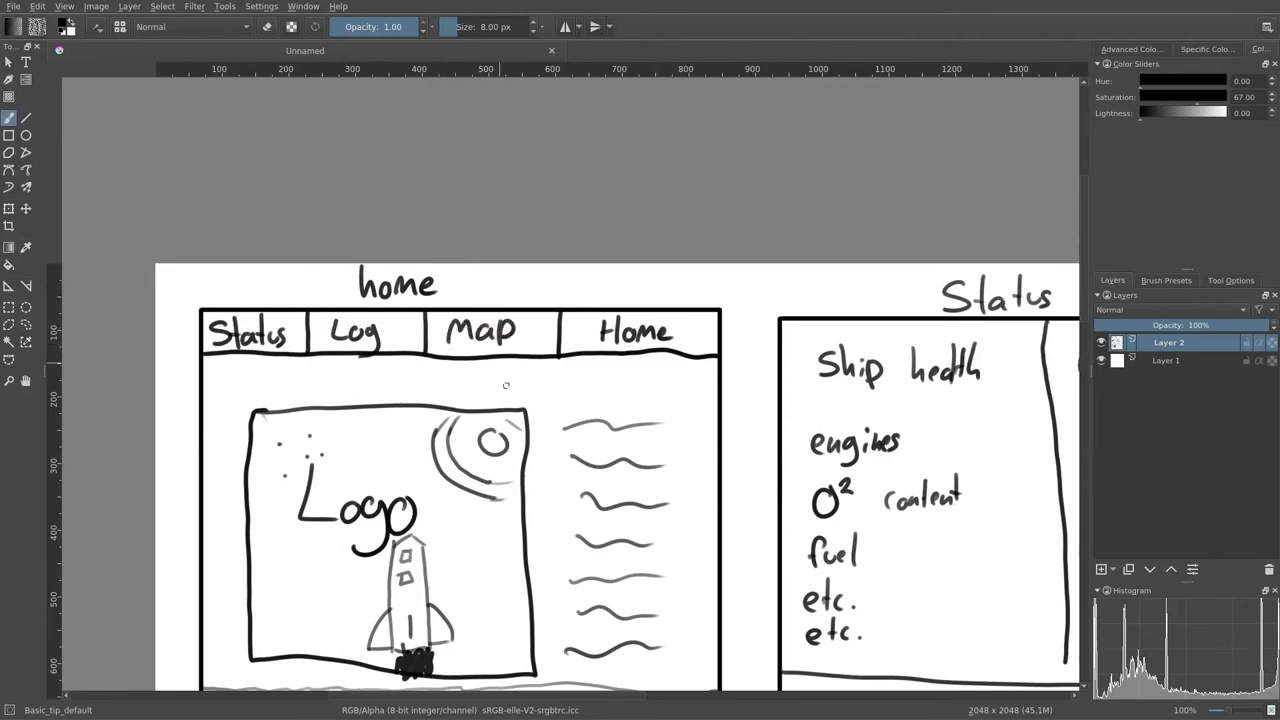
left_click_drag(629, 416, 543, 386)
scroll(543, 386, "down", 9)
scroll(543, 386, "right", 8)
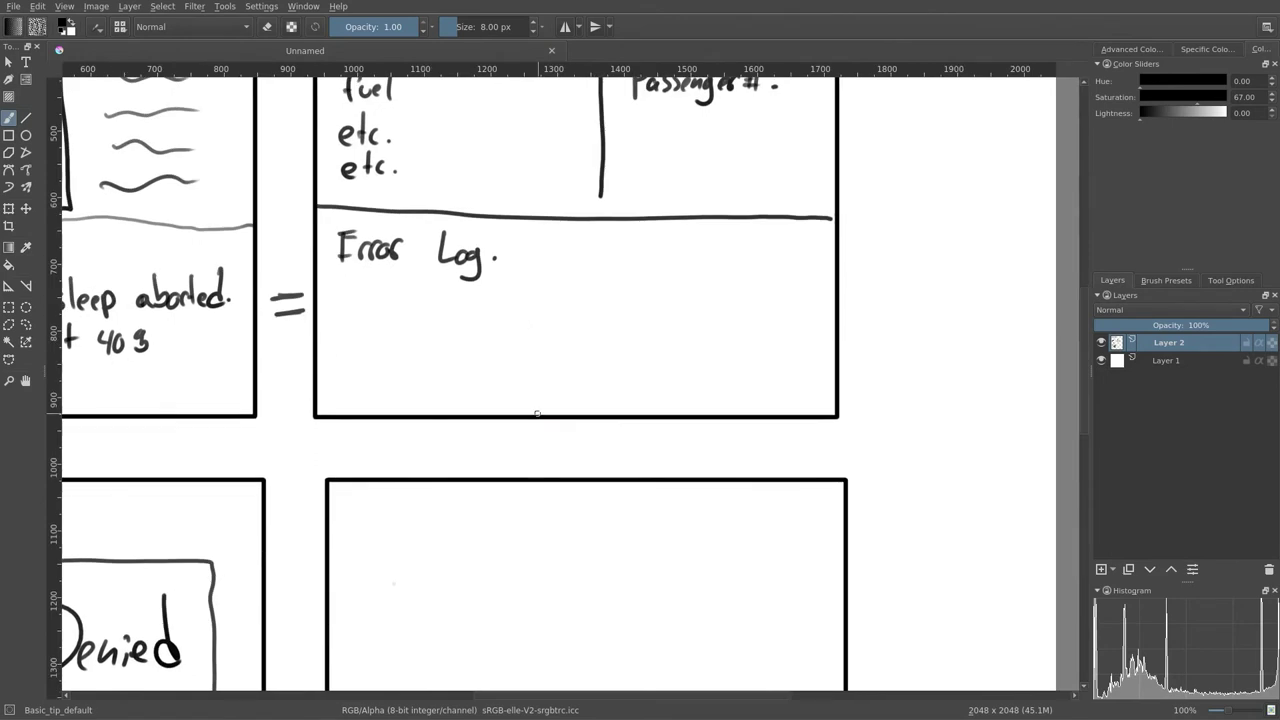
mouse_move(512, 472)
left_mouse_down()
mouse_move(524, 430)
mouse_move(547, 459)
mouse_move(580, 432)
left_mouse_up()
mouse_move(580, 432)
left_mouse_down()
mouse_move(585, 452)
mouse_move(600, 323)
mouse_move(583, 374)
mouse_move(589, 297)
mouse_move(604, 265)
left_mouse_up()
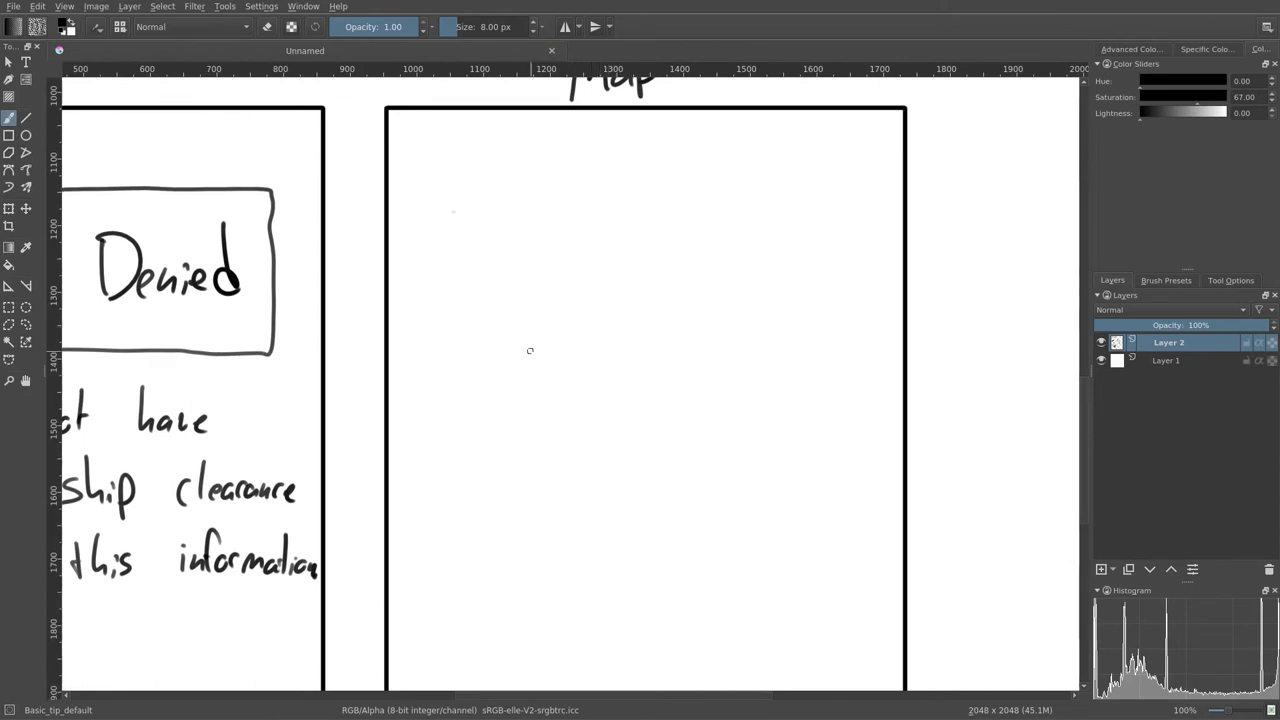
scroll(539, 350, "down", 2)
scroll(549, 350, "up", 2)
Split the Map panel with two dividers, label 'top level' and add a small box
left_click_drag(410, 310, 847, 316)
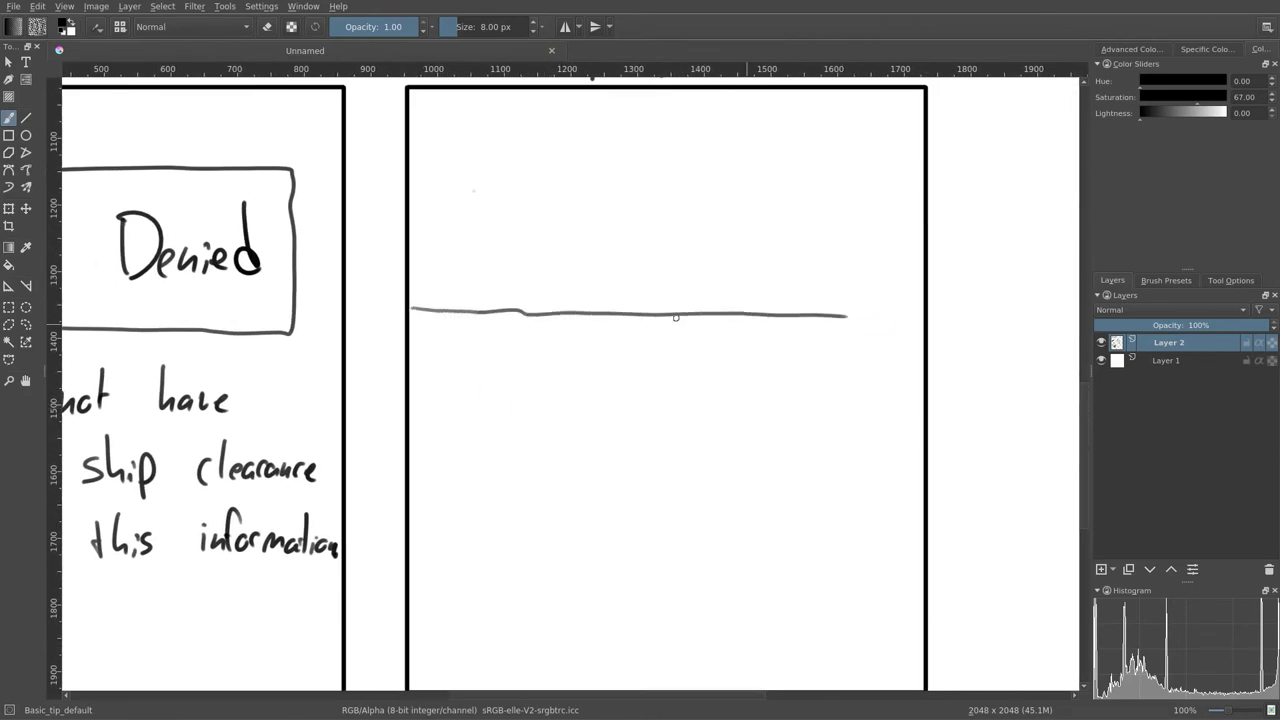
mouse_move(414, 548)
left_mouse_down()
mouse_move(598, 525)
mouse_move(888, 549)
left_mouse_up()
mouse_move(636, 408)
left_mouse_down()
mouse_move(640, 323)
mouse_move(657, 489)
left_mouse_up()
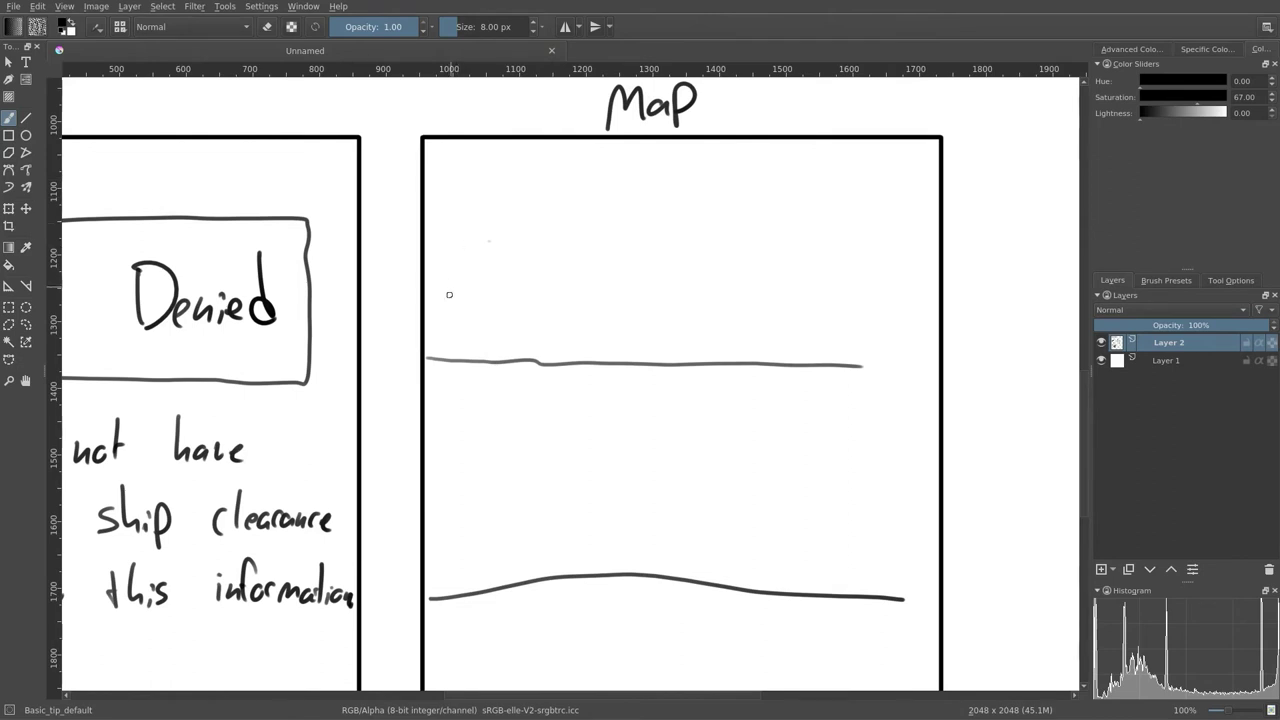
left_click_drag(456, 160, 452, 184)
left_click_drag(446, 179, 480, 180)
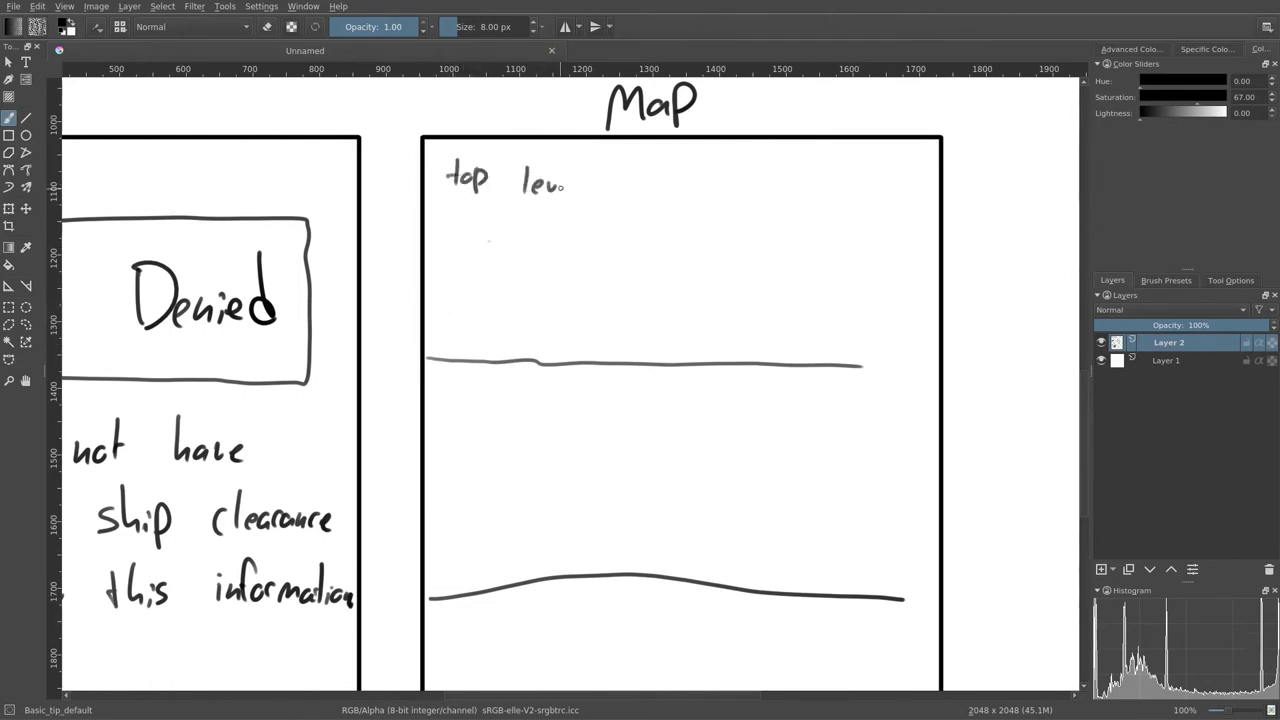
left_click_drag(565, 185, 577, 190)
left_click_drag(584, 161, 580, 190)
left_click_drag(826, 206, 858, 238)
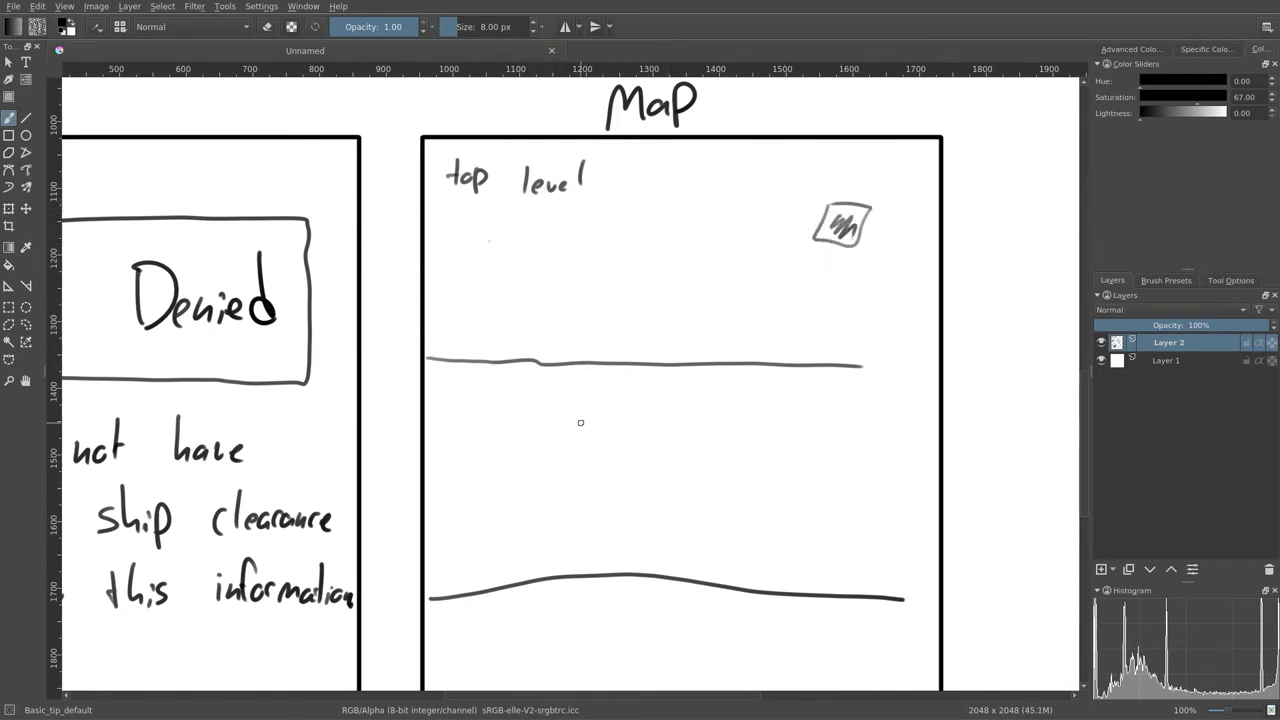
Label the middle section 'middle level' with 'Crew stuff' beneath
mouse_move(451, 420)
left_mouse_down()
mouse_move(483, 409)
mouse_move(498, 385)
mouse_move(496, 405)
mouse_move(515, 377)
mouse_move(507, 411)
mouse_move(544, 398)
left_mouse_up()
mouse_move(592, 390)
left_mouse_down()
mouse_move(594, 414)
mouse_move(650, 414)
left_mouse_up()
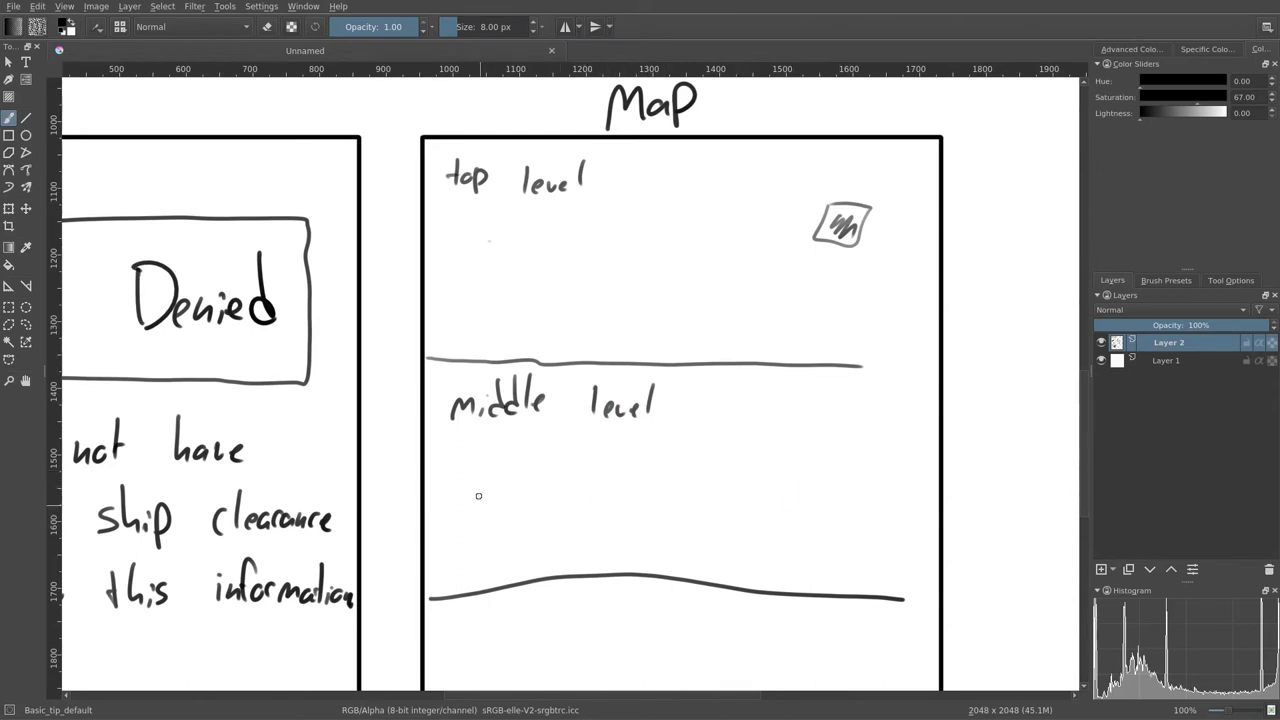
mouse_move(492, 480)
left_mouse_down()
mouse_move(490, 508)
mouse_move(506, 508)
left_mouse_up()
left_click_drag(514, 500, 558, 490)
left_click_drag(650, 480, 628, 504)
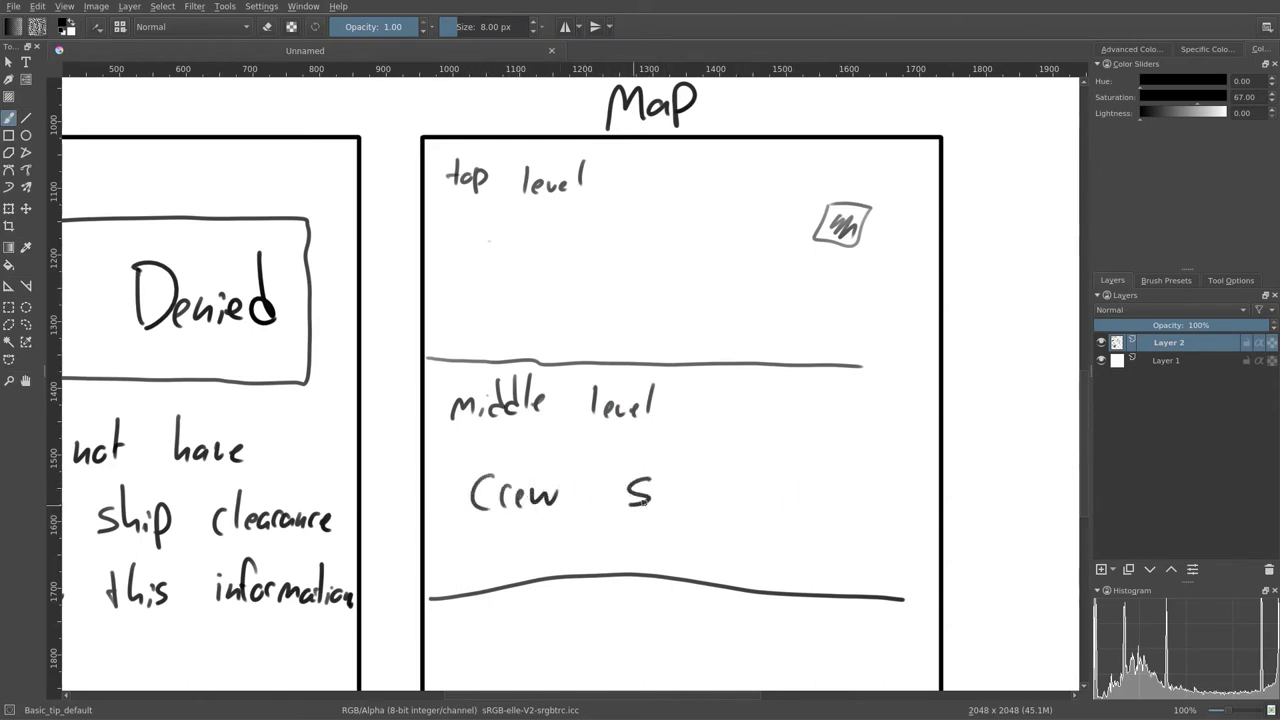
left_click_drag(660, 458, 660, 506)
mouse_move(727, 456)
left_mouse_down()
mouse_move(712, 505)
mouse_move(724, 485)
left_mouse_up()
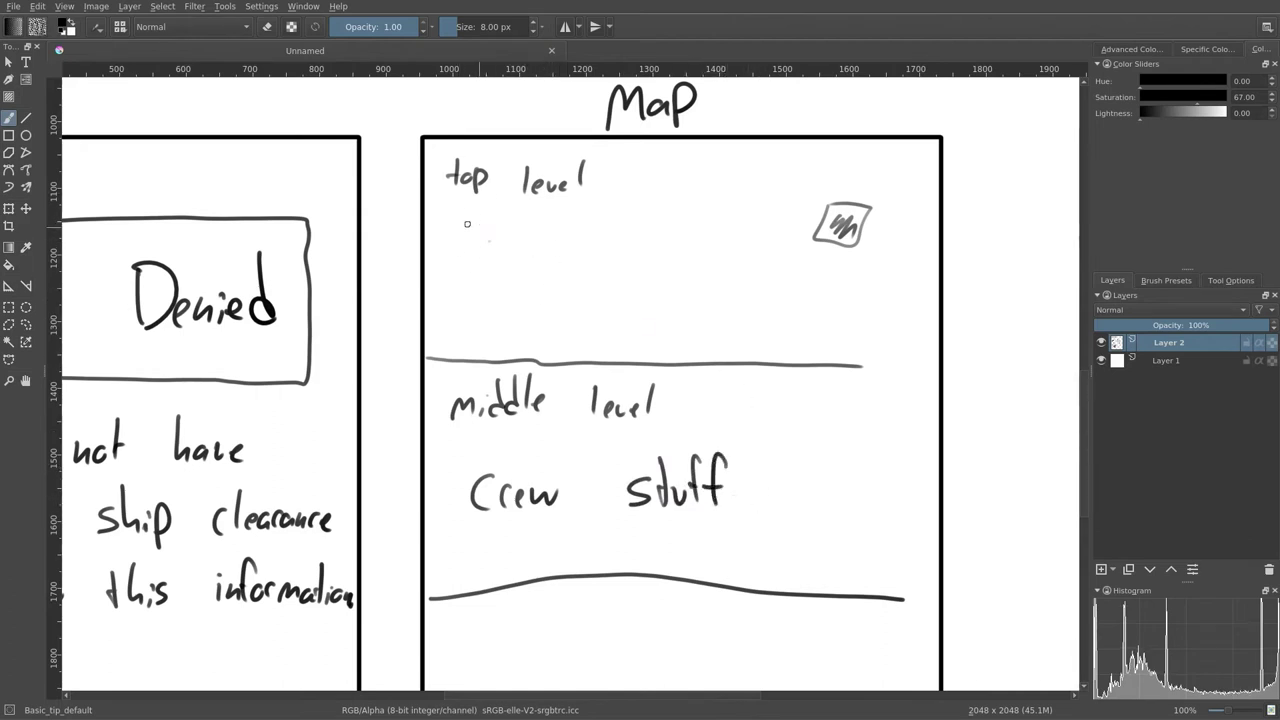
Write 'Stores' under the 'top level' label
left_click_drag(466, 236, 449, 255)
left_click_drag(475, 228, 472, 257)
left_click_drag(464, 240, 505, 247)
left_click_drag(504, 252, 512, 257)
left_click_drag(519, 246, 512, 256)
Undo 'Stores' and handwrite 'Vending machines' under top level
key("ctrl+z")
key("ctrl+z")
key("ctrl+z")
key("ctrl+z")
key("ctrl+z")
key("ctrl+z")
key("ctrl+z")
key("ctrl+z")
left_click_drag(448, 234, 487, 254)
mouse_move(492, 255)
left_mouse_down()
mouse_move(509, 254)
mouse_move(531, 220)
mouse_move(540, 257)
left_mouse_up()
mouse_move(545, 257)
left_mouse_down()
mouse_move(556, 250)
mouse_move(550, 272)
mouse_move(636, 248)
mouse_move(650, 263)
left_mouse_up()
left_click_drag(664, 250, 673, 262)
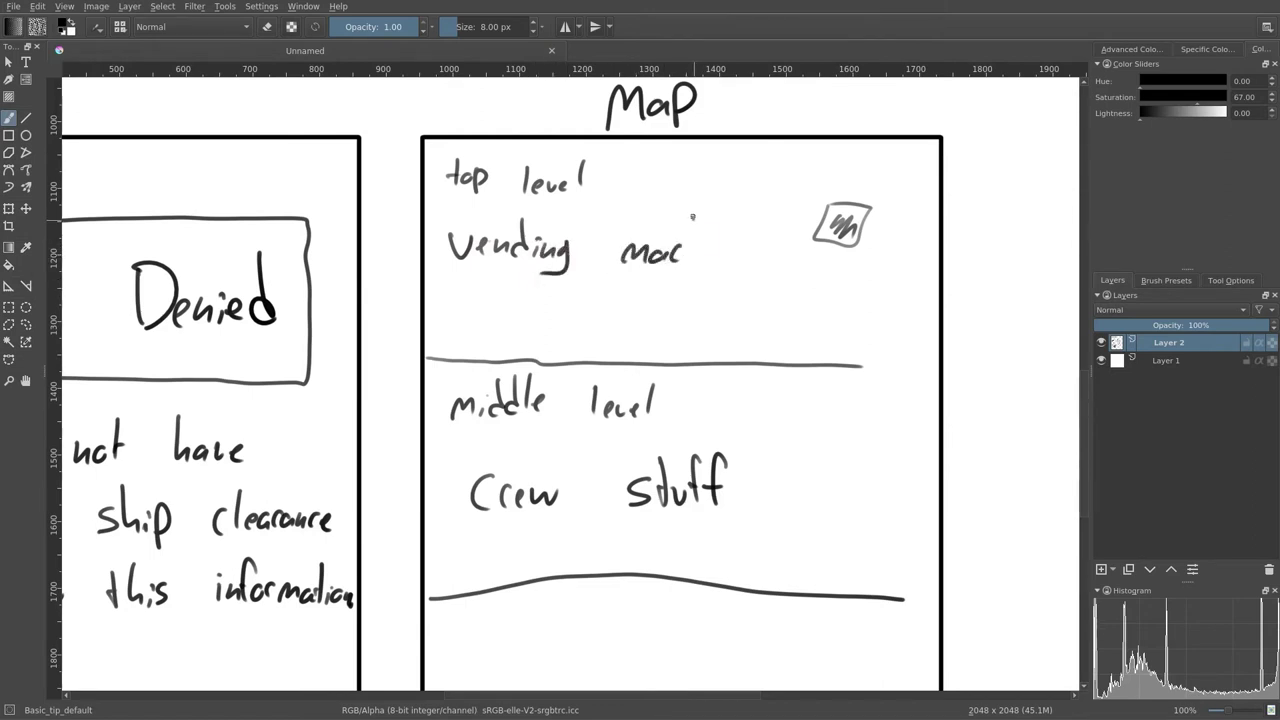
left_click_drag(688, 214, 704, 260)
left_click_drag(708, 250, 725, 258)
left_click_drag(728, 254, 740, 262)
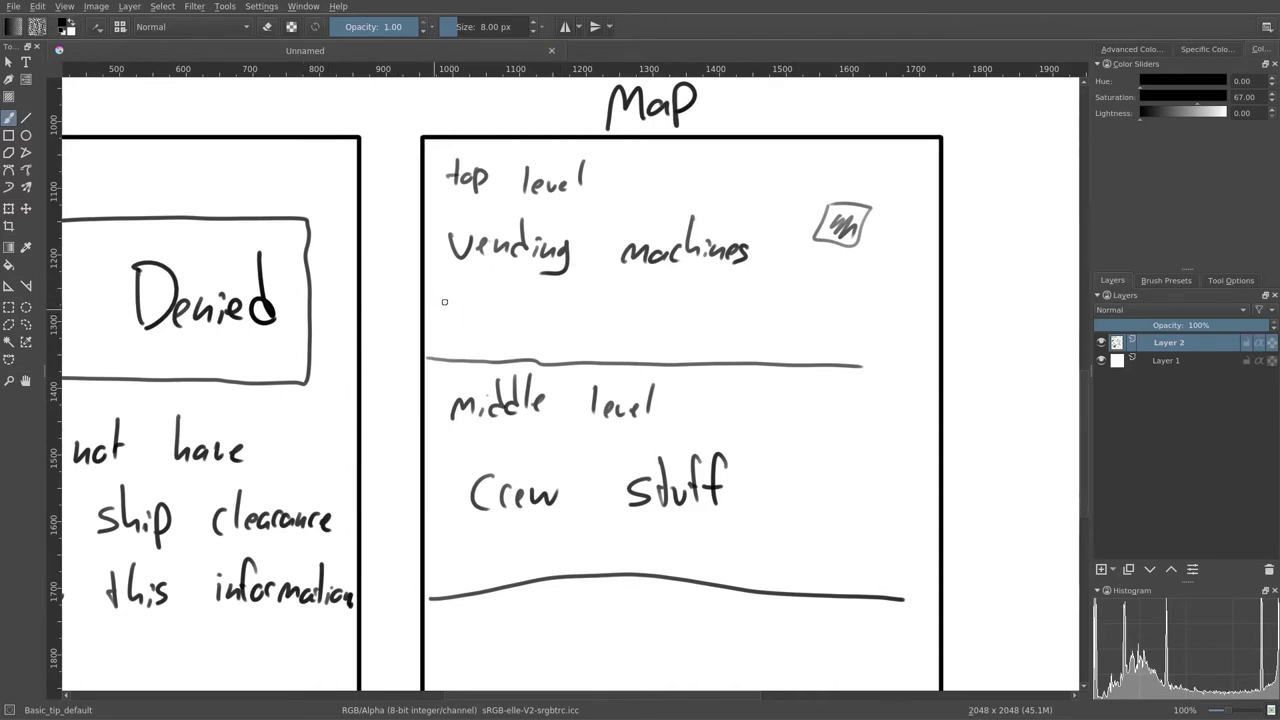
Add 'food, clothing, escape pods' on the line below
mouse_move(460, 292)
left_mouse_down()
mouse_move(448, 327)
mouse_move(464, 322)
left_mouse_up()
left_click_drag(466, 320, 484, 318)
mouse_move(498, 288)
left_mouse_down()
mouse_move(500, 328)
mouse_move(587, 322)
left_mouse_up()
left_click_drag(598, 310, 636, 322)
left_click_drag(642, 310, 662, 322)
left_click_drag(664, 310, 666, 342)
left_click_drag(688, 318, 686, 330)
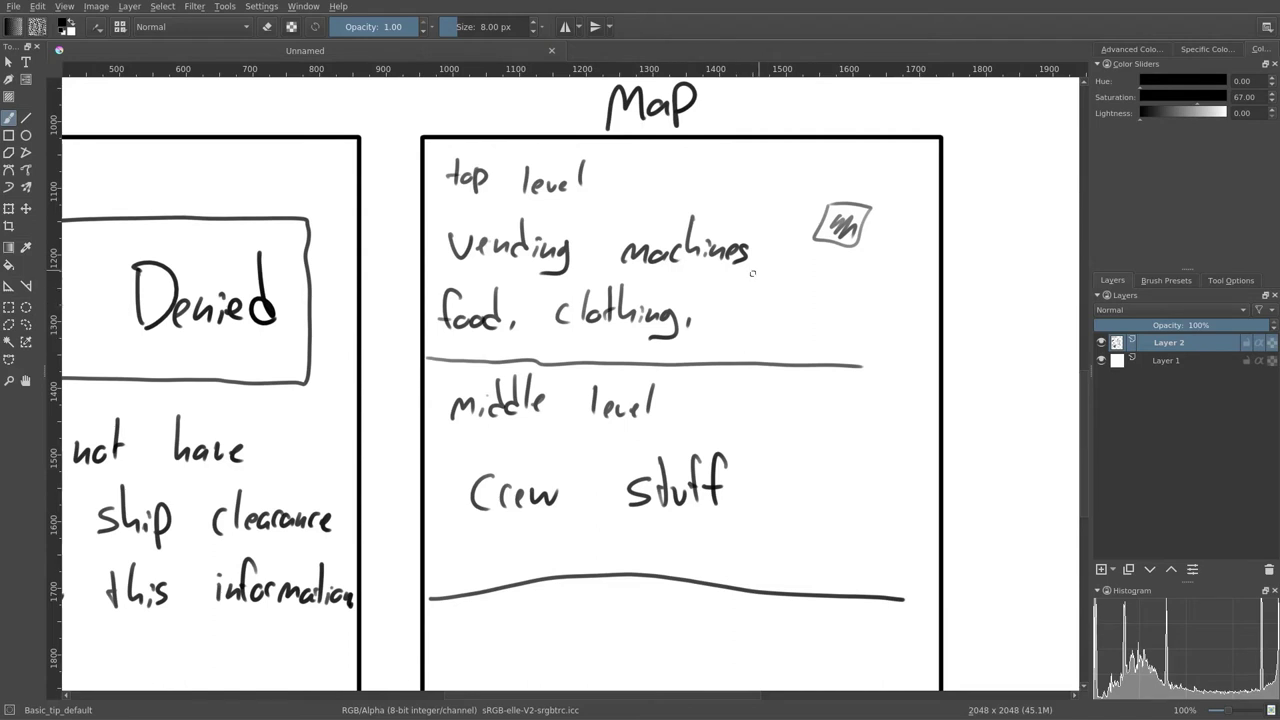
mouse_move(766, 318)
left_mouse_down()
mouse_move(841, 316)
mouse_move(884, 340)
mouse_move(910, 330)
mouse_move(922, 300)
mouse_move(926, 333)
left_mouse_up()
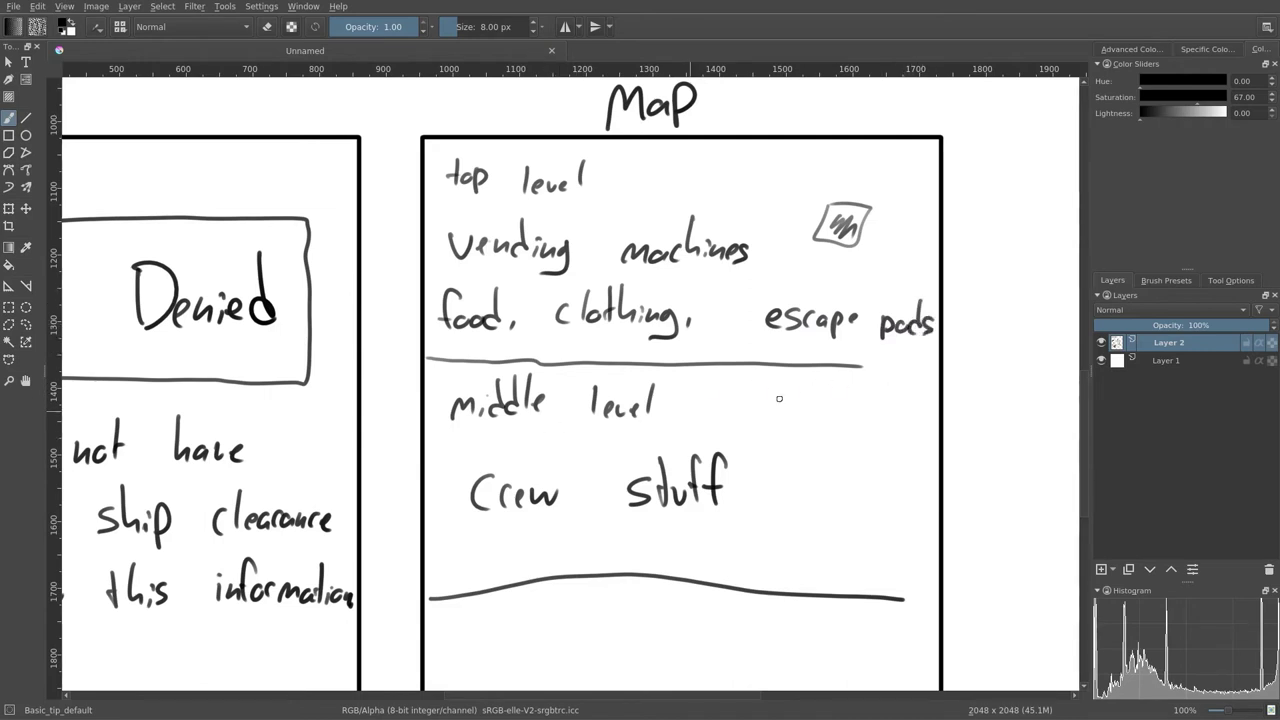
mouse_move(764, 463)
left_mouse_down()
mouse_move(694, 363)
mouse_move(722, 392)
mouse_move(708, 440)
left_mouse_up()
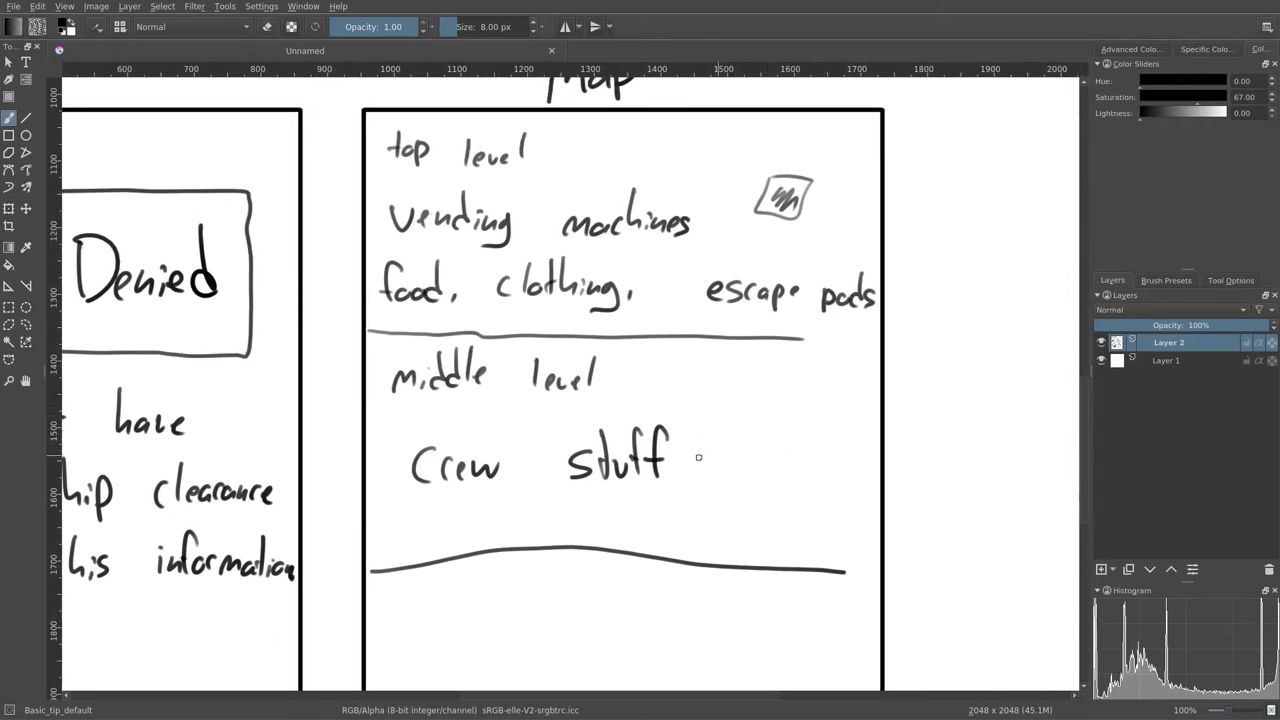
Write 'quarters' right of the middle level, after undoing a miswritten 'Births'
left_click_drag(723, 372, 724, 410)
left_click_drag(722, 370, 725, 412)
left_click(753, 409)
mouse_move(757, 386)
left_mouse_down()
mouse_move(757, 410)
mouse_move(780, 408)
left_mouse_up()
left_click_drag(788, 372, 798, 410)
left_click_drag(806, 390, 800, 408)
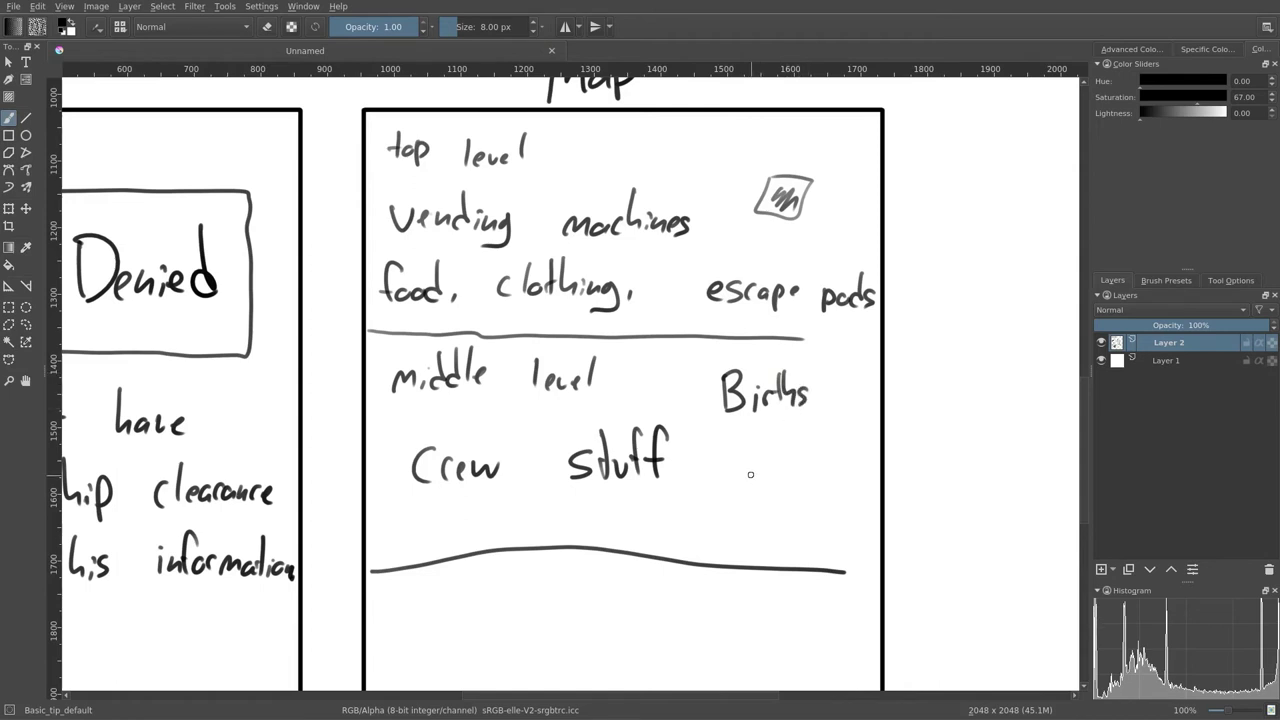
key("ctrl+z")
key("ctrl+z")
key("ctrl+z")
key("ctrl+z")
key("ctrl+z")
key("ctrl+z")
key("ctrl+z")
key("ctrl+z")
key("ctrl+z")
key("ctrl+z")
key("ctrl+z")
key("ctrl+z")
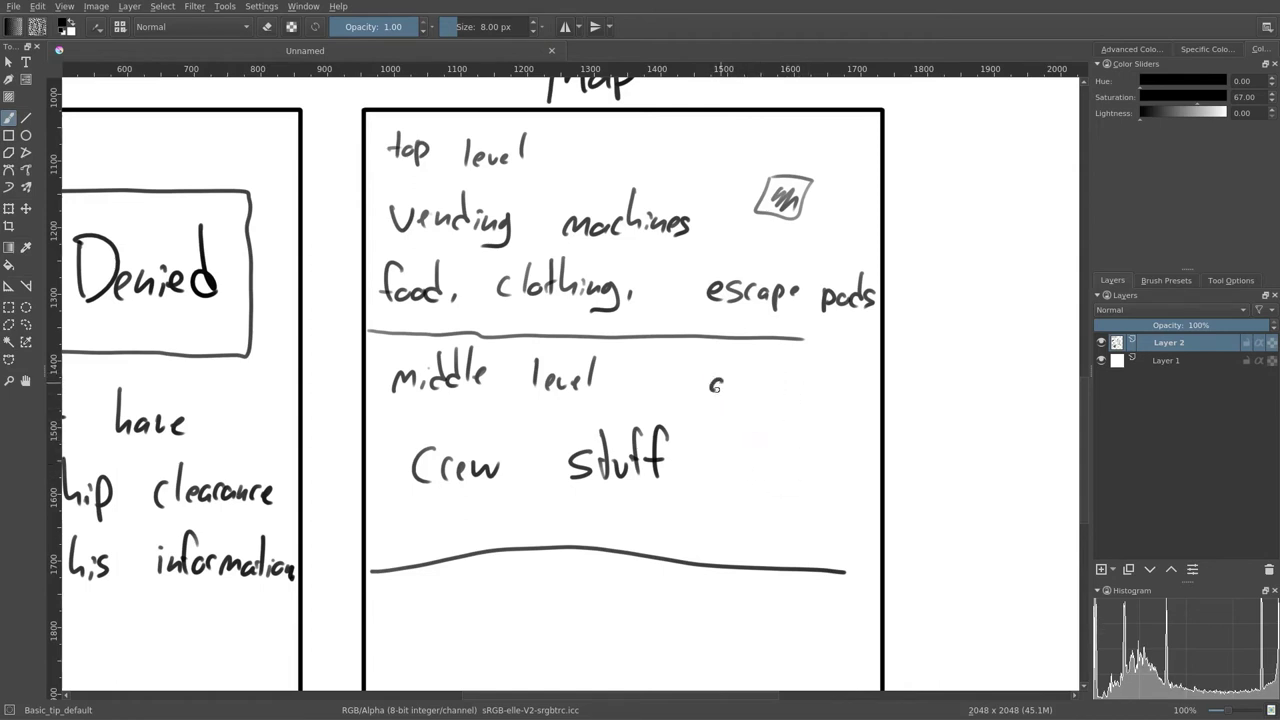
mouse_move(724, 384)
left_mouse_down()
mouse_move(726, 408)
mouse_move(745, 390)
left_mouse_up()
left_click_drag(753, 380, 774, 377)
left_click_drag(778, 370, 791, 388)
left_click_drag(792, 382, 798, 390)
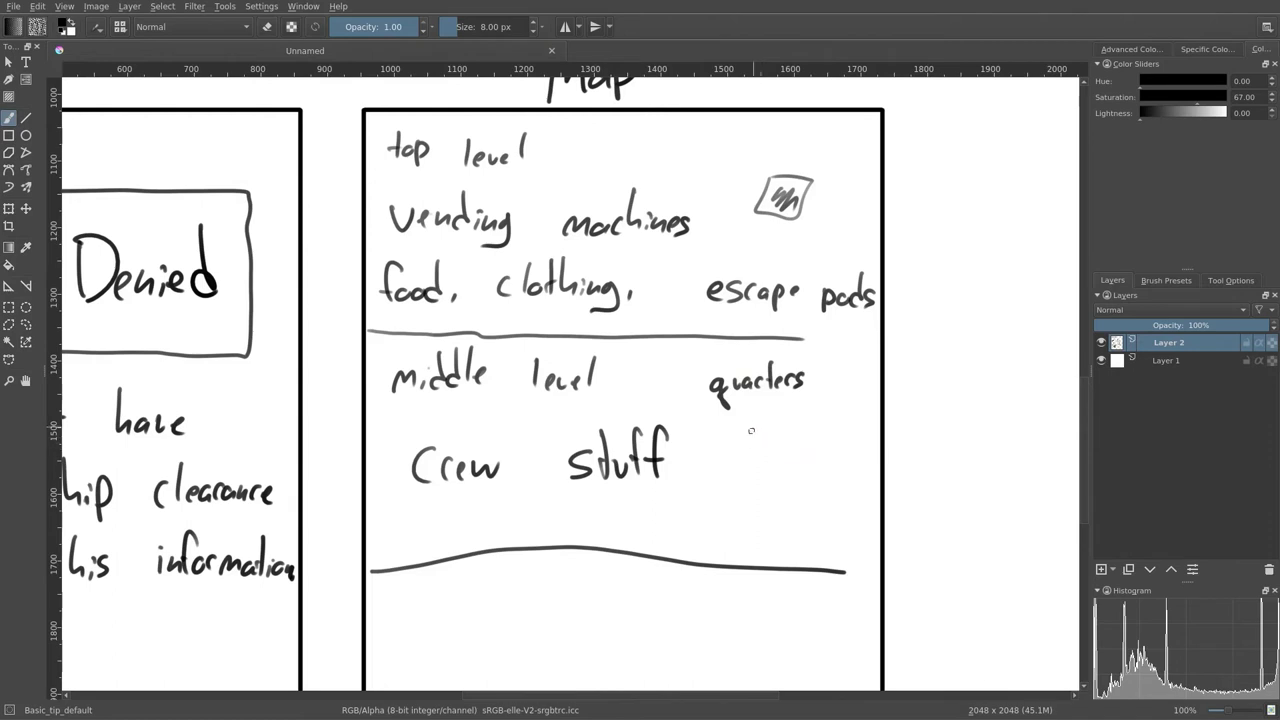
Write 'consoles' below 'quarters', undoing misdrawn letters, then 'technical stuff' beneath it
mouse_move(750, 430)
left_mouse_down()
mouse_move(749, 442)
mouse_move(762, 435)
left_mouse_up()
left_click_drag(770, 414, 772, 444)
left_click_drag(786, 432, 790, 437)
key("ctrl+z")
key("ctrl+z")
left_click_drag(838, 424, 828, 444)
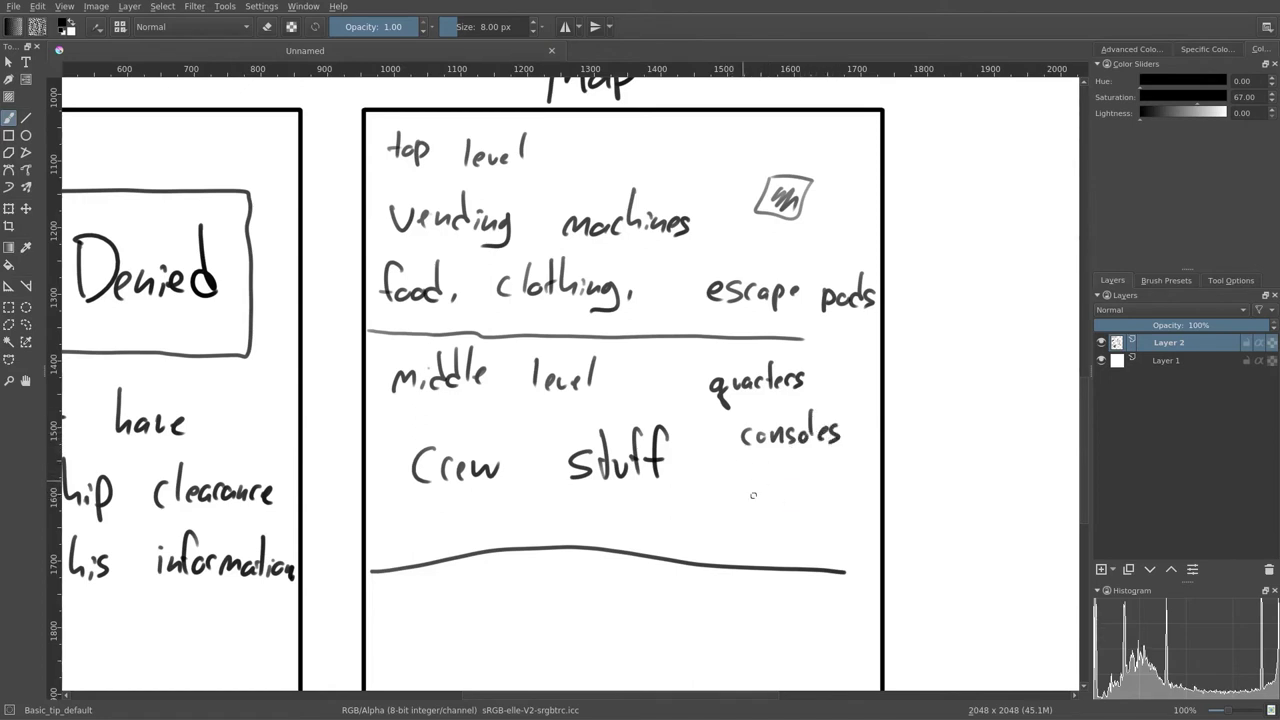
mouse_move(734, 469)
left_mouse_down()
mouse_move(766, 488)
mouse_move(830, 484)
mouse_move(824, 512)
mouse_move(874, 486)
left_mouse_up()
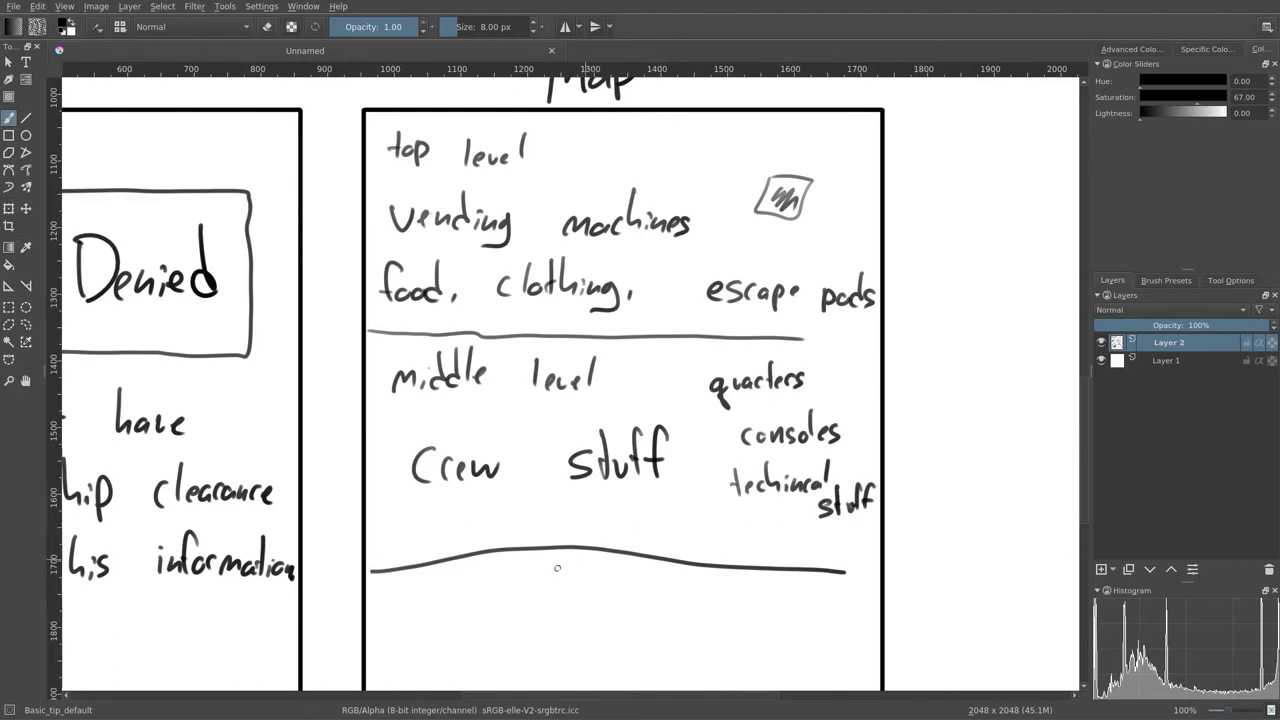
Write 'Bottom level' below the lower line, followed by 'Engines, machines, trash'
mouse_move(557, 568)
left_mouse_down()
mouse_move(645, 472)
mouse_move(648, 442)
left_mouse_up()
mouse_move(480, 468)
left_mouse_down()
mouse_move(488, 496)
mouse_move(646, 454)
mouse_move(645, 480)
left_mouse_up()
mouse_move(505, 541)
left_mouse_down()
mouse_move(514, 565)
mouse_move(548, 556)
mouse_move(566, 578)
mouse_move(585, 545)
mouse_move(640, 564)
mouse_move(686, 540)
mouse_move(752, 538)
left_mouse_up()
mouse_move(810, 500)
left_mouse_down()
mouse_move(815, 545)
mouse_move(846, 522)
mouse_move(884, 528)
left_mouse_up()
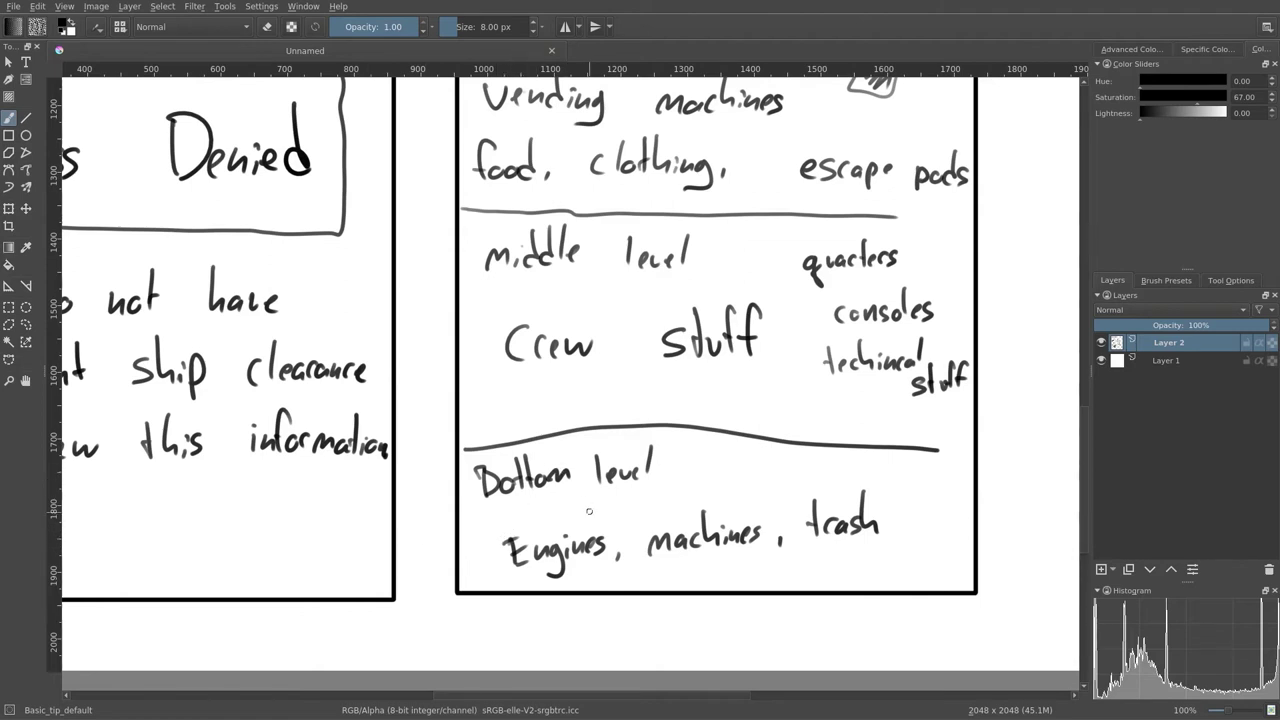
Write 'lots of locked doors' above the wavy line and again beside Bottom level
mouse_move(528, 399)
left_mouse_down()
mouse_move(531, 424)
mouse_move(540, 418)
left_mouse_up()
mouse_move(545, 398)
left_mouse_down()
mouse_move(549, 424)
mouse_move(588, 409)
mouse_move(688, 414)
mouse_move(704, 394)
mouse_move(741, 420)
mouse_move(752, 412)
left_mouse_up()
mouse_move(769, 410)
left_mouse_down()
mouse_move(780, 423)
mouse_move(763, 472)
left_mouse_up()
left_click_drag(775, 461, 781, 473)
left_click_drag(777, 458, 789, 456)
mouse_move(797, 458)
left_mouse_down()
mouse_move(790, 472)
mouse_move(827, 472)
left_mouse_up()
left_click_drag(824, 462, 864, 468)
left_click_drag(882, 466, 879, 476)
left_click_drag(894, 464, 907, 474)
mouse_move(914, 451)
left_mouse_down()
mouse_move(908, 478)
mouse_move(970, 484)
left_mouse_up()
left_click_drag(976, 478, 966, 492)
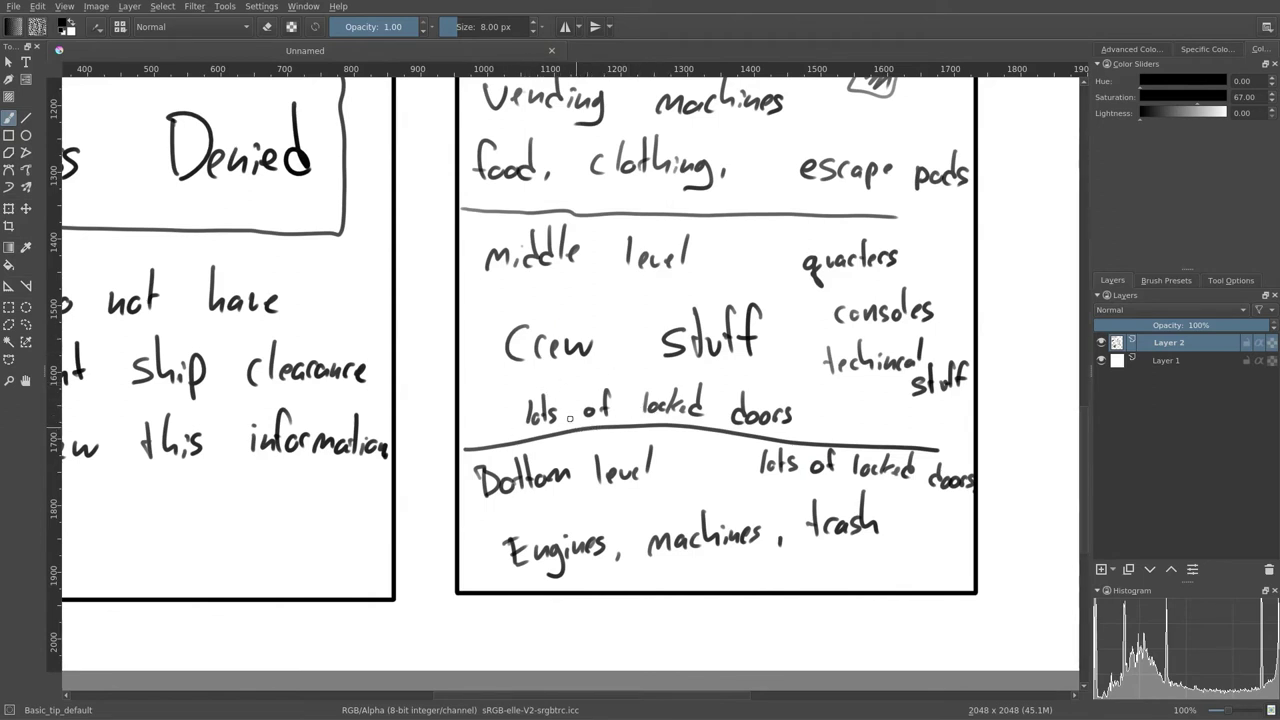
Write the side note 'locked doors have card readers' right of the Map panel
left_click_drag(866, 429, 539, 470)
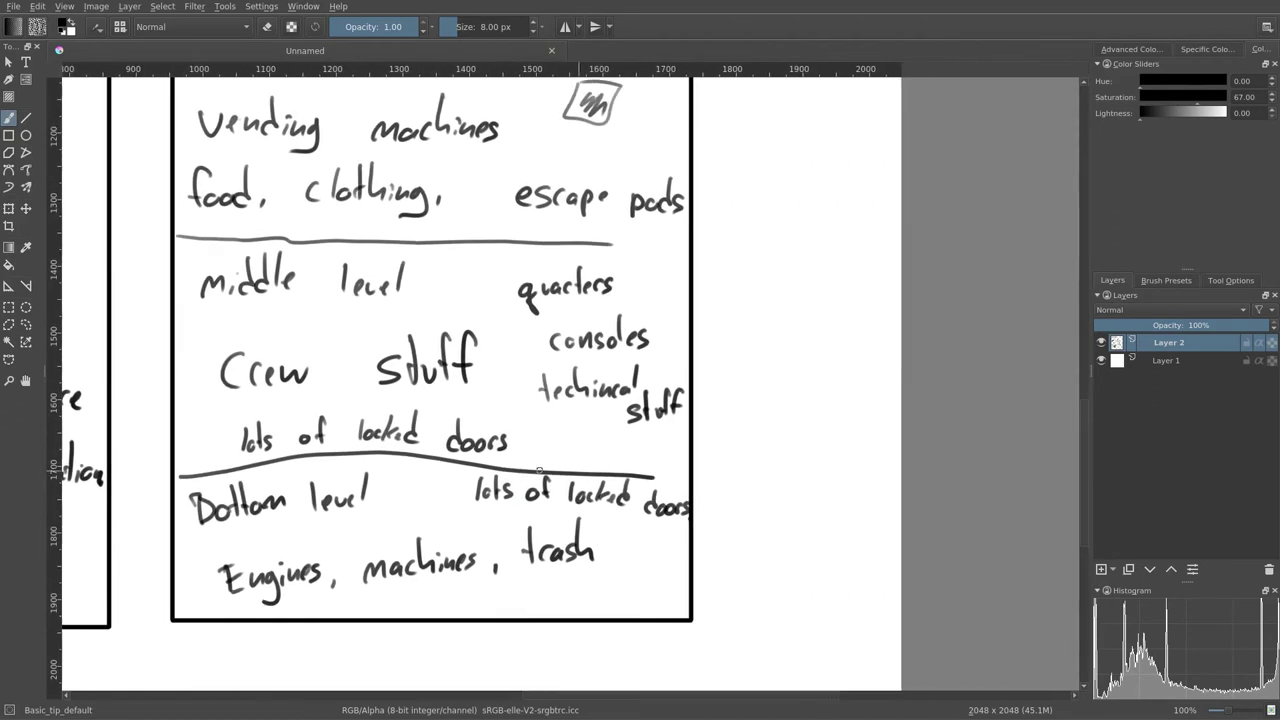
left_click_drag(740, 263, 739, 291)
left_click_drag(753, 281, 766, 292)
left_click_drag(779, 279, 790, 292)
mouse_move(811, 255)
left_mouse_down()
mouse_move(808, 296)
mouse_move(836, 296)
left_mouse_up()
mouse_move(849, 260)
left_mouse_down()
mouse_move(850, 294)
mouse_move(878, 296)
mouse_move(882, 284)
mouse_move(886, 298)
left_mouse_up()
mouse_move(737, 316)
left_mouse_down()
mouse_move(735, 346)
mouse_move(752, 348)
left_mouse_up()
left_click_drag(760, 336, 771, 348)
left_click_drag(774, 344, 855, 352)
mouse_move(743, 374)
left_mouse_down()
mouse_move(810, 394)
mouse_move(765, 393)
mouse_move(750, 373)
left_mouse_up()
Finish 'readers.', write 'regular' and a second word with a period, then paint a dark door mark
left_click(822, 394)
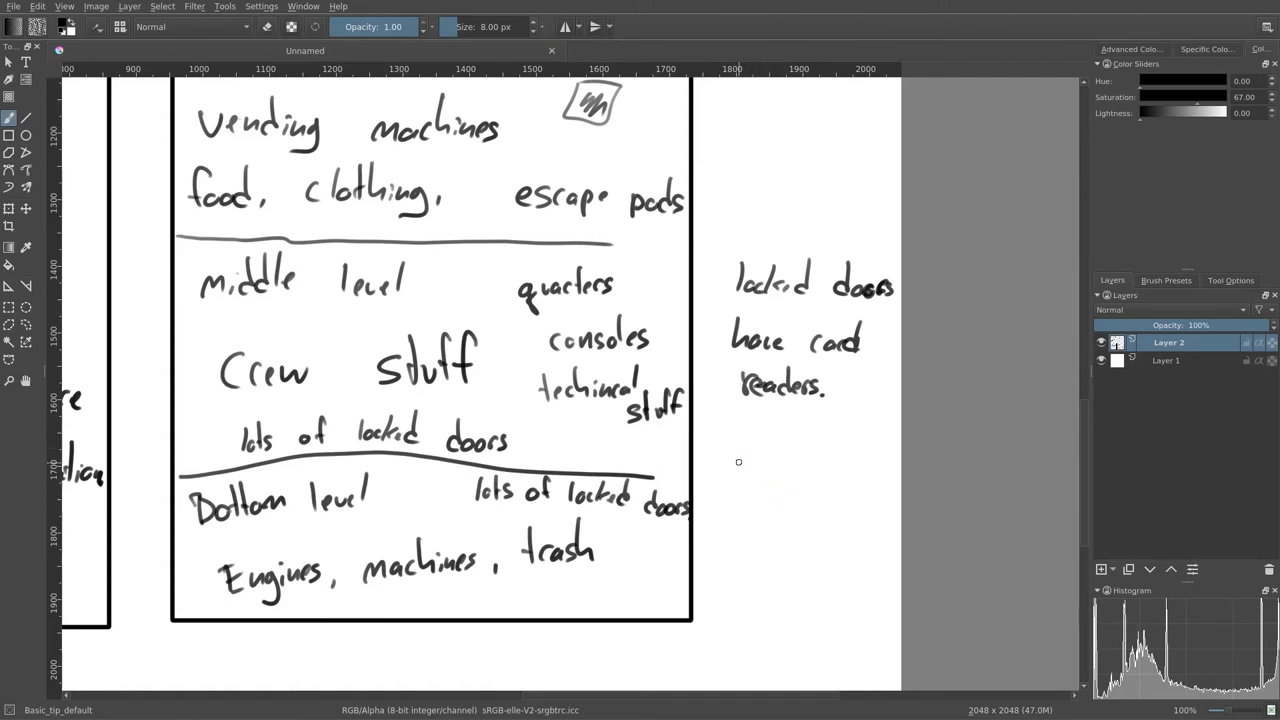
mouse_move(738, 462)
left_mouse_down()
mouse_move(750, 452)
mouse_move(770, 484)
mouse_move(790, 462)
left_mouse_up()
mouse_move(796, 434)
left_mouse_down()
mouse_move(797, 460)
mouse_move(812, 466)
left_mouse_up()
mouse_move(816, 458)
left_mouse_down()
mouse_move(826, 450)
mouse_move(815, 496)
mouse_move(830, 500)
left_mouse_up()
left_click_drag(836, 486, 858, 496)
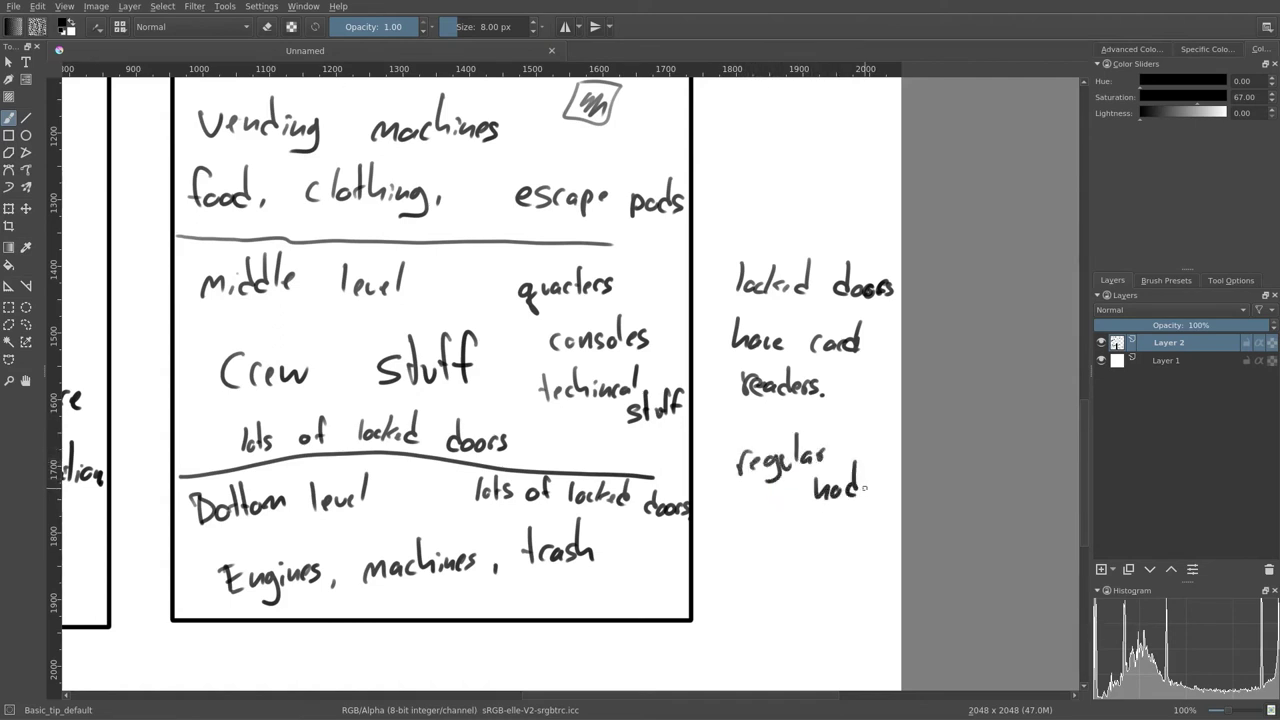
left_click(880, 490)
left_click_drag(830, 562, 832, 536)
Add a second door panel with a chevron and a small box, then pan back to the Map title
mouse_move(712, 517)
left_mouse_down()
mouse_move(744, 515)
mouse_move(744, 573)
mouse_move(711, 572)
mouse_move(714, 517)
mouse_move(783, 516)
mouse_move(778, 569)
mouse_move(744, 572)
left_mouse_up()
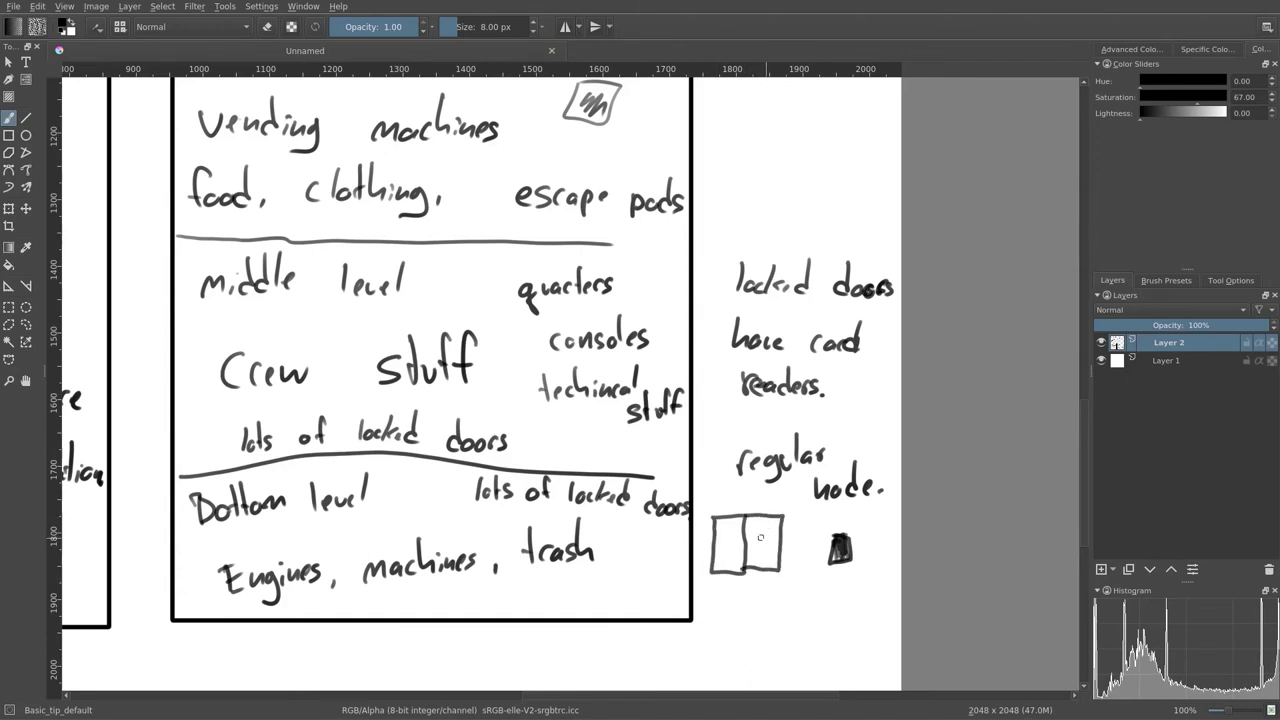
mouse_move(752, 528)
left_mouse_down()
mouse_move(753, 556)
mouse_move(725, 547)
mouse_move(745, 562)
left_mouse_up()
mouse_move(867, 541)
left_mouse_down()
mouse_move(866, 566)
mouse_move(886, 541)
mouse_move(865, 545)
mouse_move(874, 551)
left_mouse_up()
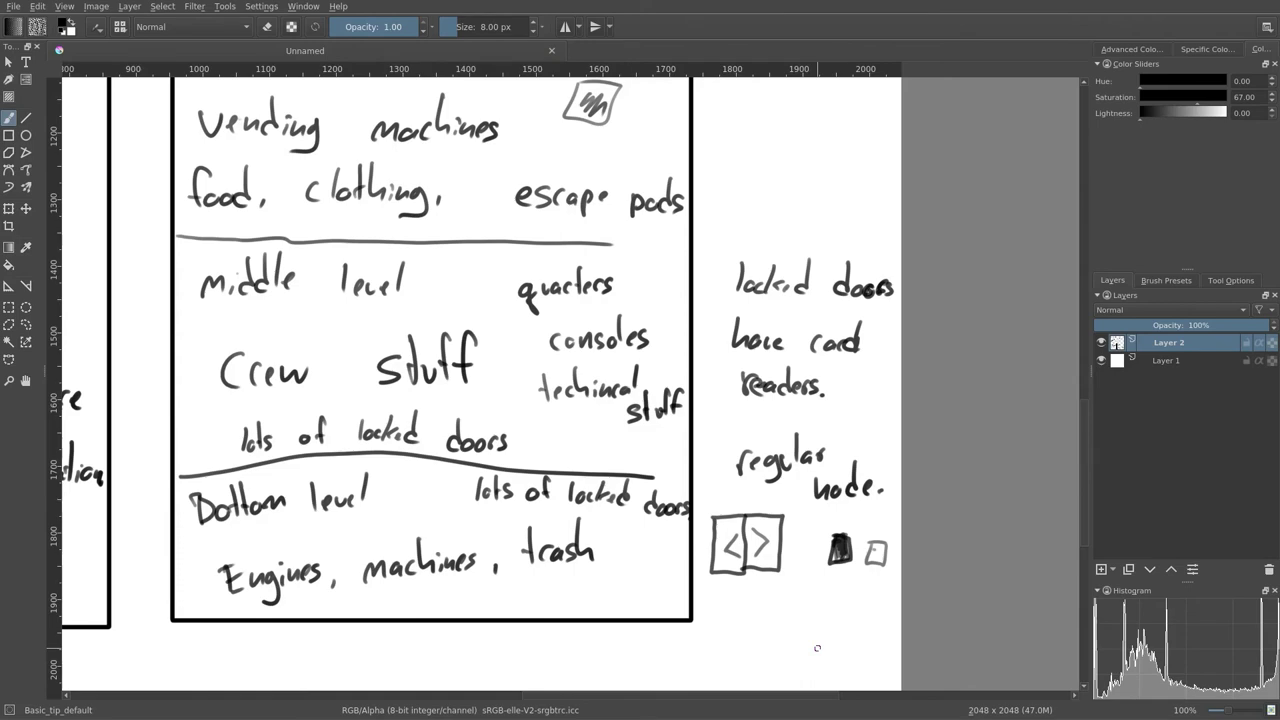
mouse_move(350, 530)
left_mouse_down()
mouse_move(417, 566)
mouse_move(424, 648)
mouse_move(426, 575)
mouse_move(466, 506)
mouse_move(458, 546)
mouse_move(430, 500)
mouse_move(478, 444)
mouse_move(464, 496)
mouse_move(500, 474)
mouse_move(457, 598)
left_mouse_up()
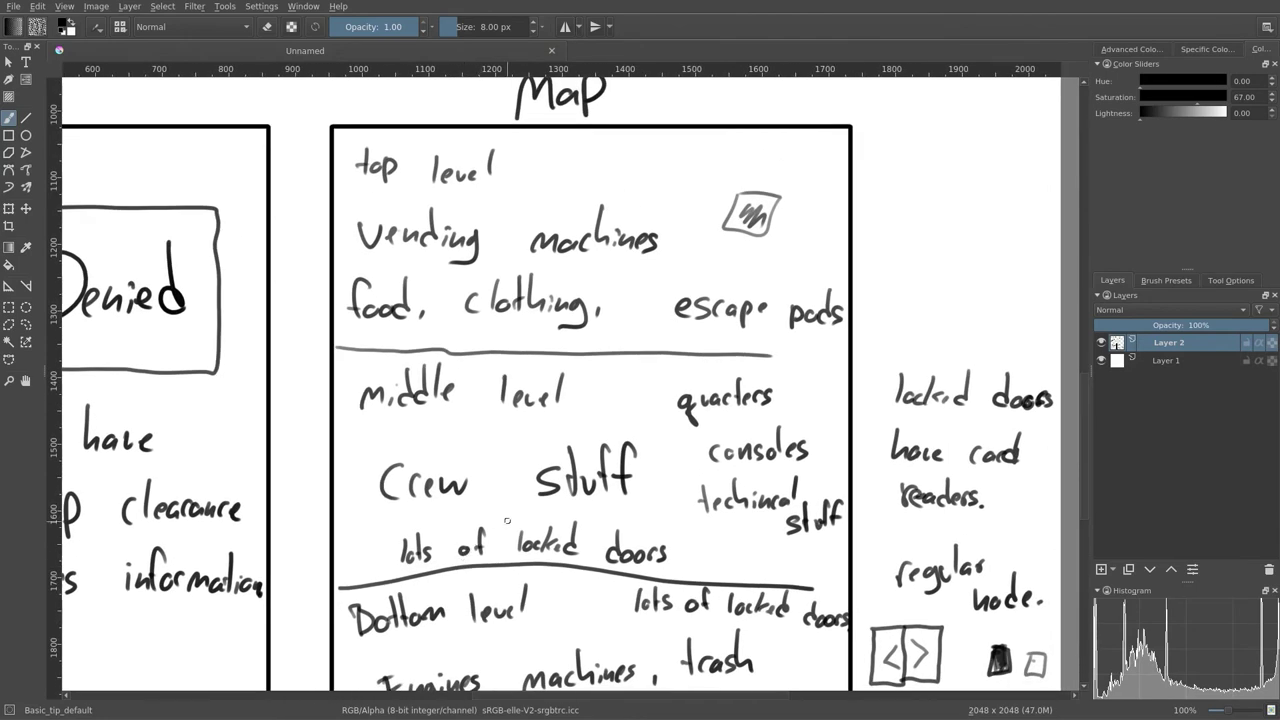
mouse_move(508, 523)
left_mouse_down()
mouse_move(580, 463)
mouse_move(517, 485)
left_mouse_up()
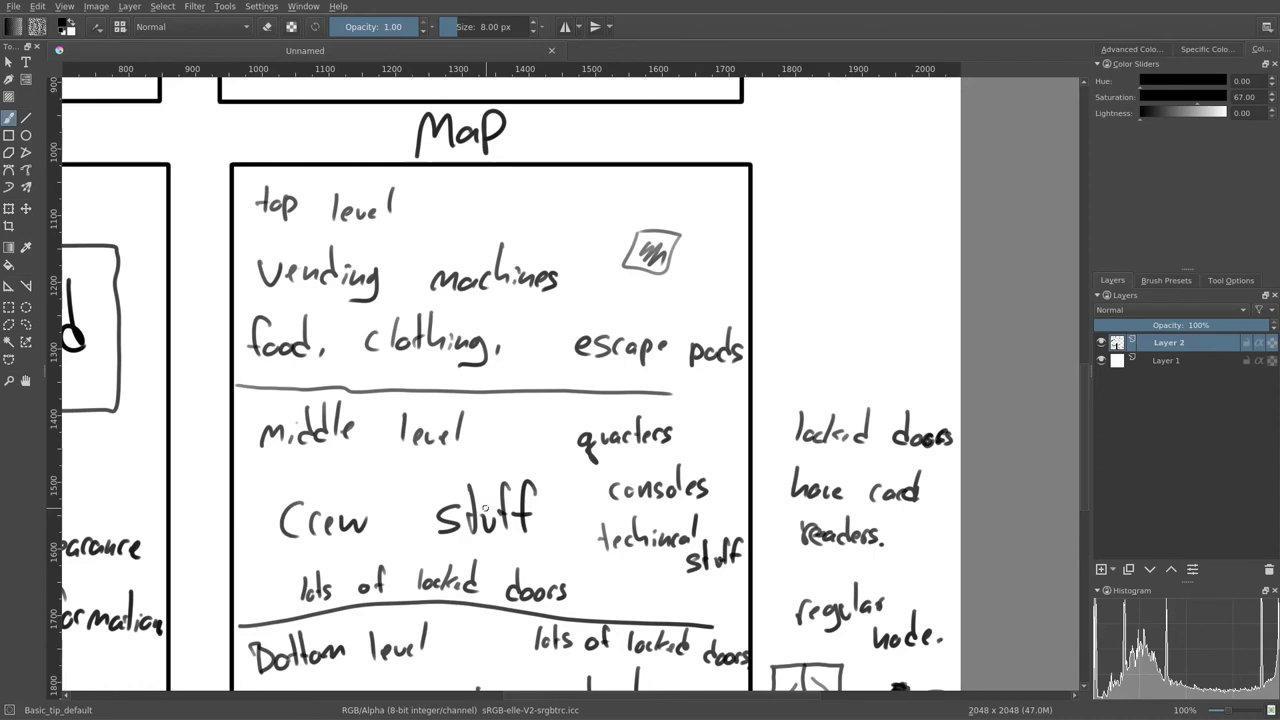
Zoom out to 50% and pan so the Log and Map panels show together
left_click_drag(396, 521, 596, 503)
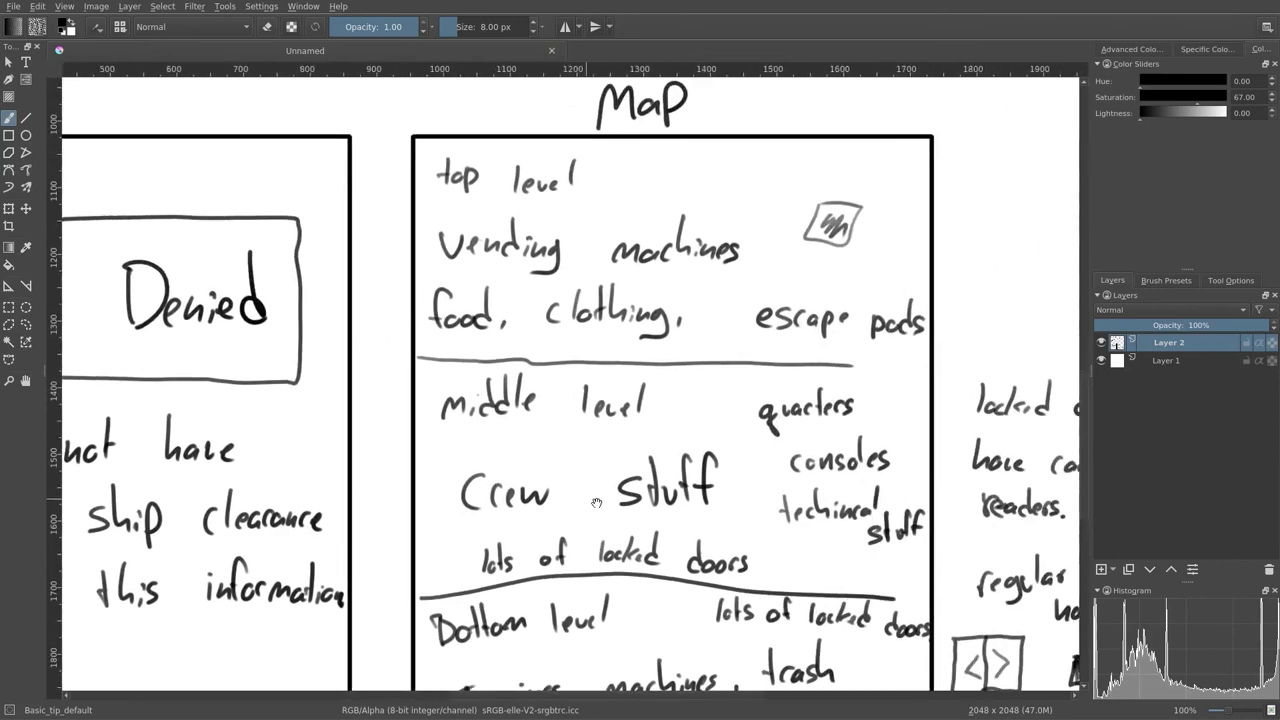
scroll(596, 503, "up", 6)
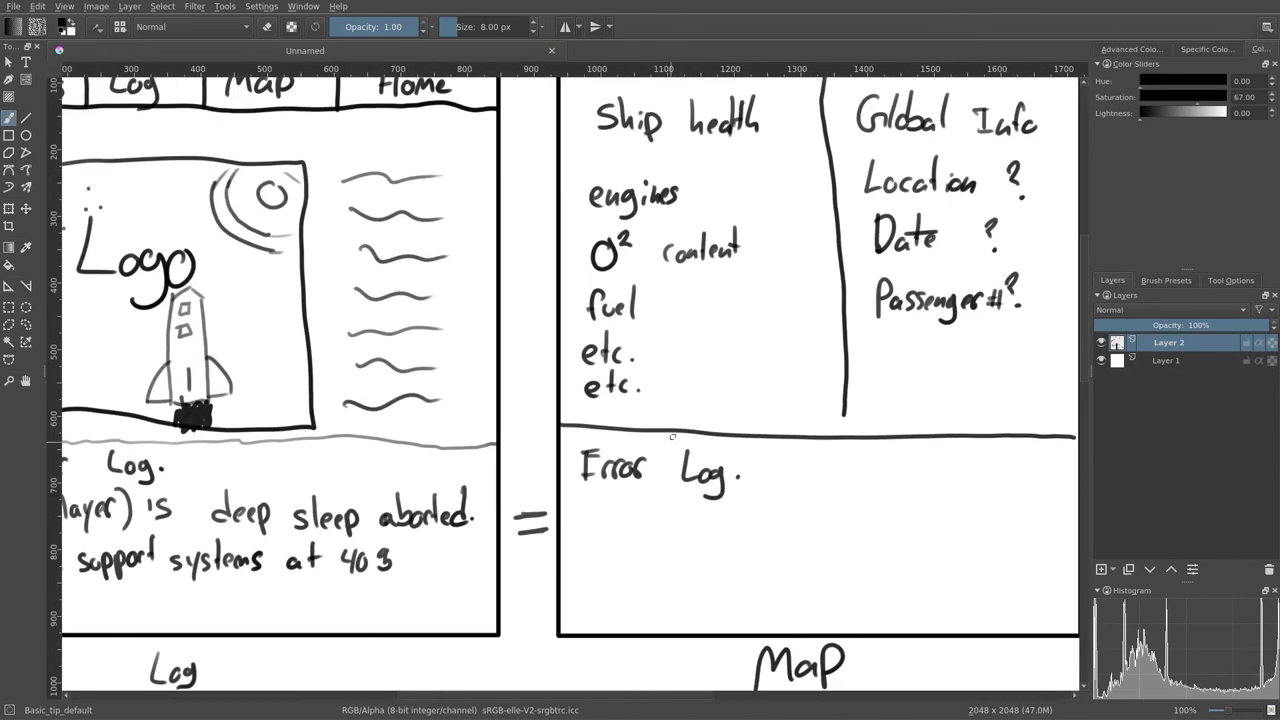
key("minus")
key("minus")
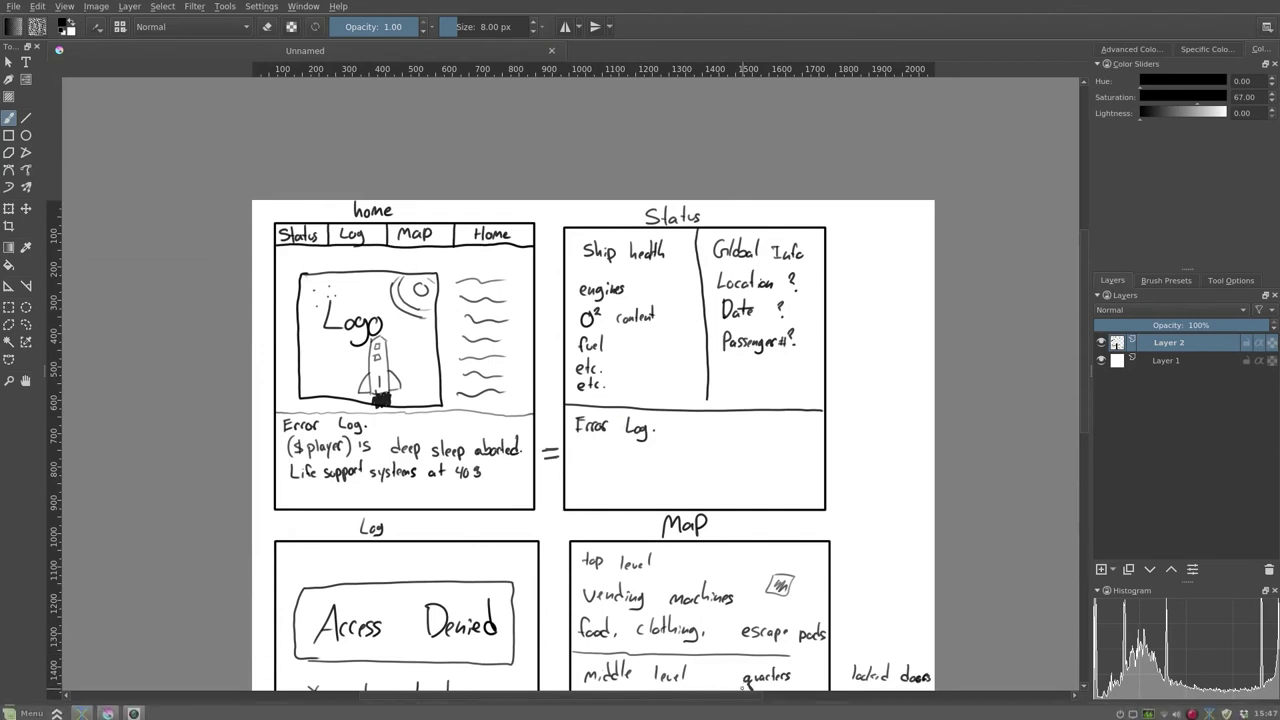
left_click_drag(744, 620, 752, 502)
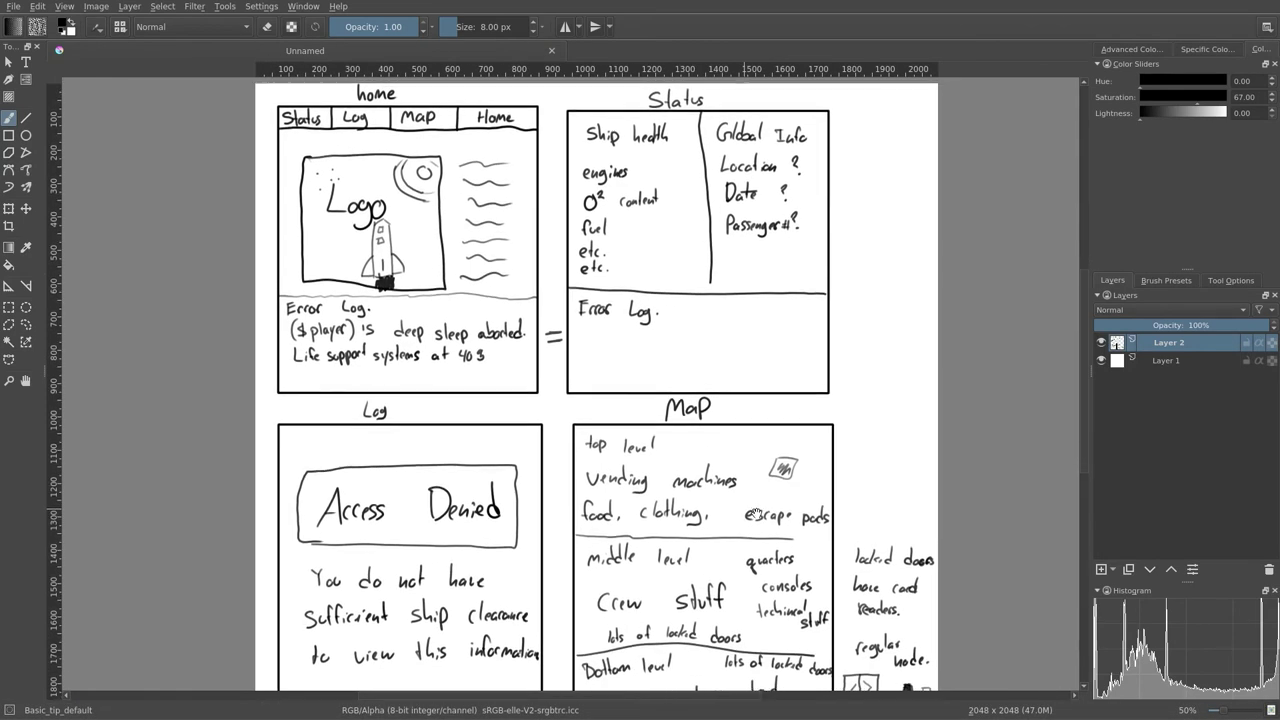